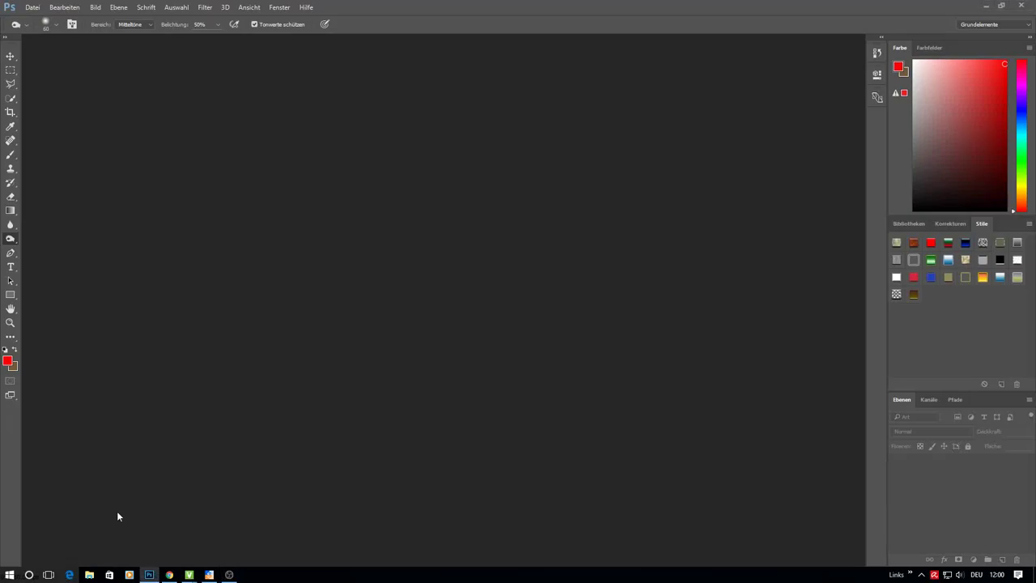
Open the flamingo JPG and unlock its background layer as Ebene 0
click(34, 8)
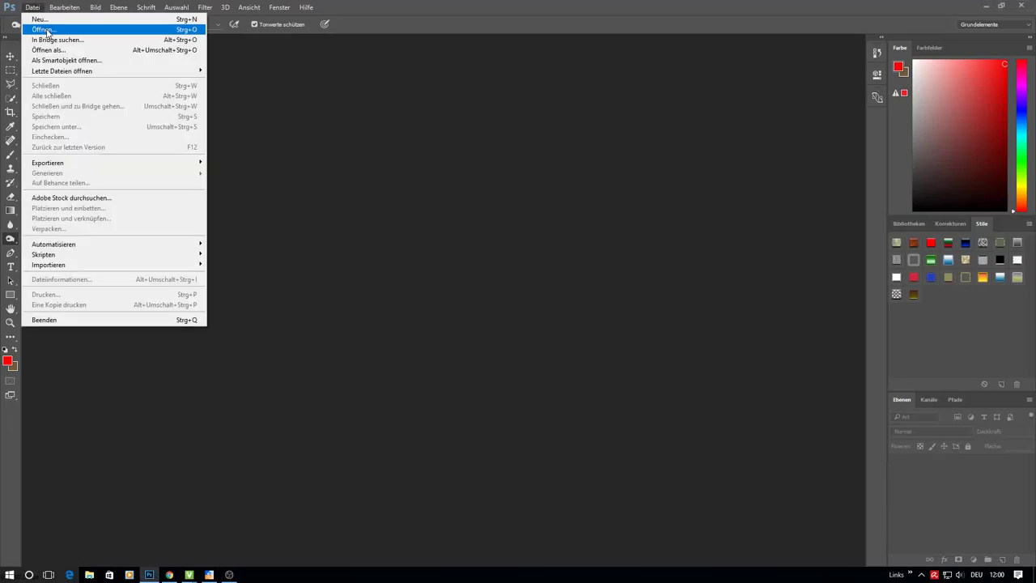
click(47, 30)
click(374, 157)
click(942, 539)
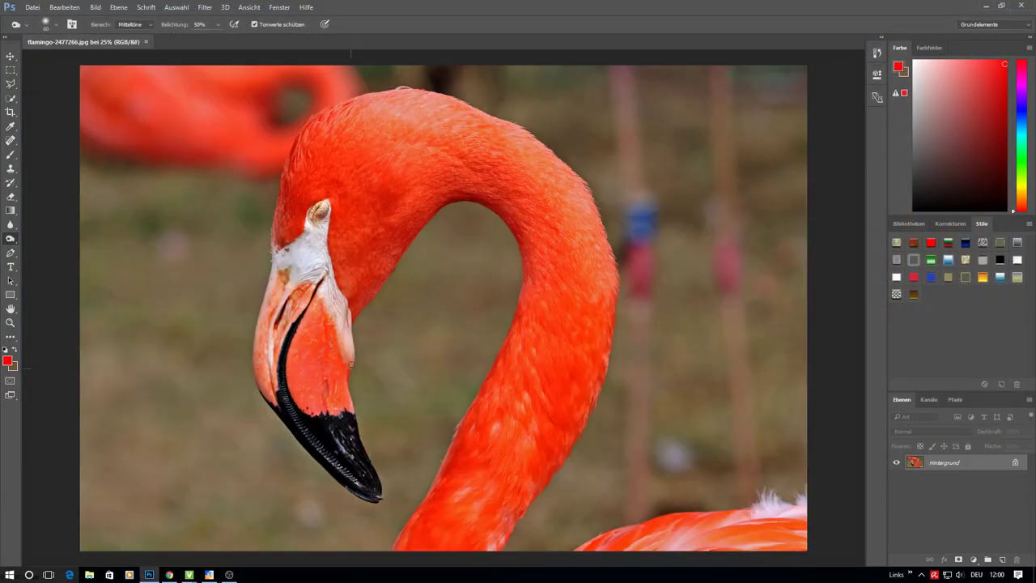
double_click(981, 468)
click(615, 183)
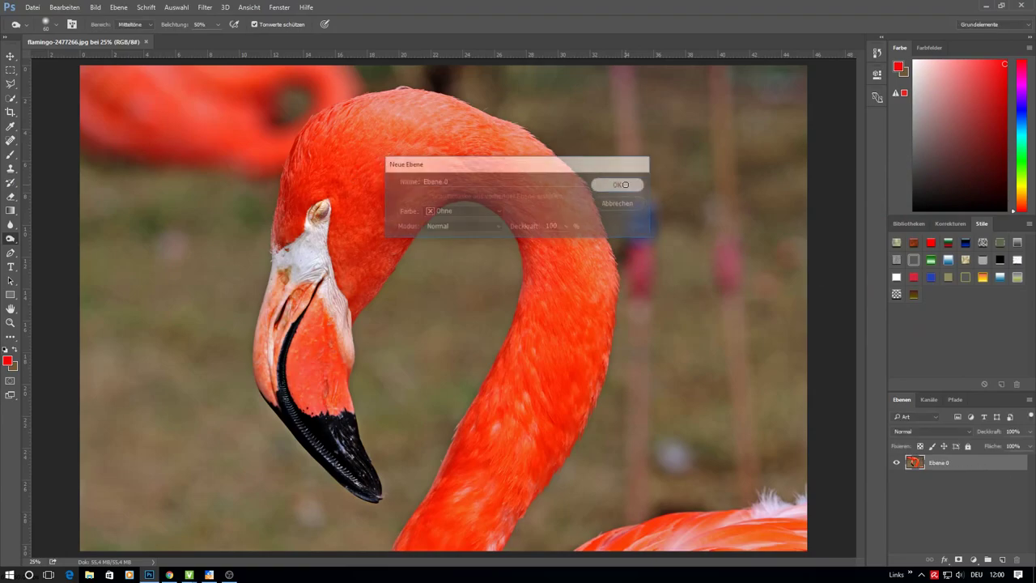
Duplicate Ebene 0 and name the copy Flamingo
right_click(971, 462)
click(842, 122)
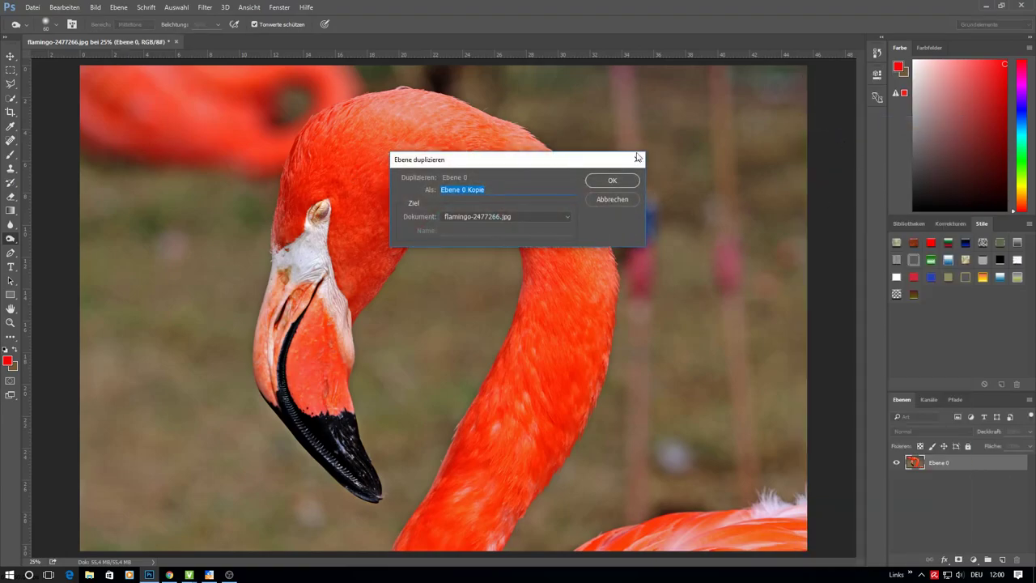
key(Return)
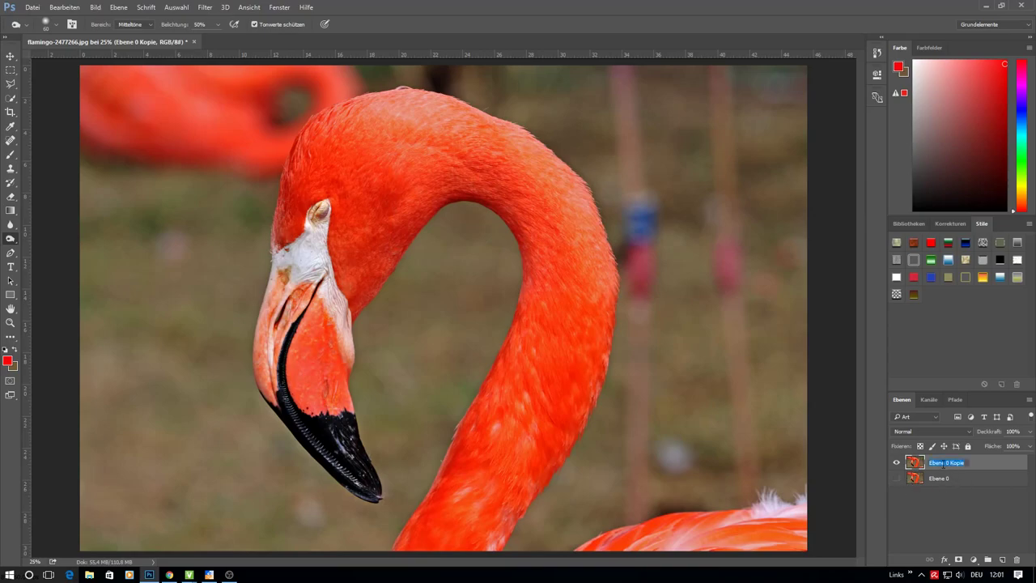
text(Flamingo)
key(Return)
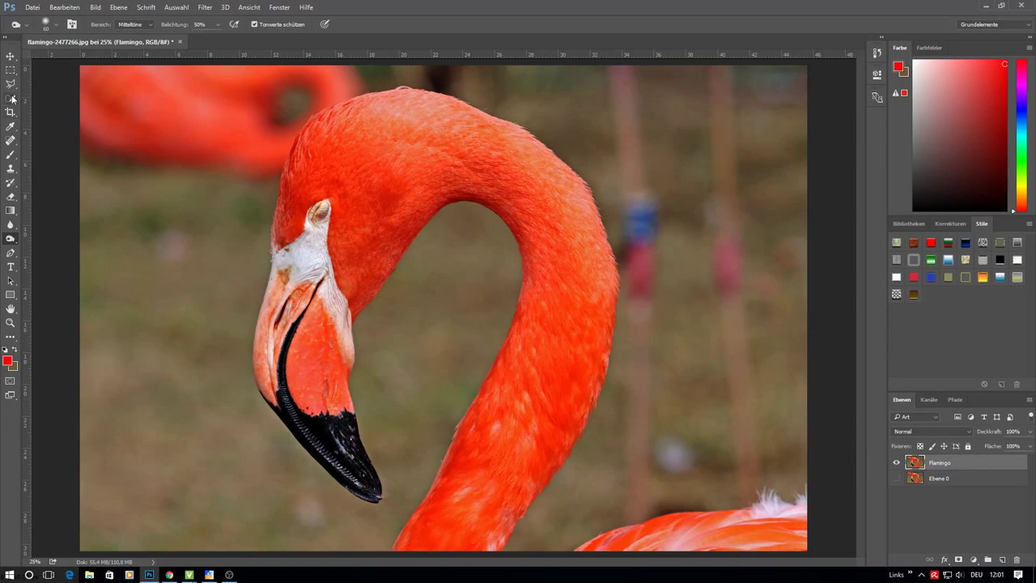
click(10, 98)
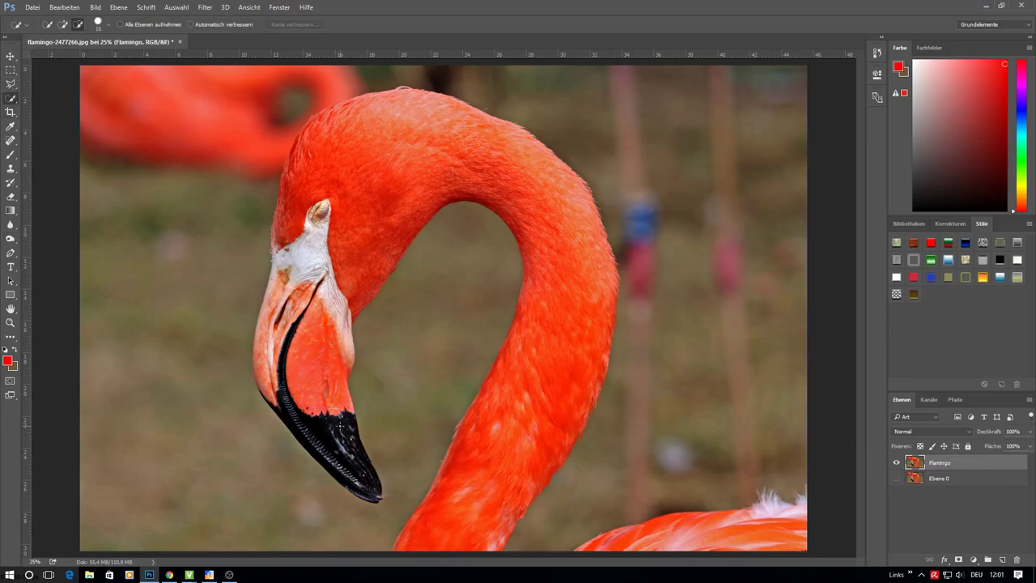
Quick-select the beak, white face patch, crown and neck of the flamingo
drag(339, 434, 276, 389)
drag(317, 182, 297, 155)
mouse_move(298, 155)
mouse_down()
mouse_move(396, 110)
mouse_move(427, 107)
mouse_move(421, 127)
mouse_move(520, 187)
mouse_move(574, 260)
mouse_move(502, 463)
mouse_up()
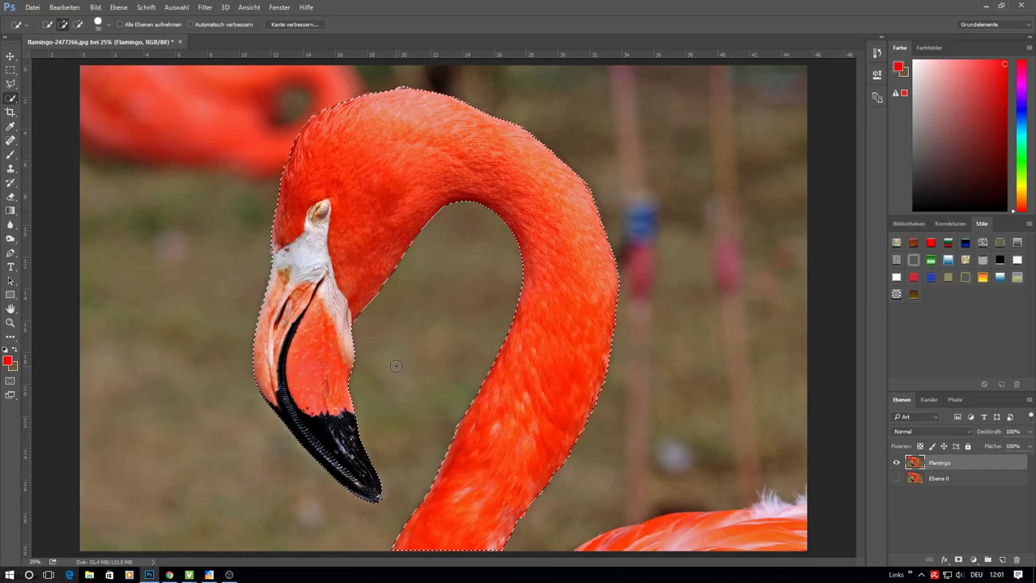
Zoom in to touch up the neck selection edges with smaller and larger brushes, then open Kante verbessern
ctrl+click(383, 133)
ctrl+click(383, 132)
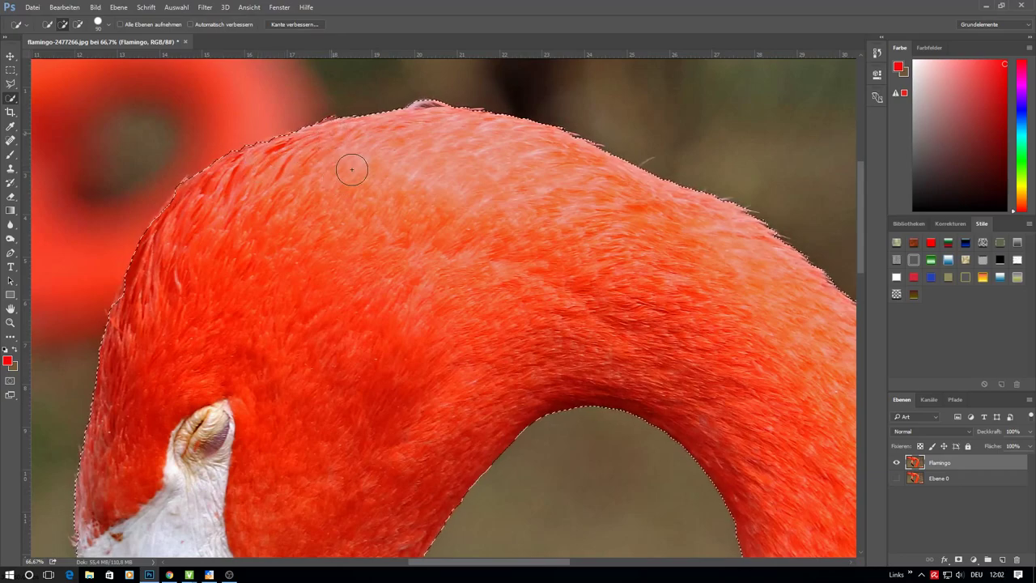
scroll(599, 461, down, 2)
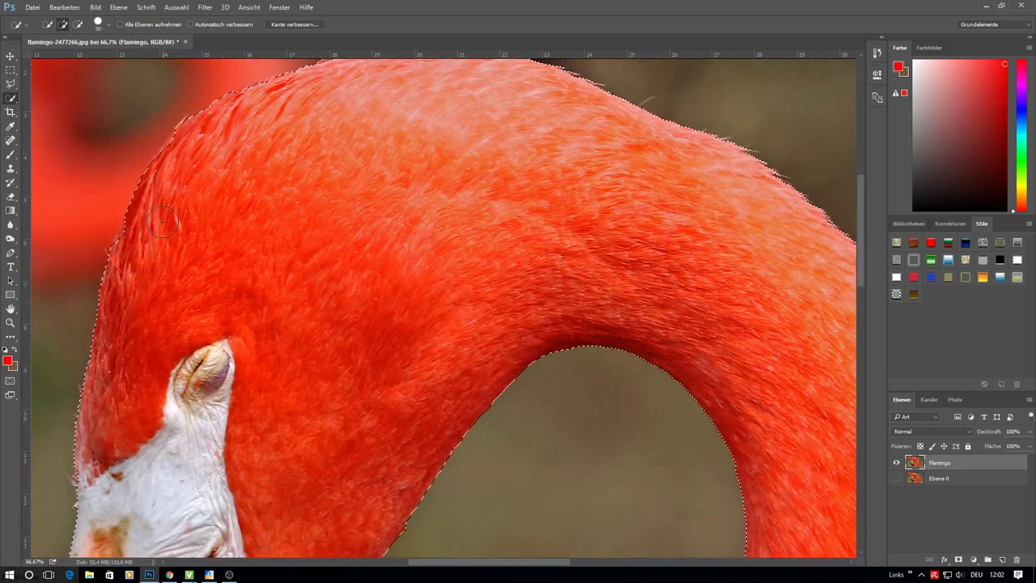
scroll(162, 299, down, 2)
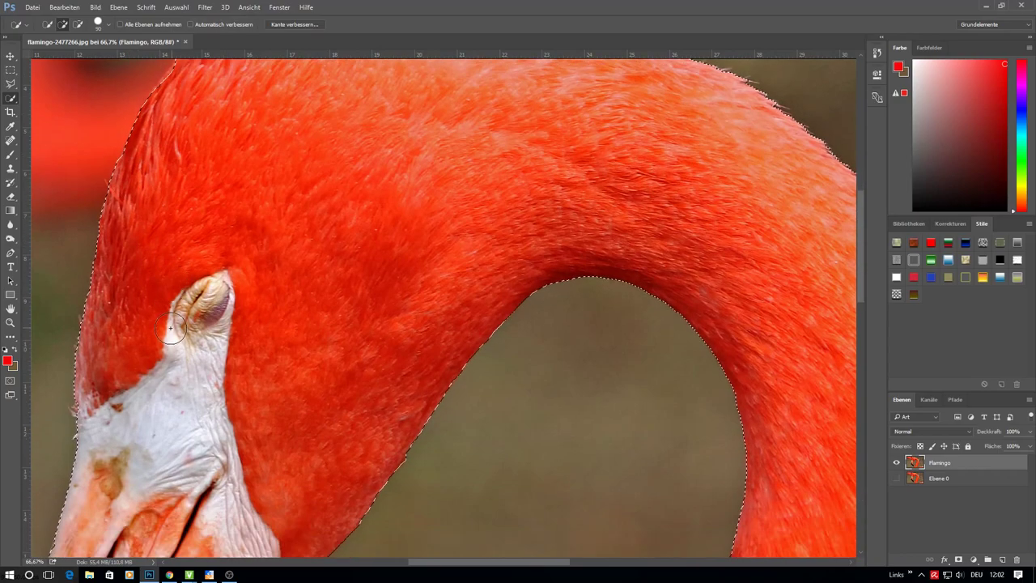
scroll(189, 350, down, 6)
scroll(188, 350, down, 8)
scroll(190, 340, down, 3)
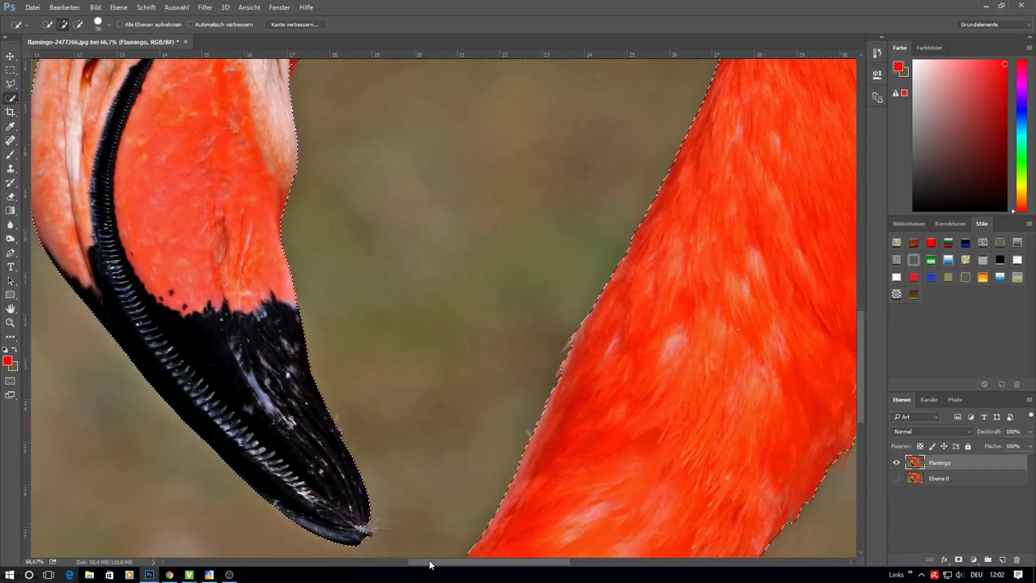
scroll(511, 488, right, 5)
scroll(511, 488, down, 3)
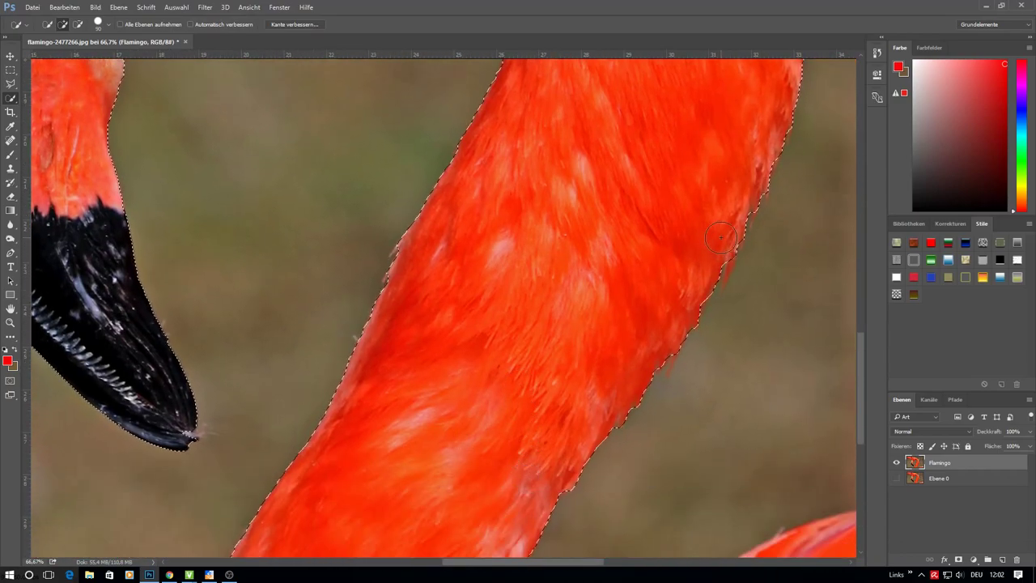
key(bracketleft)
key(bracketleft)
key(bracketleft)
scroll(728, 234, up, 3)
scroll(727, 229, up, 3)
key(bracketright)
scroll(732, 225, up, 3)
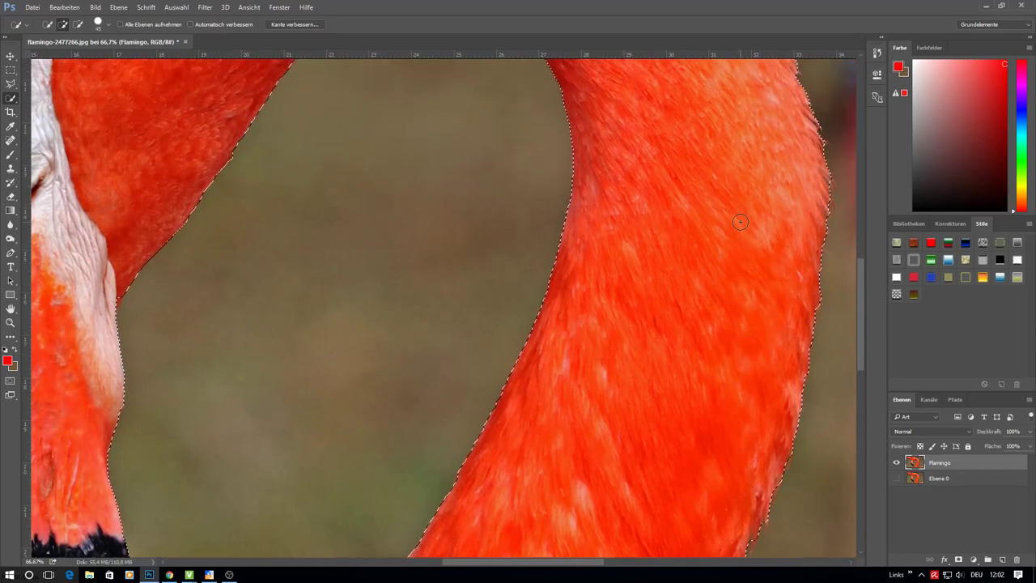
scroll(743, 221, up, 3)
scroll(742, 221, down, 2)
scroll(728, 219, down, 2)
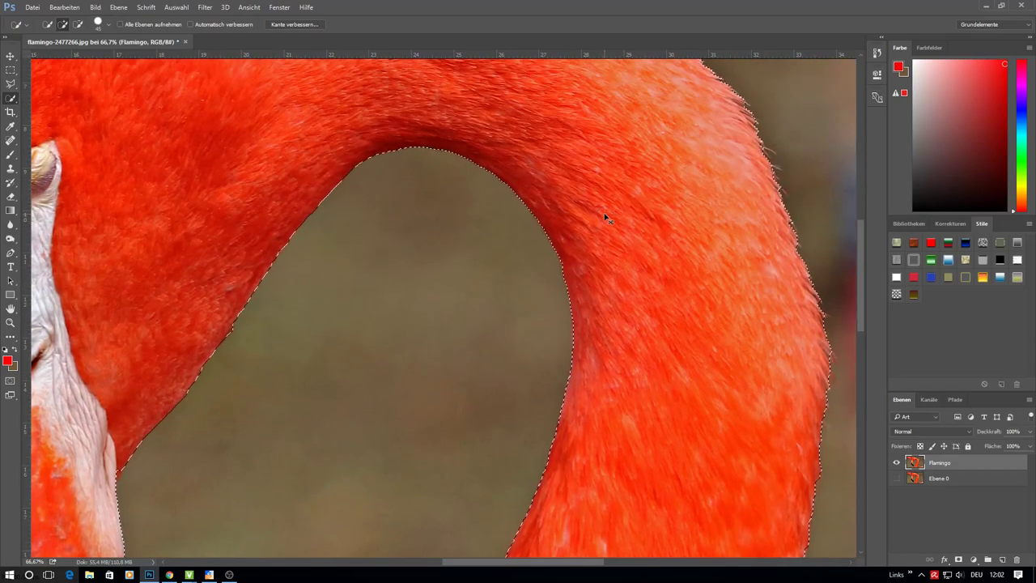
scroll(606, 215, down, 2)
key(ctrl+alt+r)
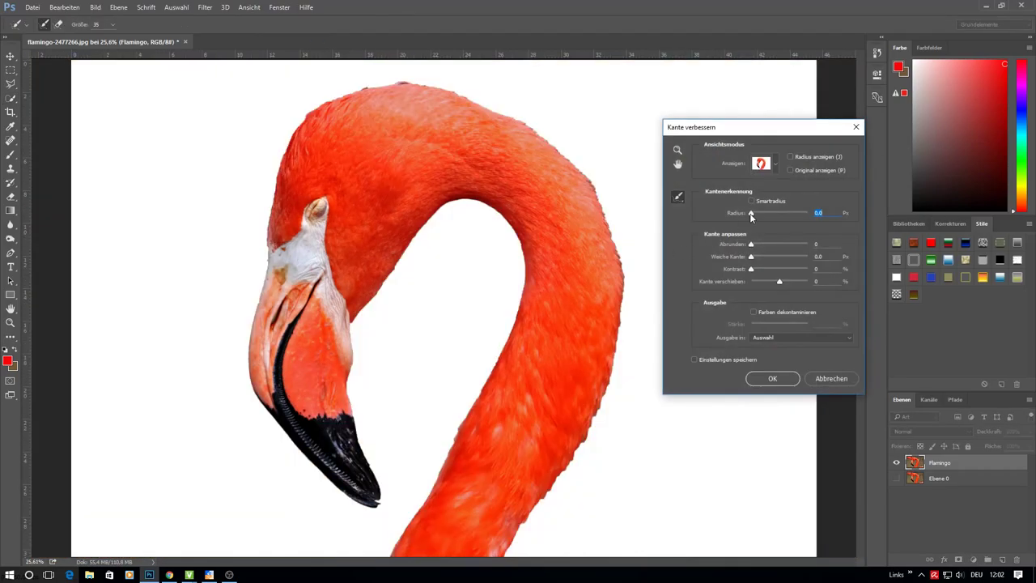
Refine the selection edge with Smartradius at a 17,9 px radius
click(758, 217)
drag(757, 216, 776, 213)
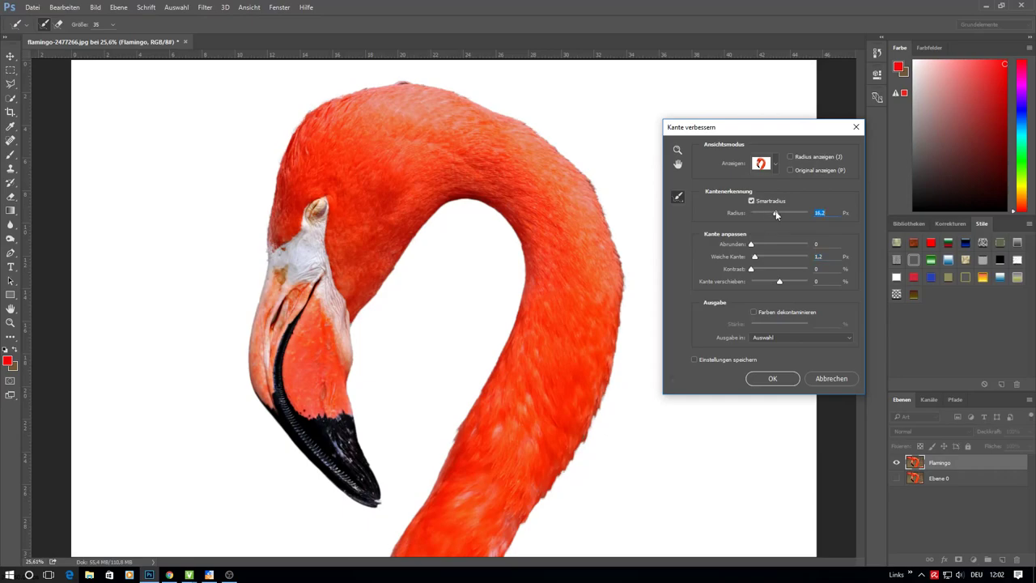
drag(788, 215, 785, 215)
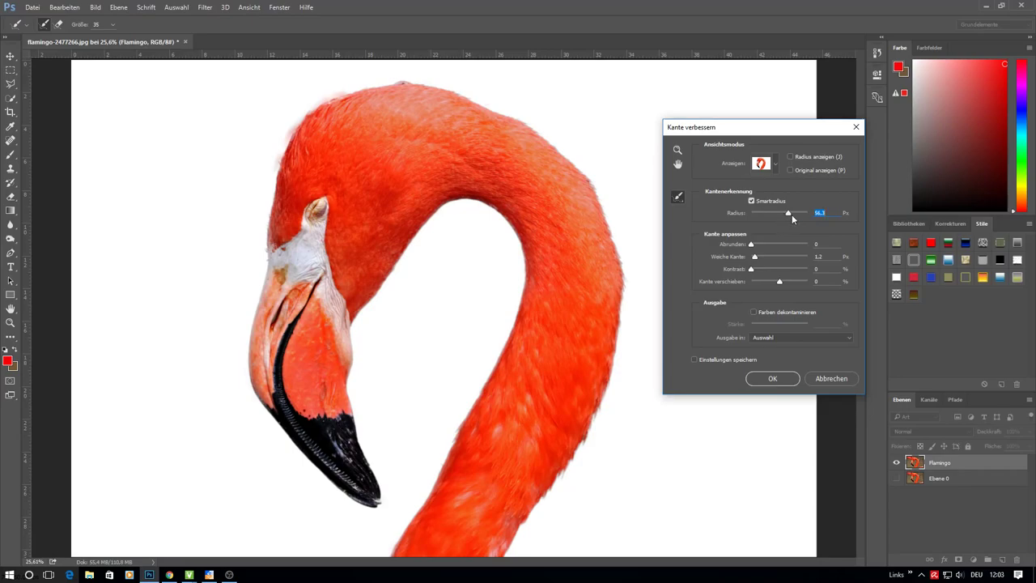
drag(789, 213, 776, 213)
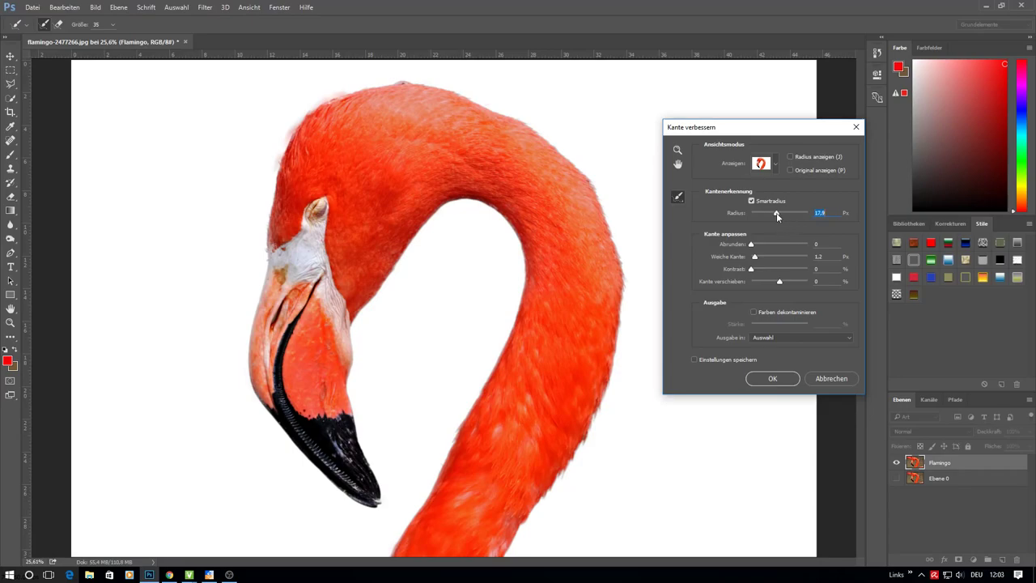
click(774, 379)
Copy the selected flamingo onto a new layer and hide the Flamingo layer
right_click(587, 348)
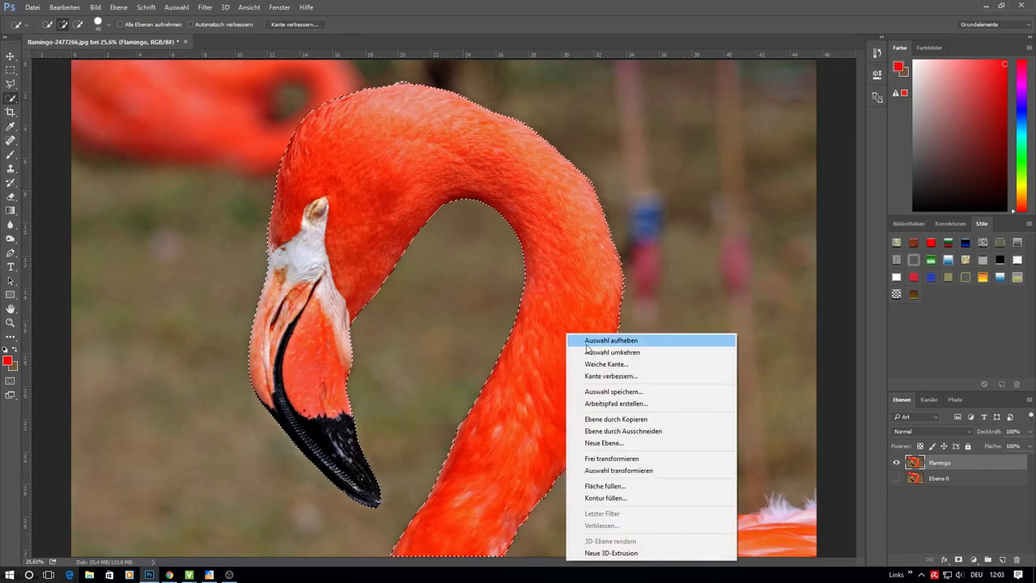
click(599, 418)
click(895, 479)
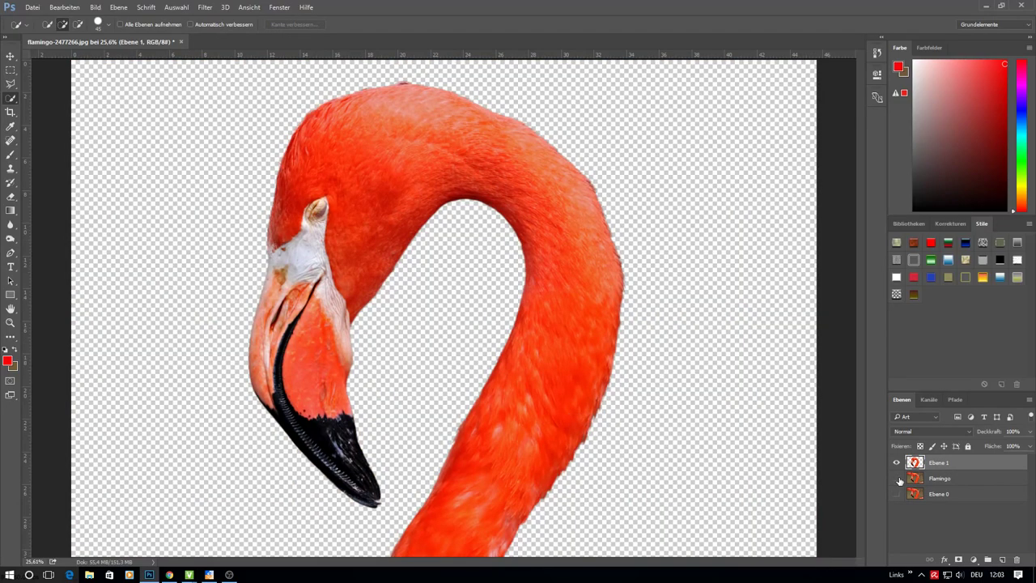
Add a new layer below Ebene 1 and set a lavender-to-red gradient sampled from the flamingo
ctrl+click(1002, 559)
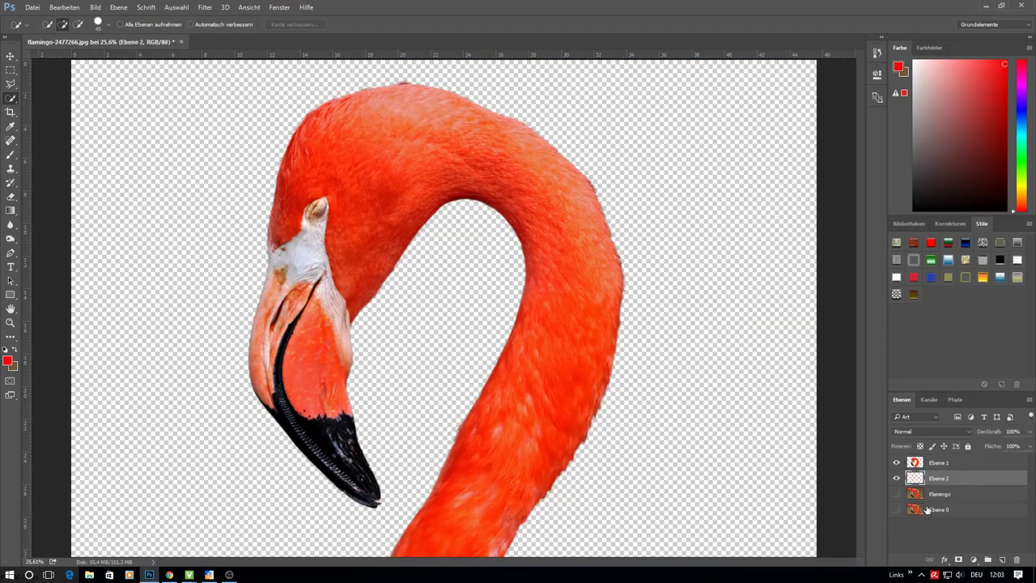
click(11, 211)
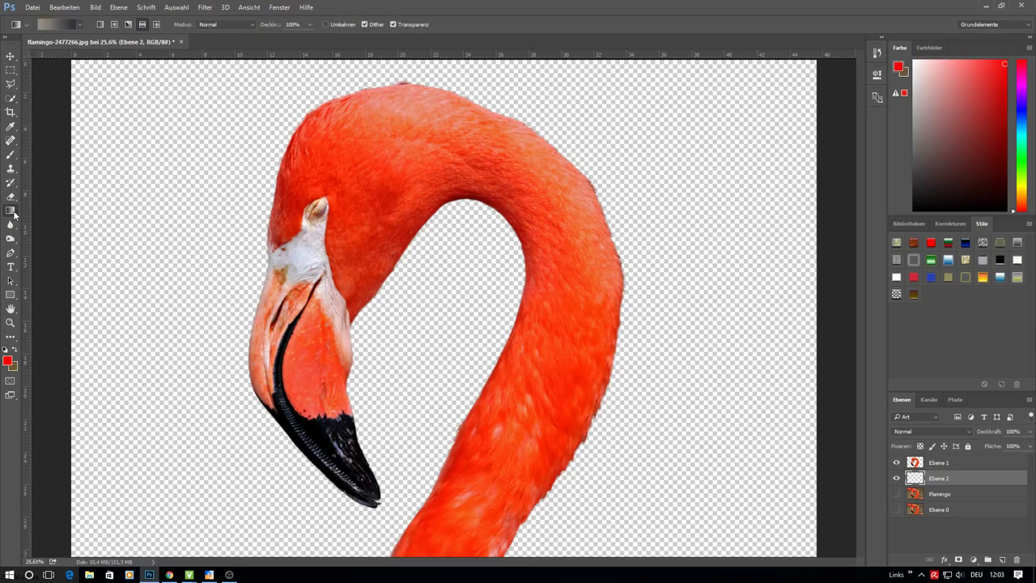
click(65, 25)
click(572, 467)
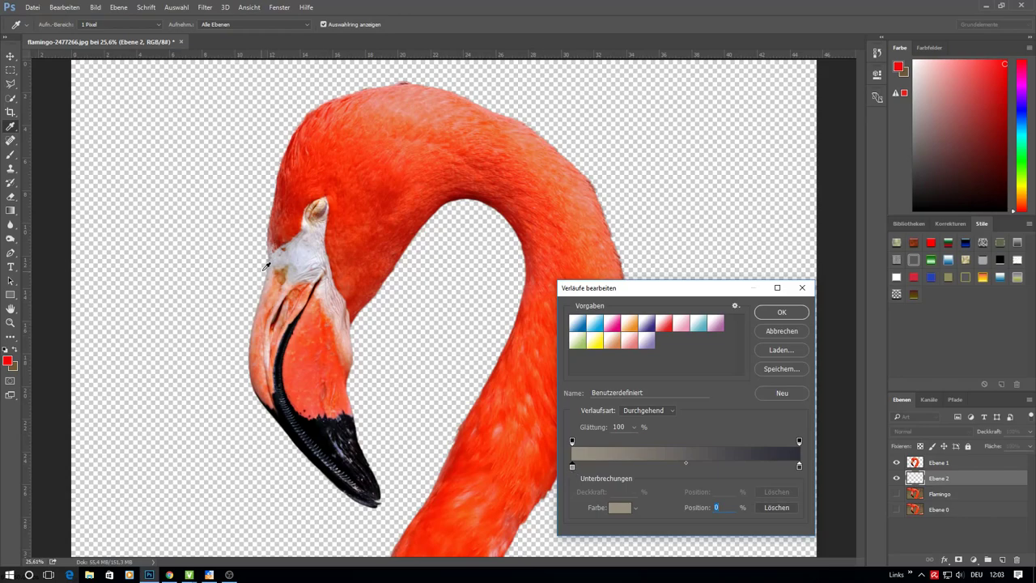
click(302, 254)
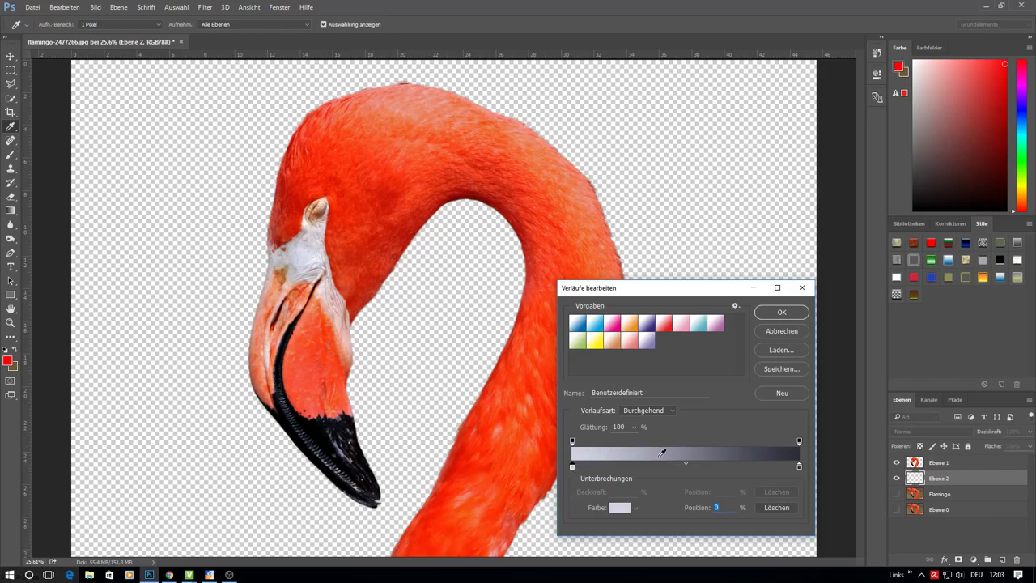
click(799, 467)
click(619, 508)
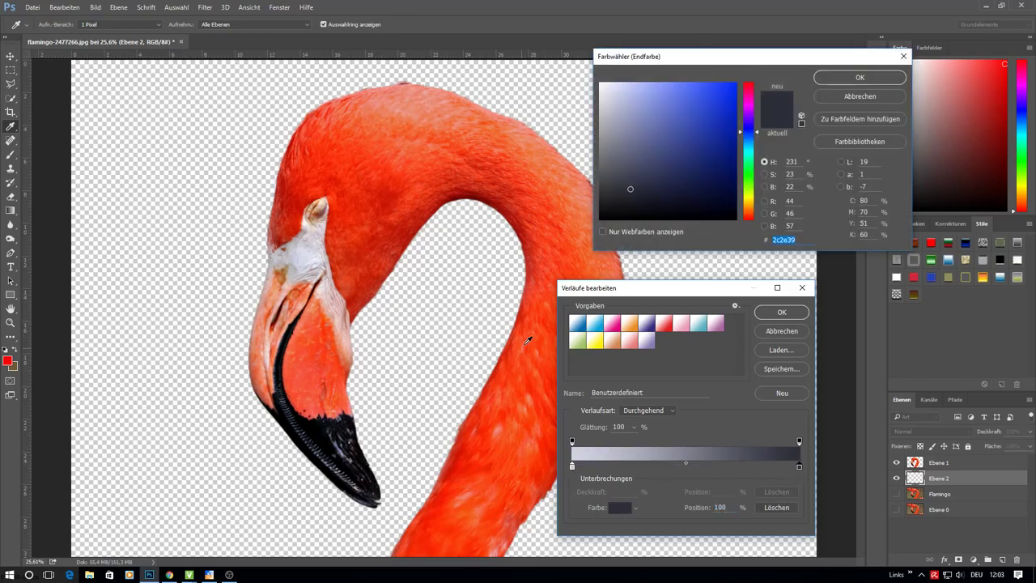
click(545, 336)
click(859, 77)
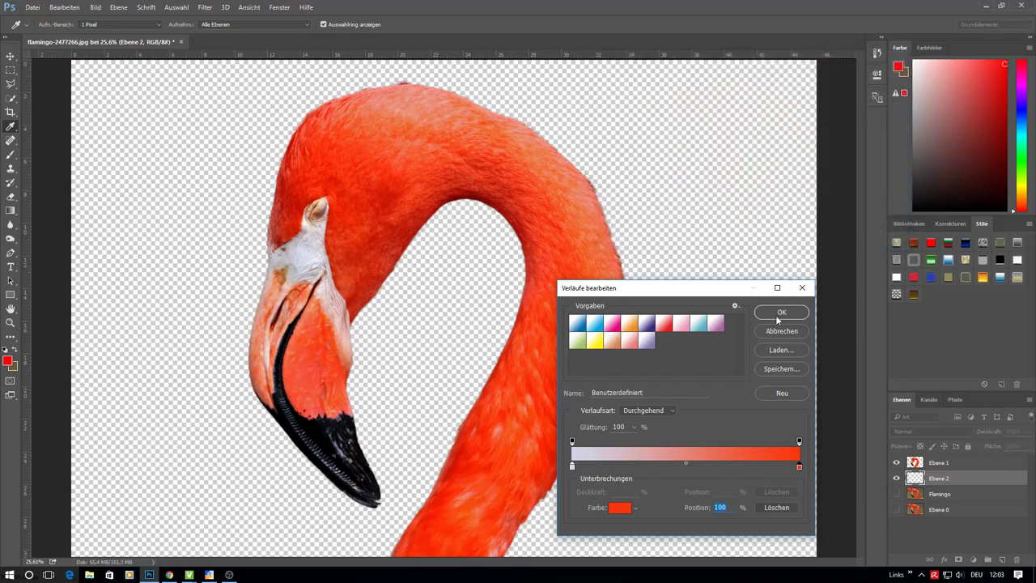
click(780, 315)
Fill the new layer with a linear gradient, red on the left and light on the right
click(896, 462)
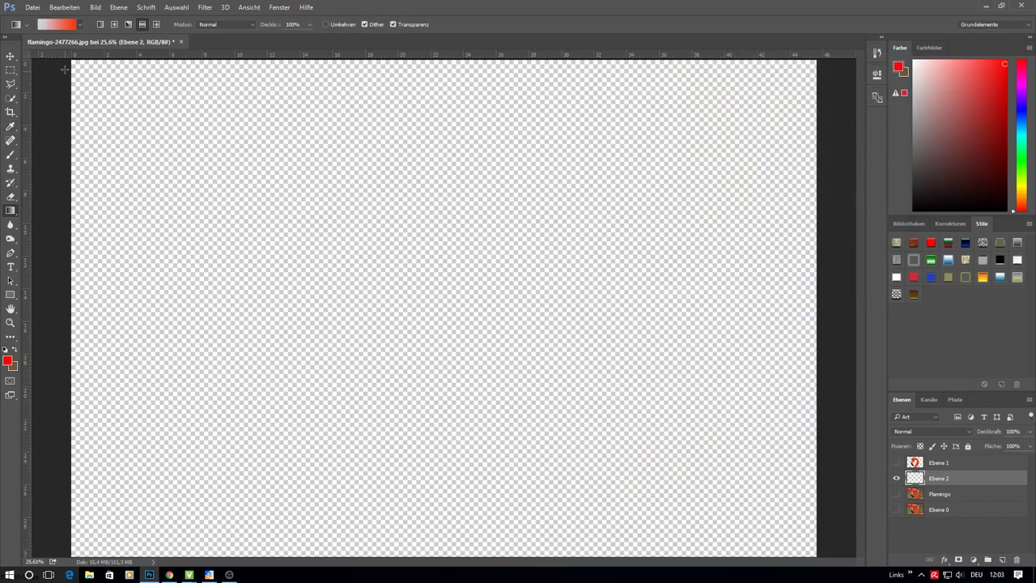
drag(64, 69, 819, 542)
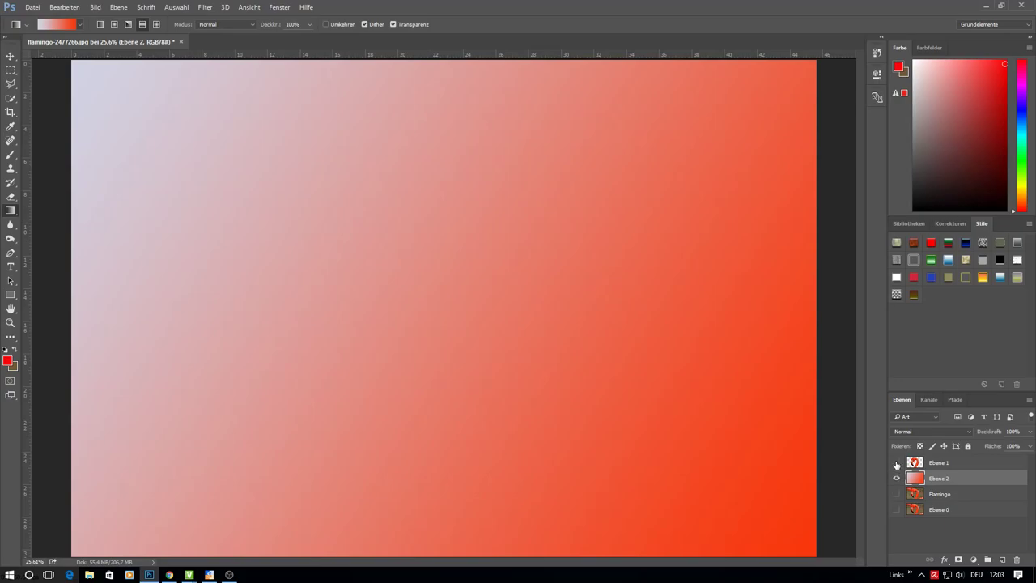
click(896, 462)
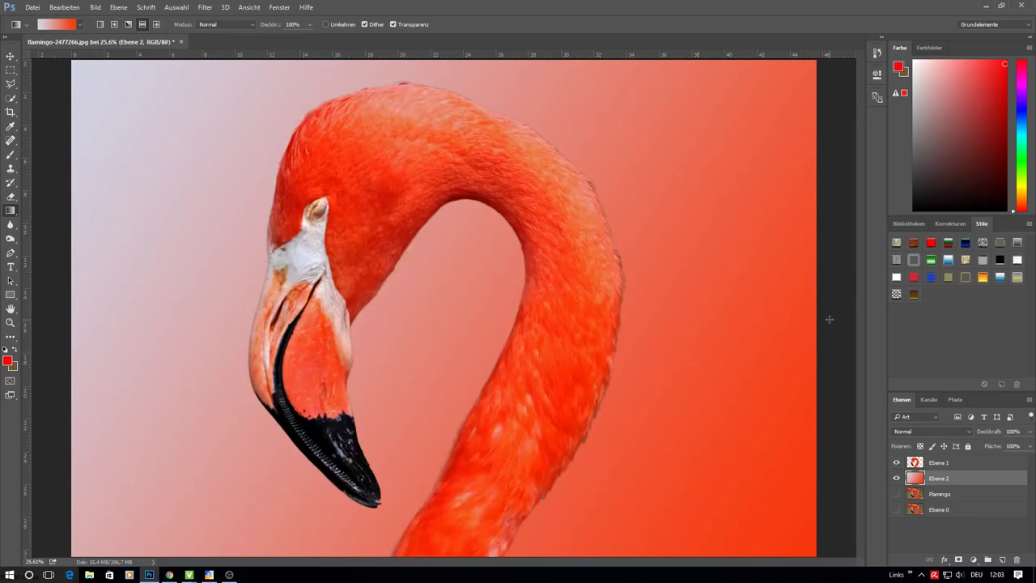
drag(336, 333, 70, 336)
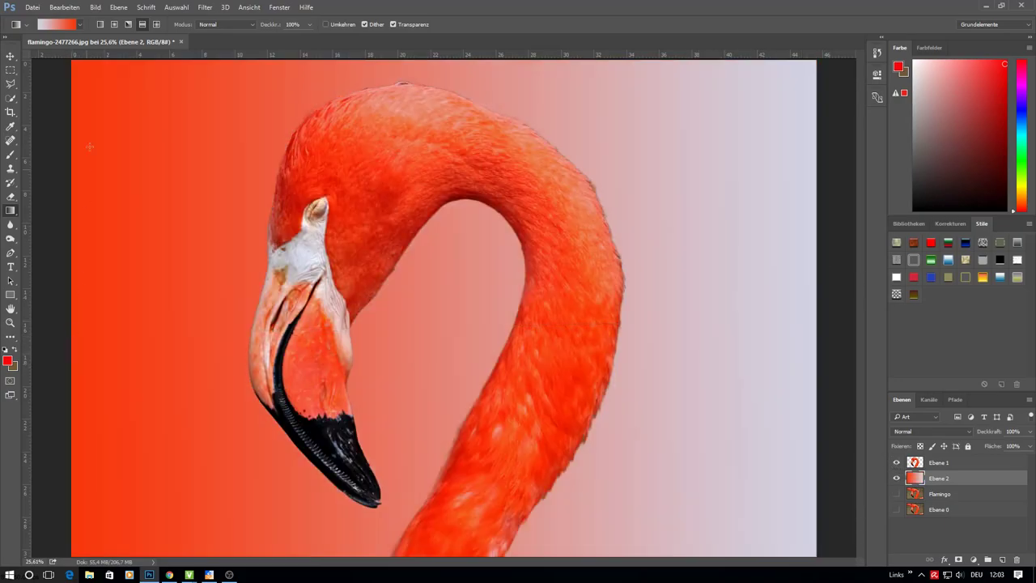
Redraw it as a diamond gradient with its light centre below the beak
click(154, 26)
drag(301, 361, 380, 509)
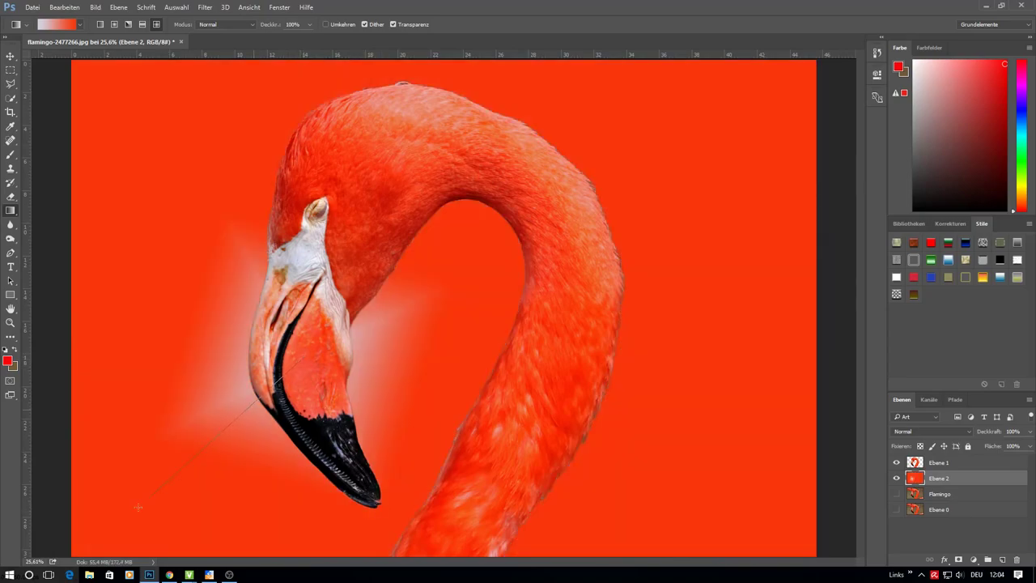
drag(139, 508, 63, 554)
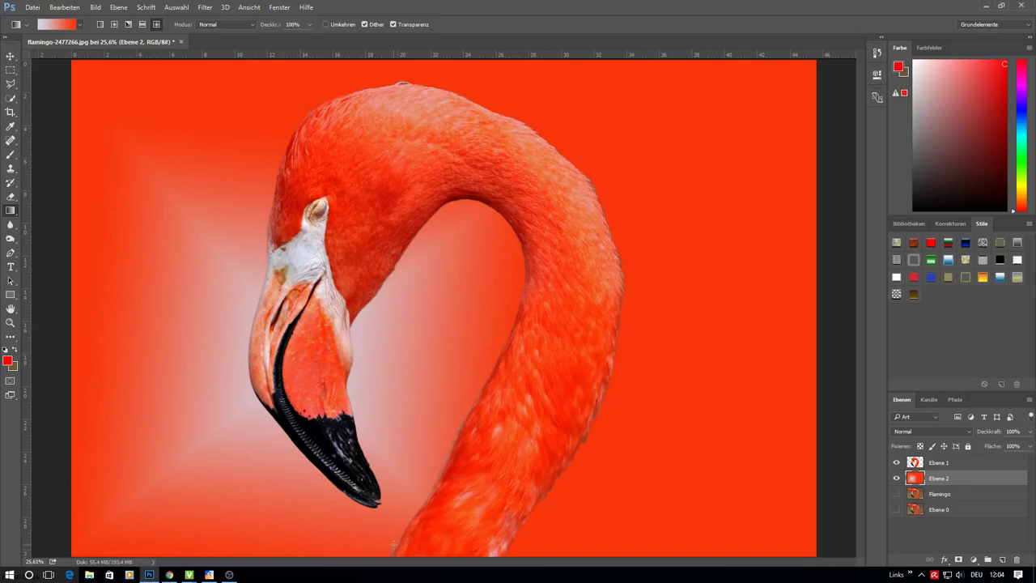
drag(393, 547, 301, 361)
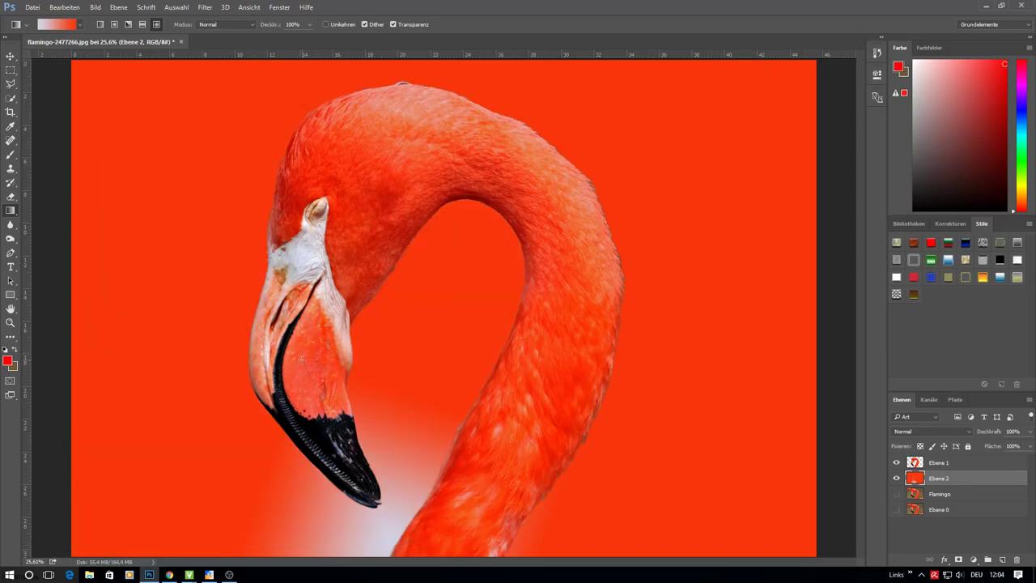
Change the gradient's end colour to black and redraw a dark grey gradient around the head
click(49, 22)
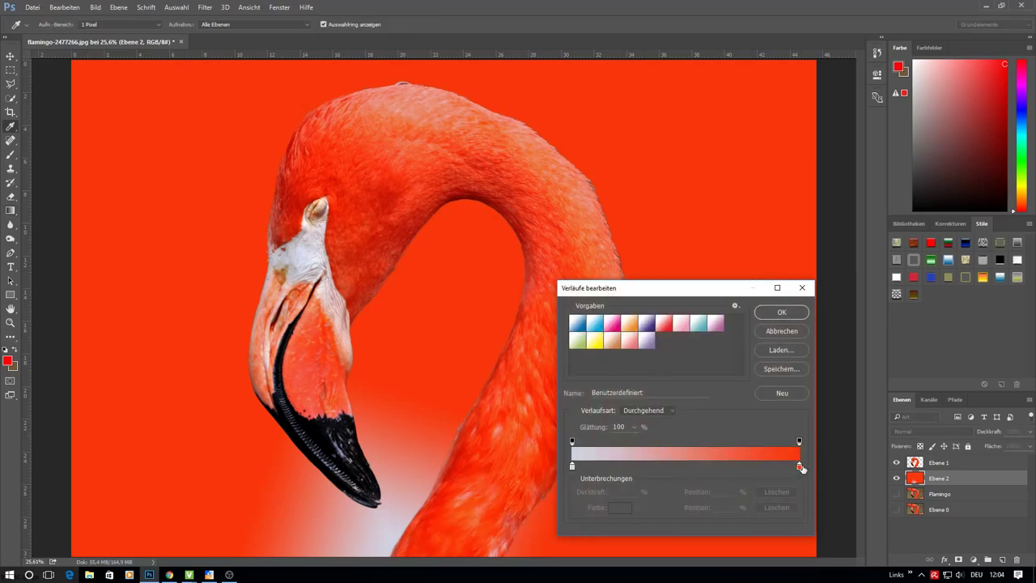
click(798, 466)
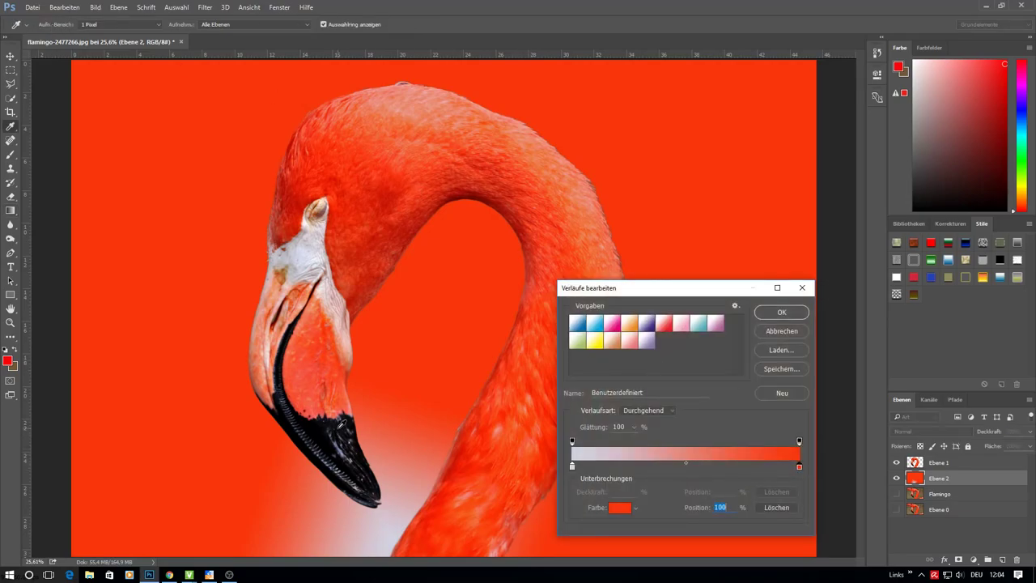
click(341, 422)
click(781, 313)
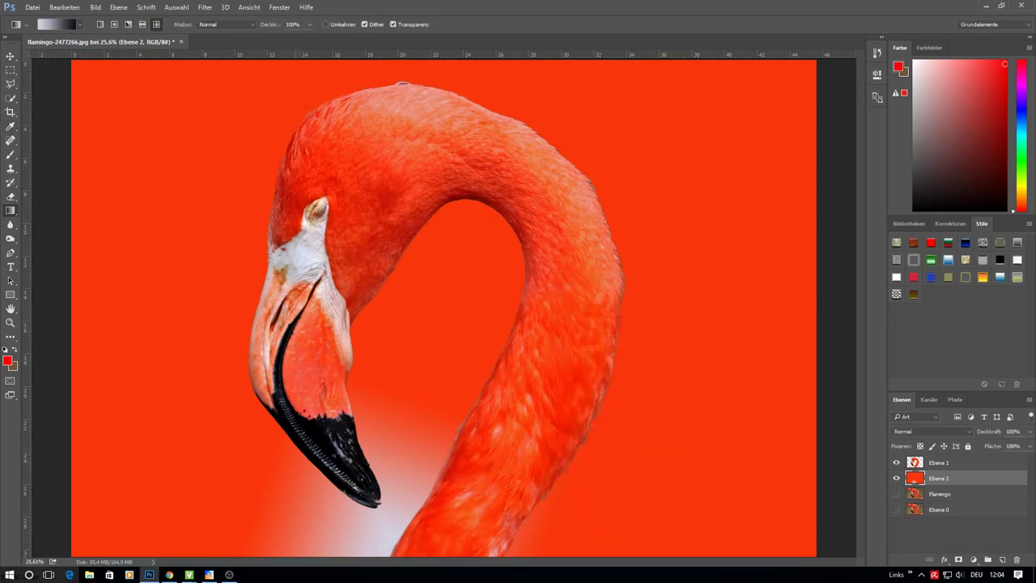
drag(347, 413, 374, 505)
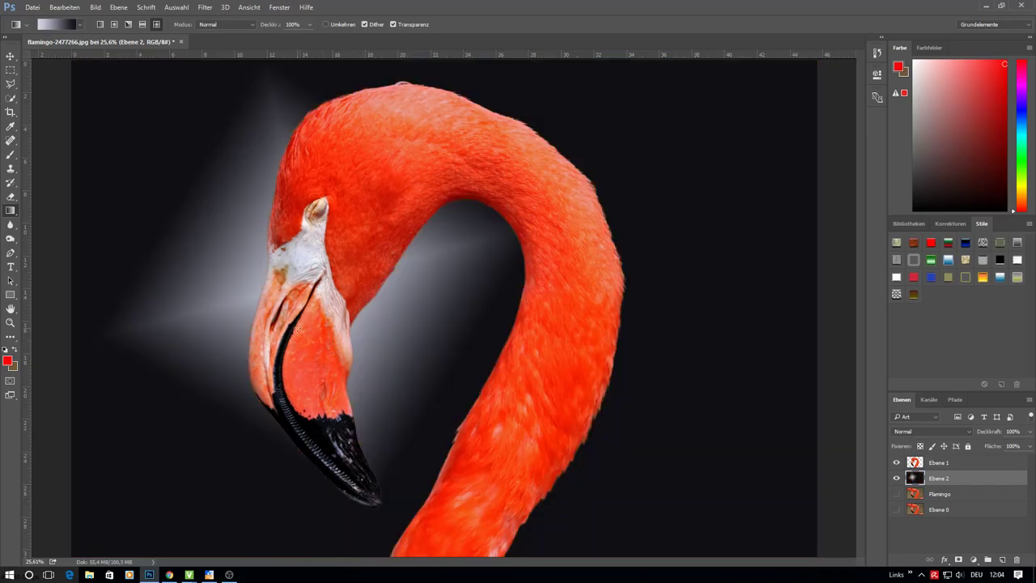
drag(329, 420, 380, 504)
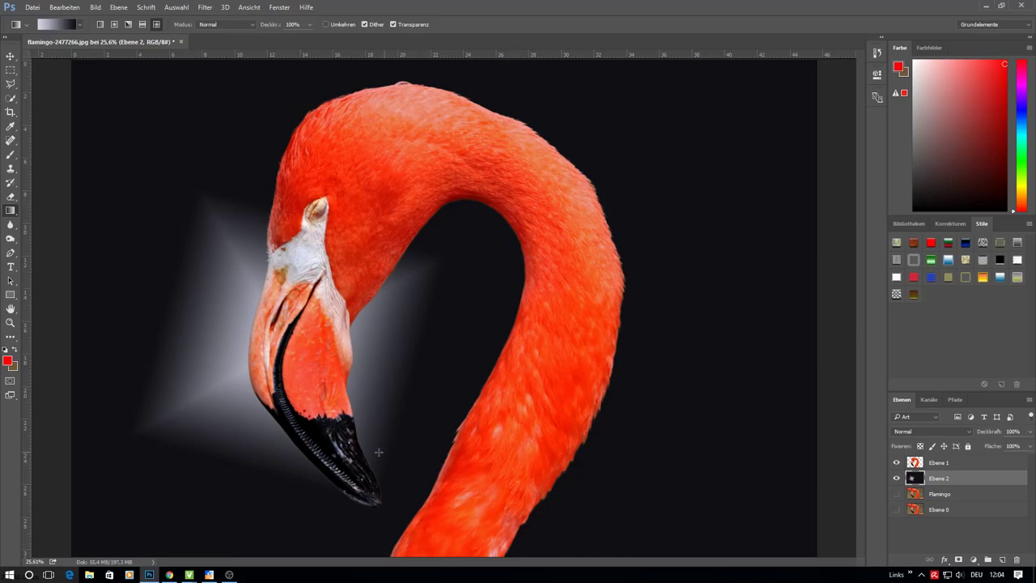
Try a radial gradient, then fill with an angle gradient from the beak tip to lower right
click(115, 25)
drag(288, 362, 86, 526)
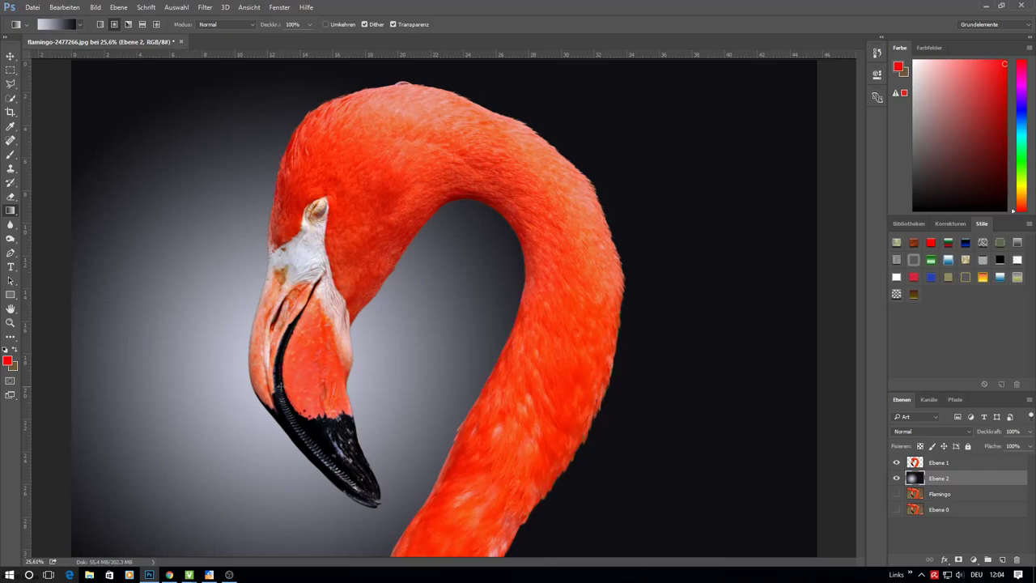
drag(301, 381, 368, 500)
click(127, 25)
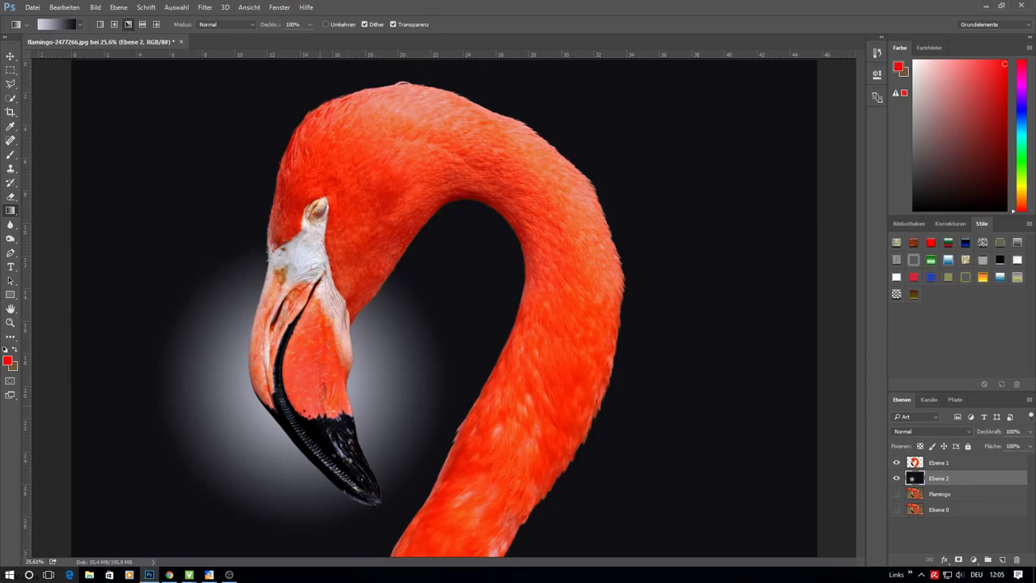
drag(385, 396, 811, 553)
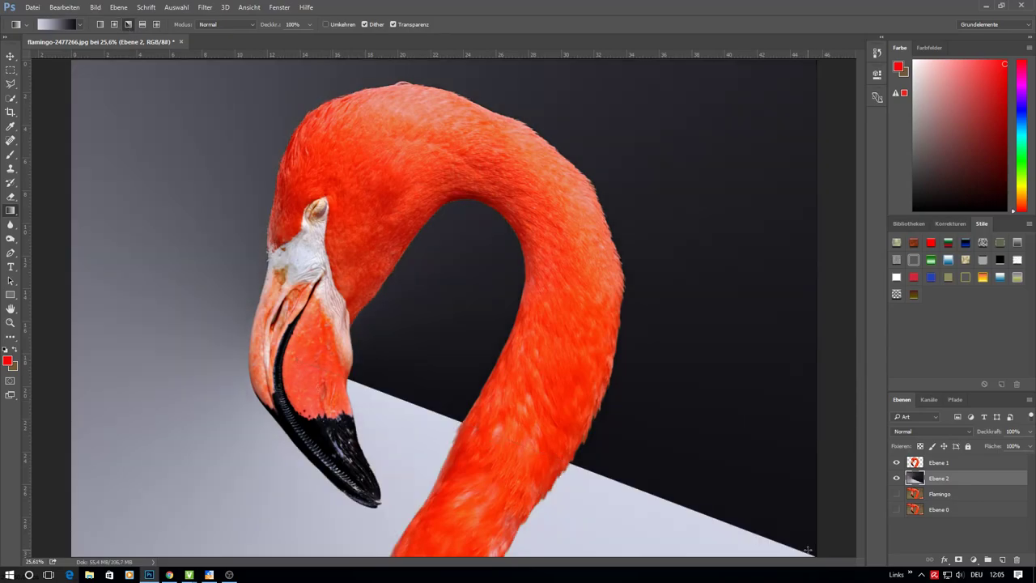
drag(378, 502, 820, 523)
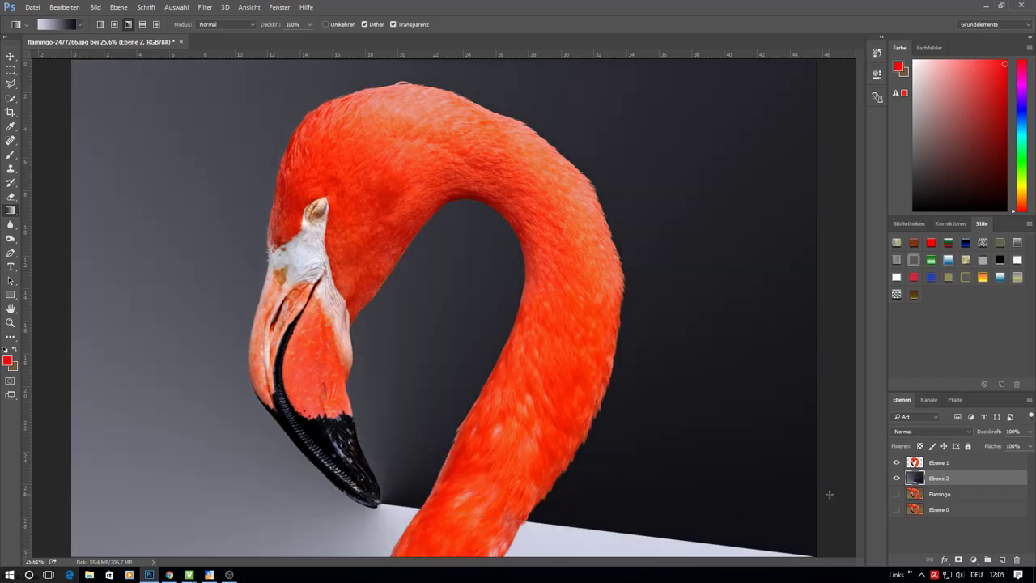
Add a layer mask to Ebene 1 and choose a hard round brush preset
click(937, 462)
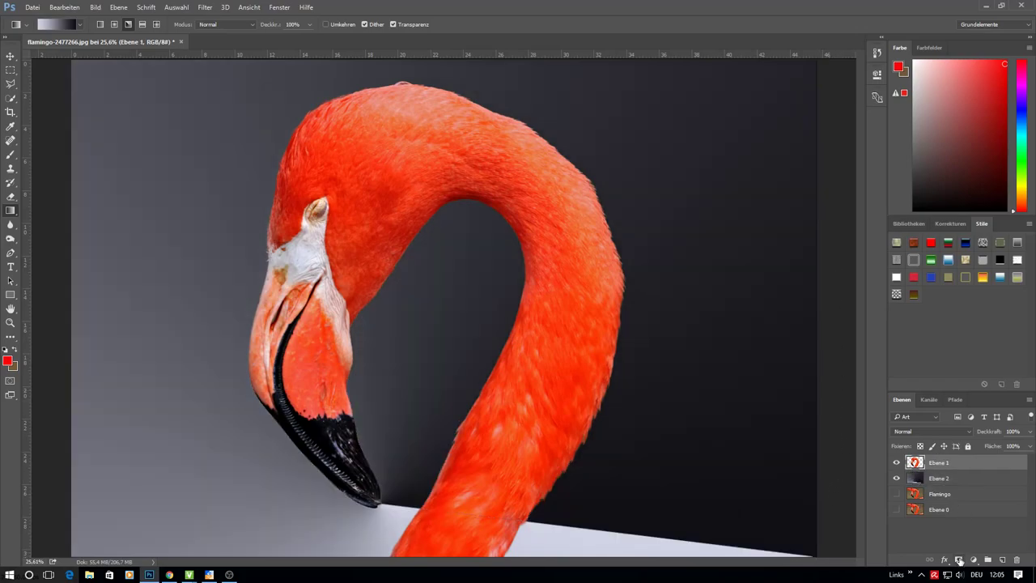
click(958, 559)
click(10, 157)
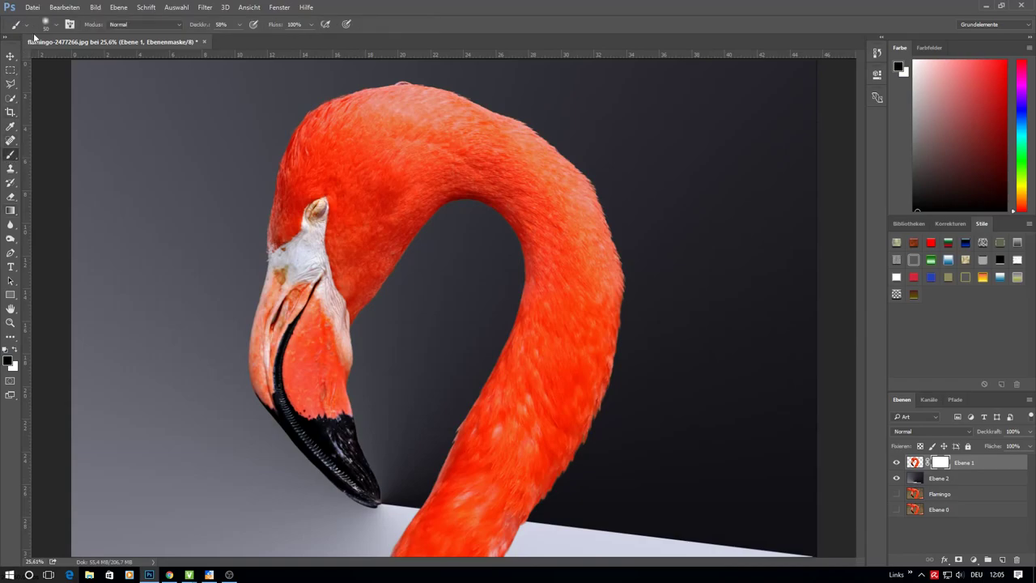
click(55, 27)
click(40, 127)
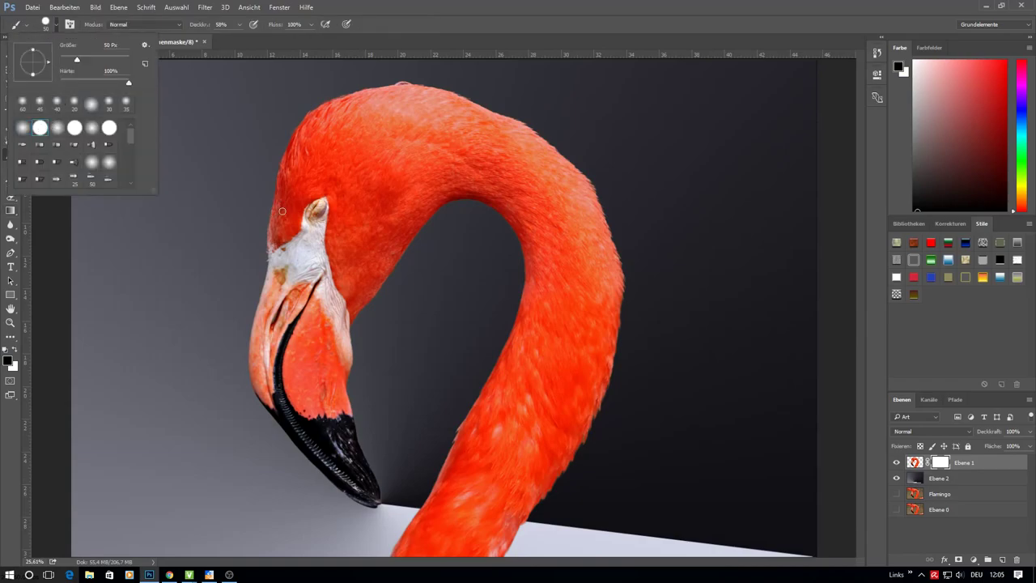
Undo the stray stroke and set the brush to 100% opacity and 175 px
drag(77, 59, 80, 59)
key(Return)
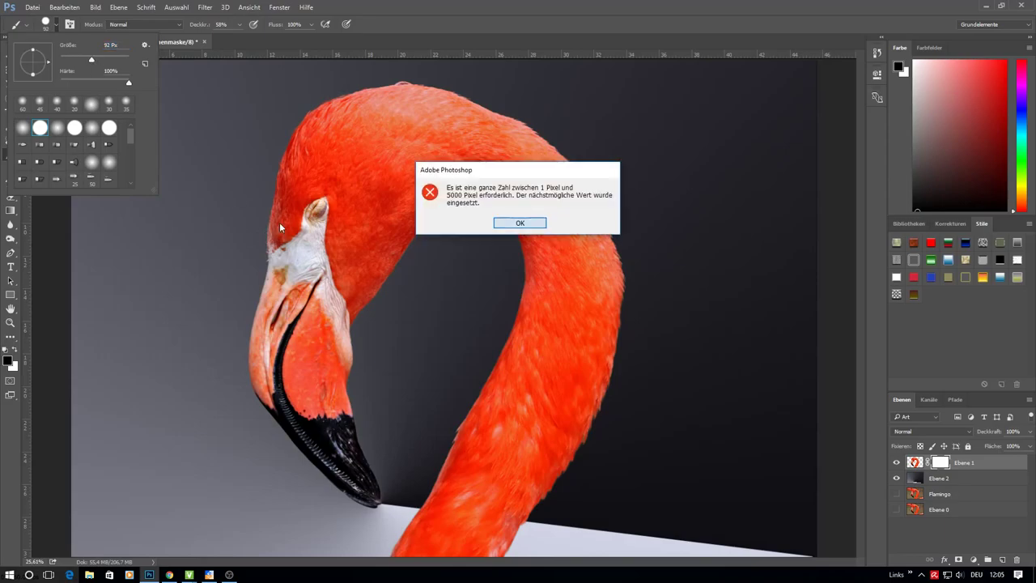
key(Return)
scroll(283, 227, up, 2)
scroll(287, 219, up, 2)
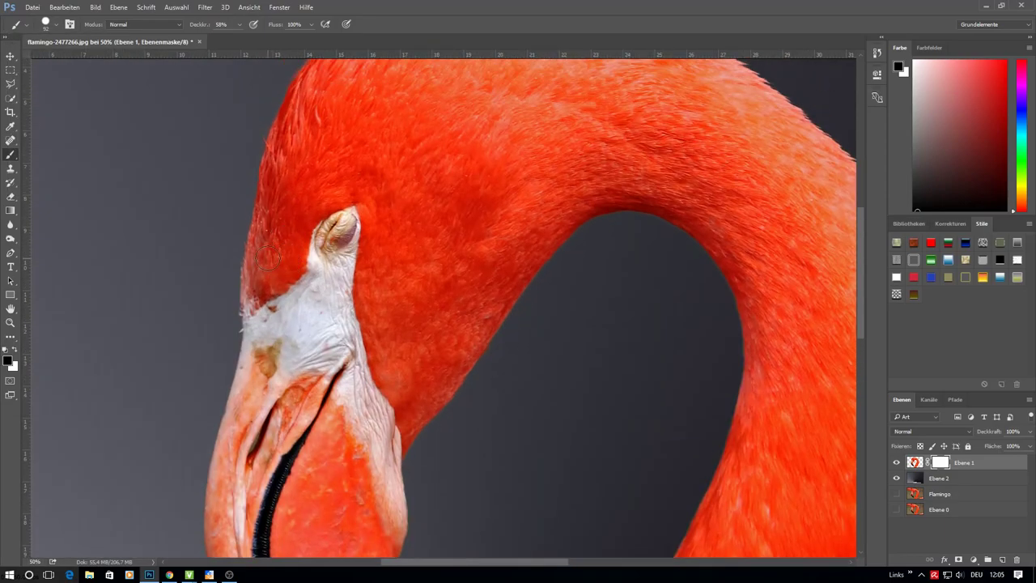
click(65, 7)
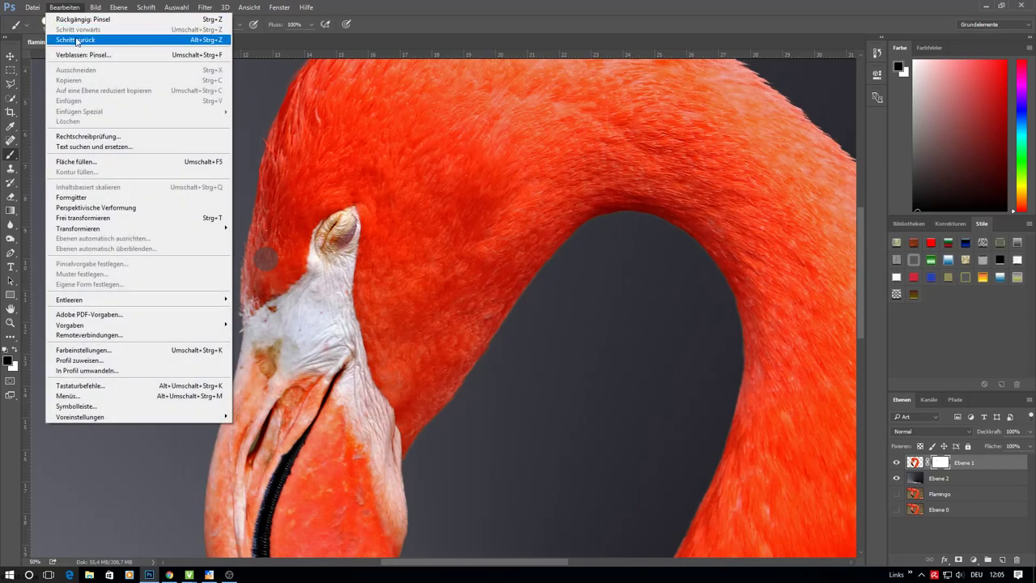
click(80, 36)
click(240, 25)
key(bracketright)
key(bracketright)
key(bracketright)
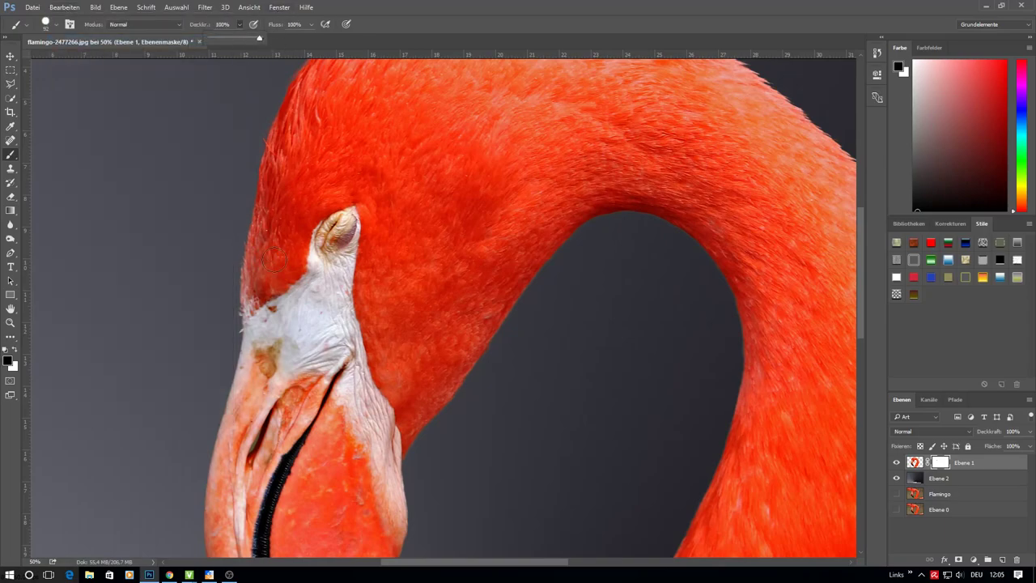
Punch round mask holes across the flamingo's head and along the top of the neck
click(272, 252)
click(327, 141)
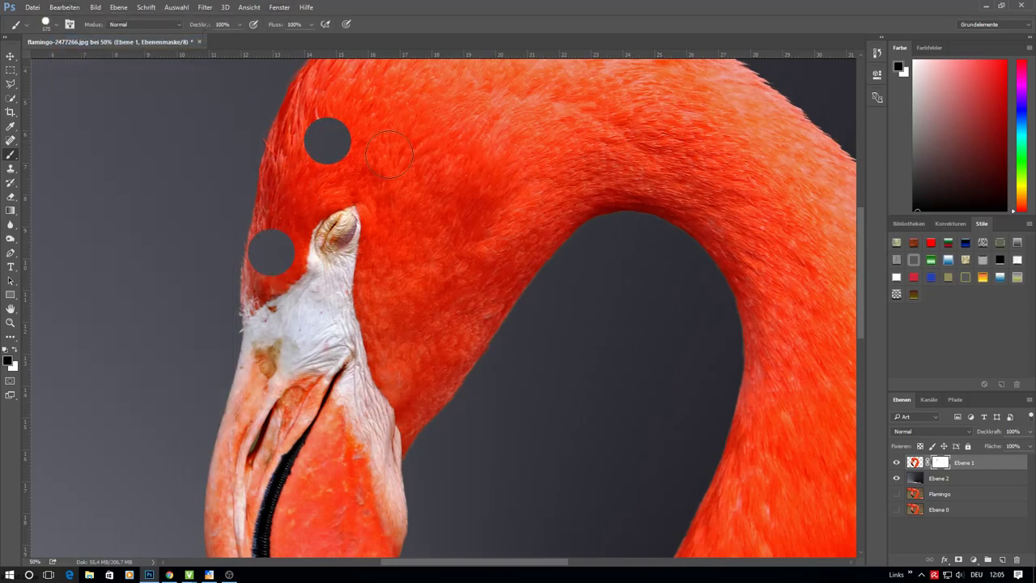
click(443, 193)
click(421, 279)
click(506, 257)
click(552, 151)
scroll(553, 151, up, 2)
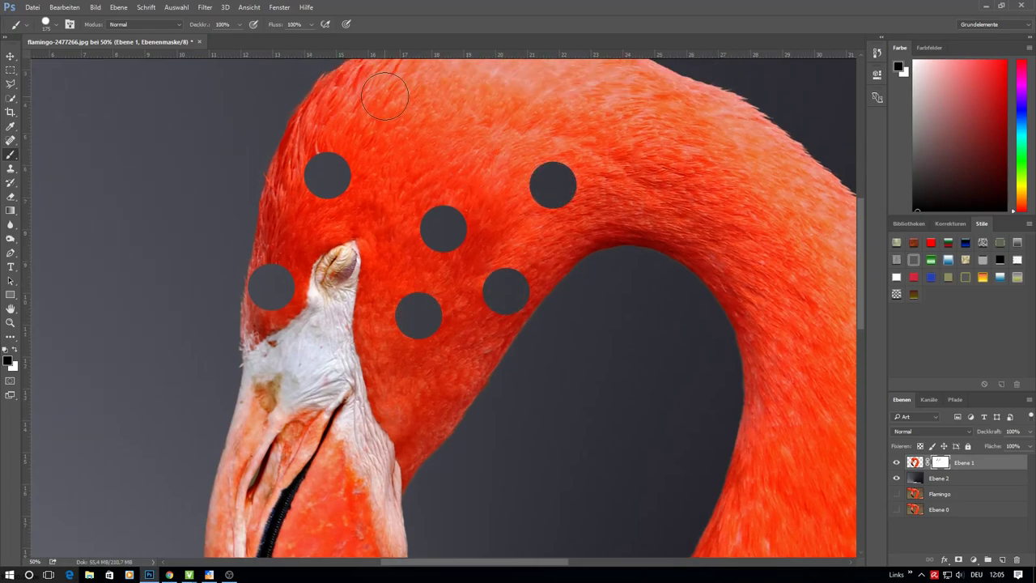
click(403, 90)
click(503, 97)
click(668, 99)
click(684, 193)
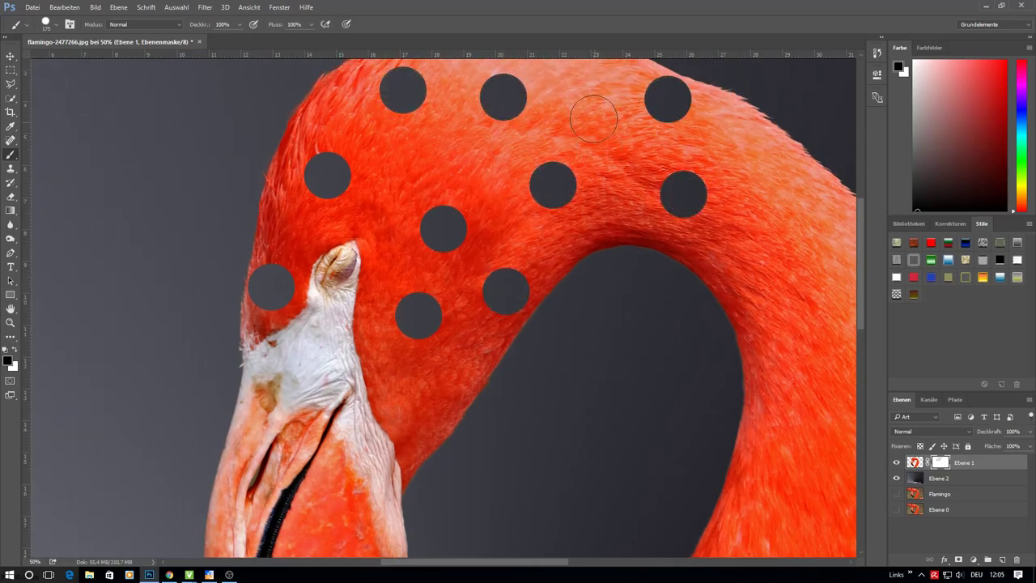
click(589, 95)
click(758, 296)
click(768, 178)
click(834, 271)
Punch more round holes down the middle and lower neck
scroll(822, 404, down, 2)
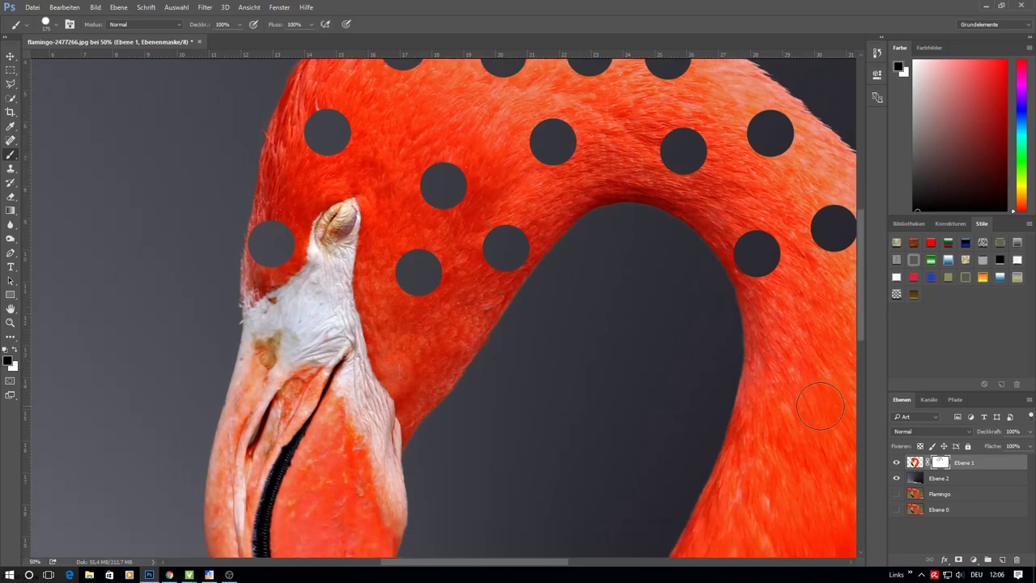
drag(547, 563, 577, 567)
scroll(555, 317, down, 1)
click(626, 315)
click(674, 363)
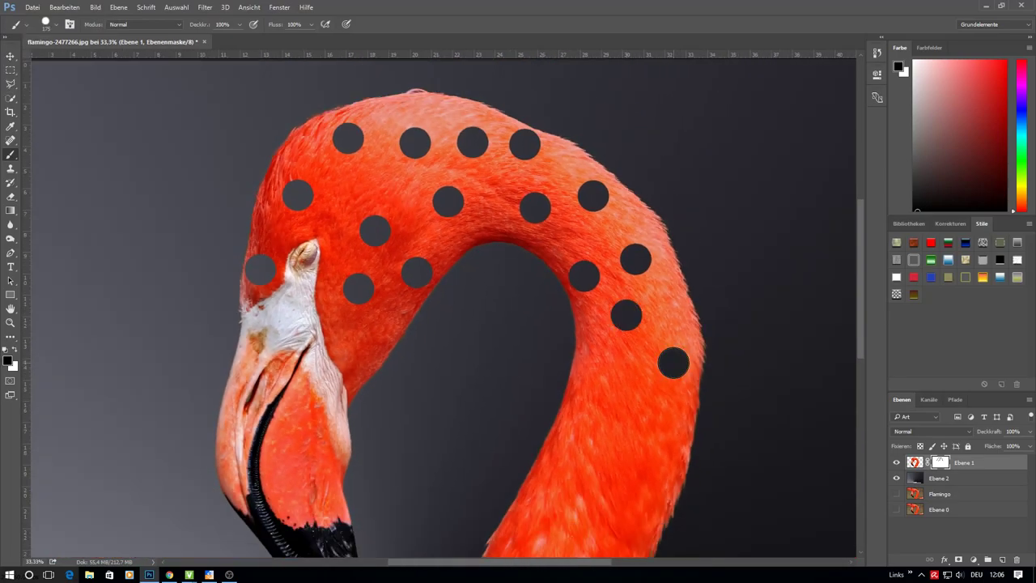
click(598, 383)
click(628, 454)
click(616, 533)
click(559, 483)
click(528, 537)
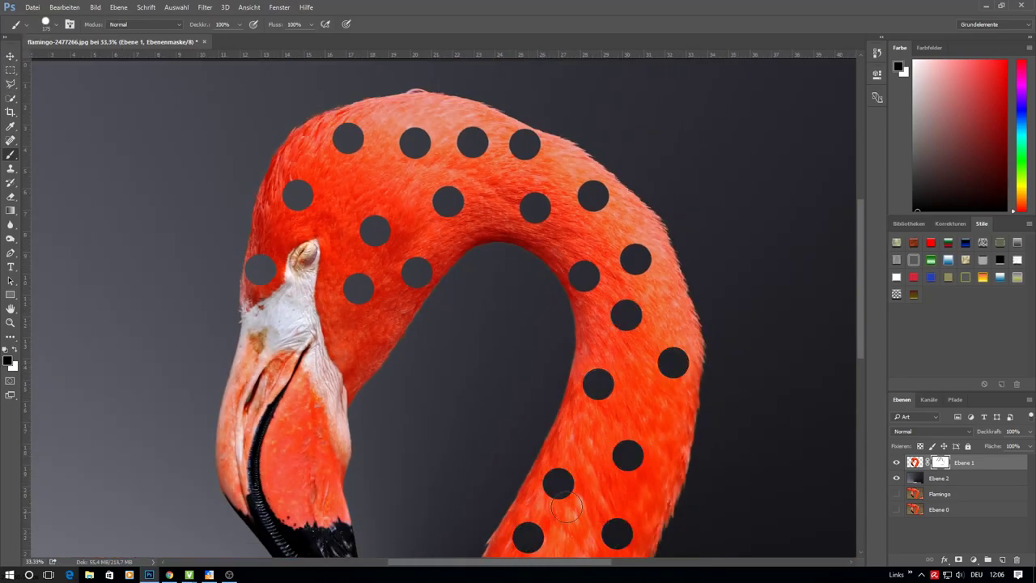
click(670, 412)
Enlarge the brush and add bigger holes over the head, neck curve and lower neck
key(bracketright)
key(bracketright)
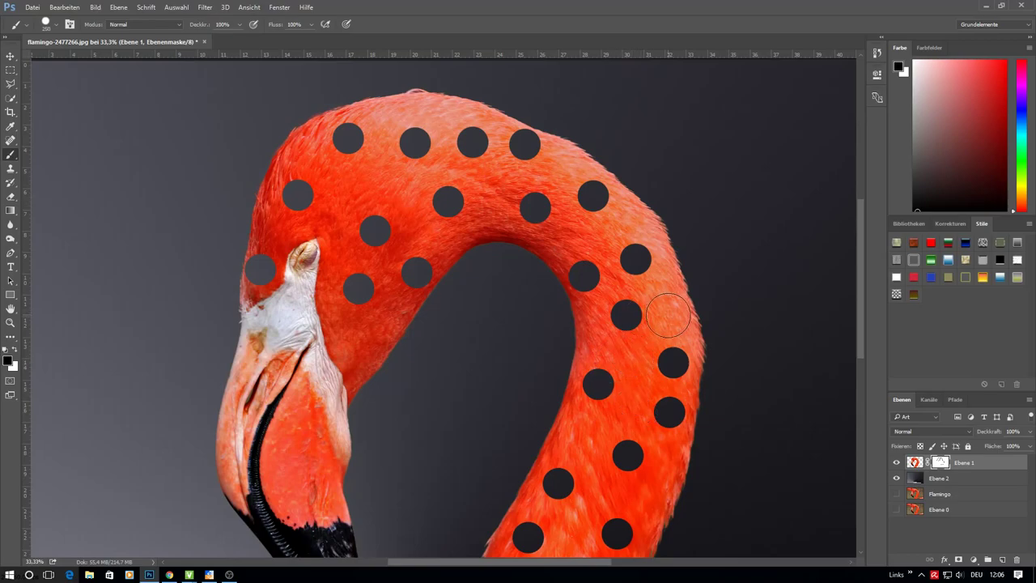
click(664, 315)
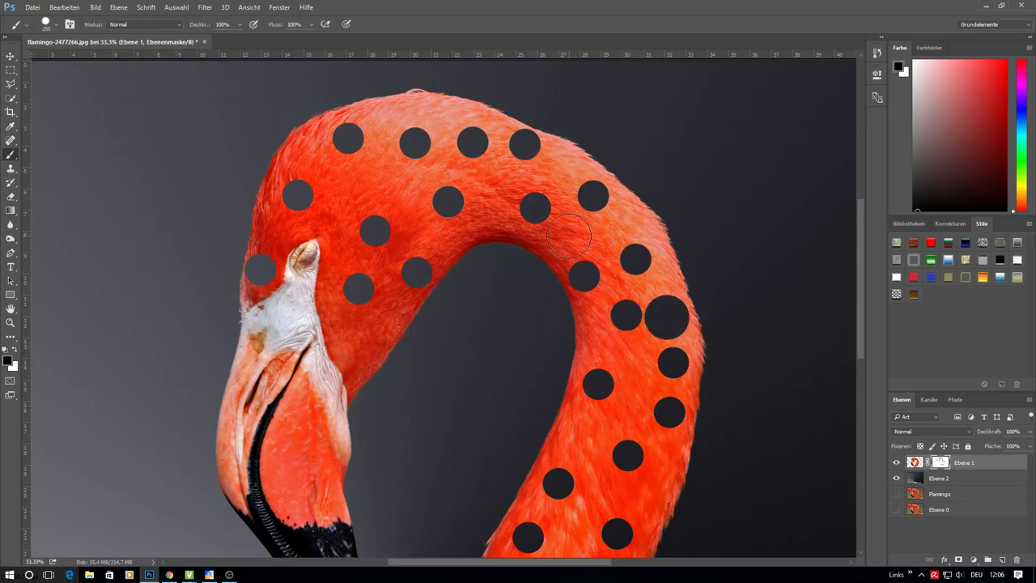
click(569, 235)
click(497, 185)
click(380, 181)
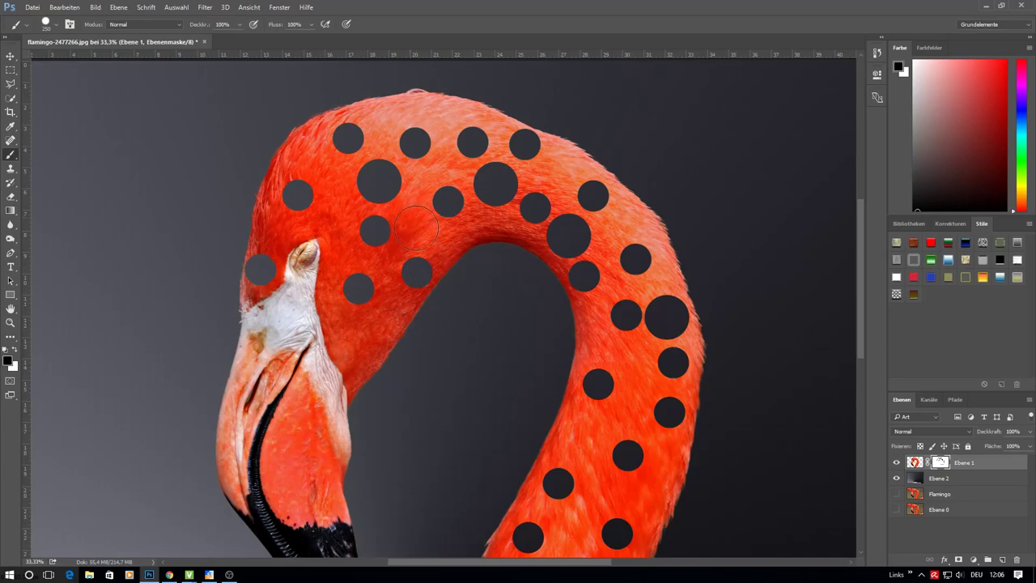
click(419, 230)
click(445, 114)
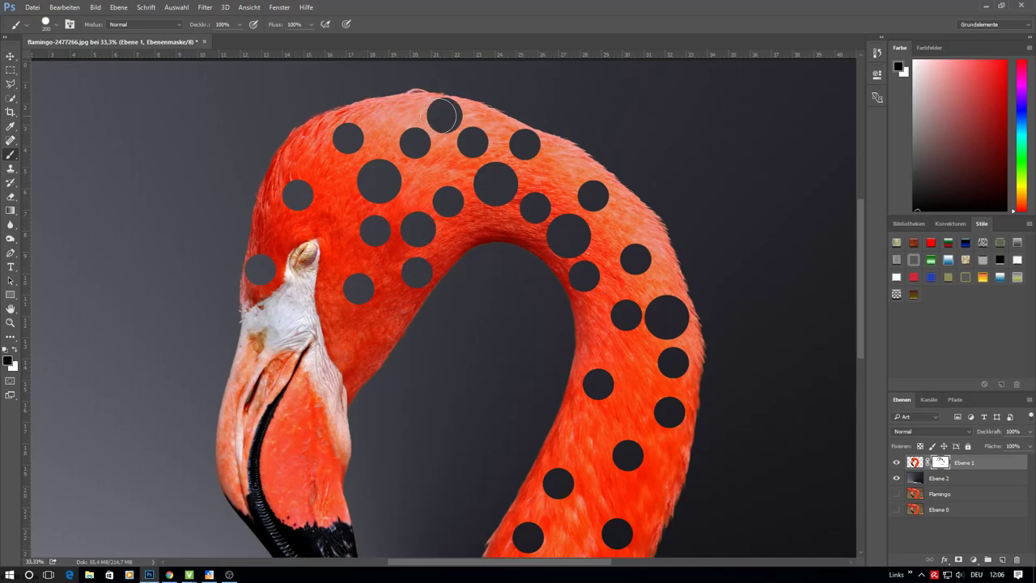
click(384, 118)
click(309, 150)
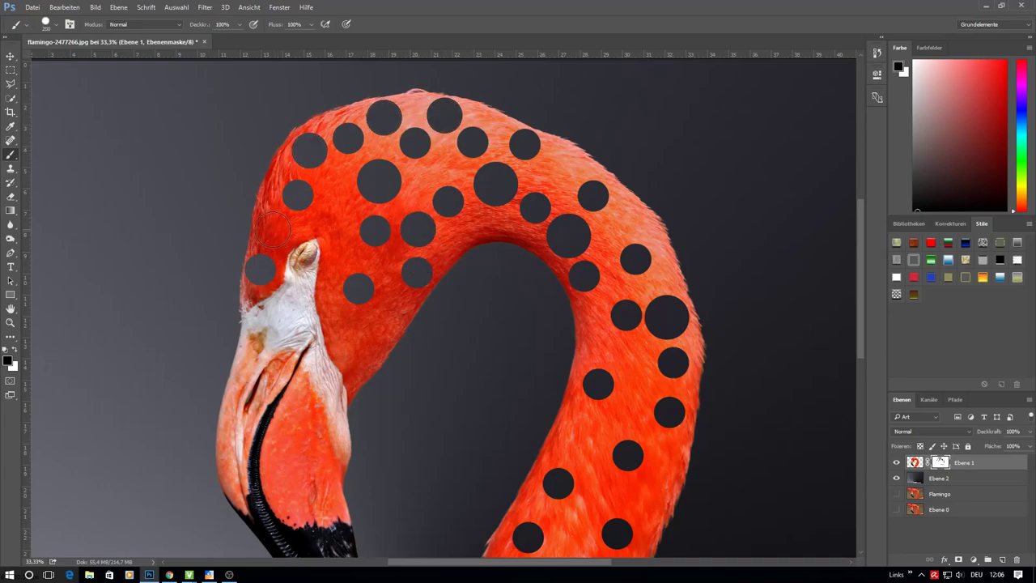
click(273, 229)
click(331, 218)
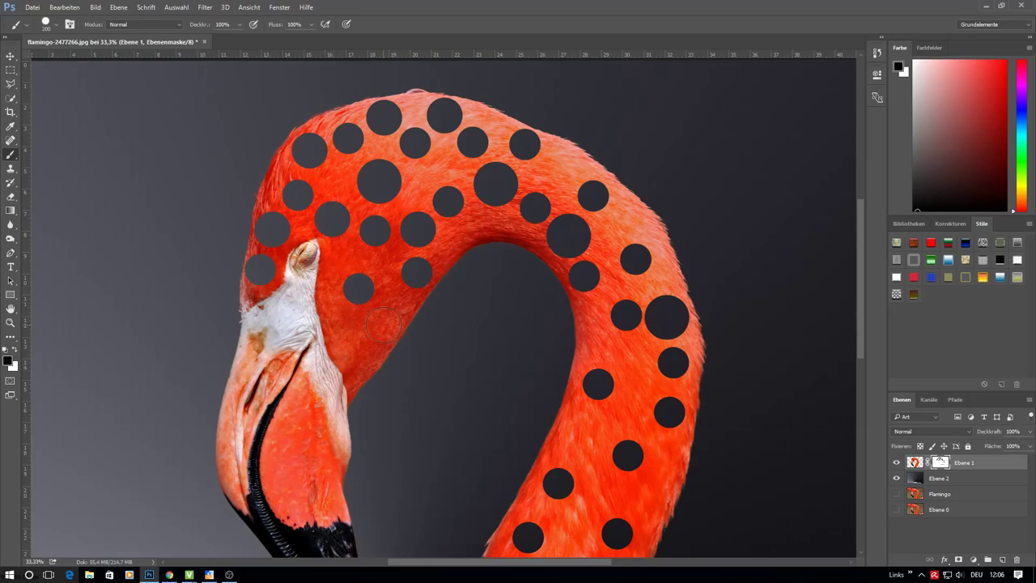
click(394, 306)
click(558, 172)
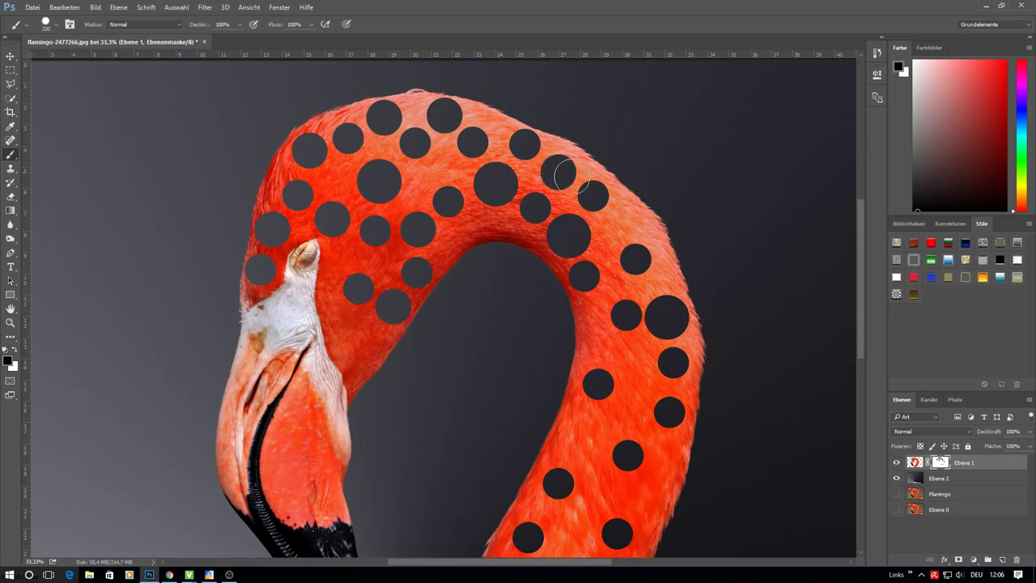
click(628, 219)
click(598, 347)
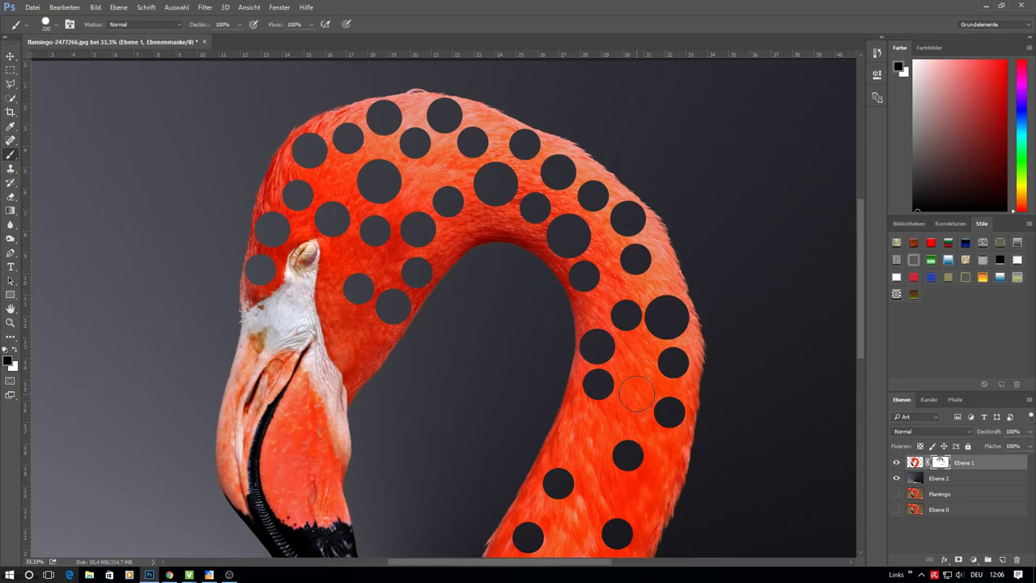
click(636, 383)
click(584, 427)
click(601, 486)
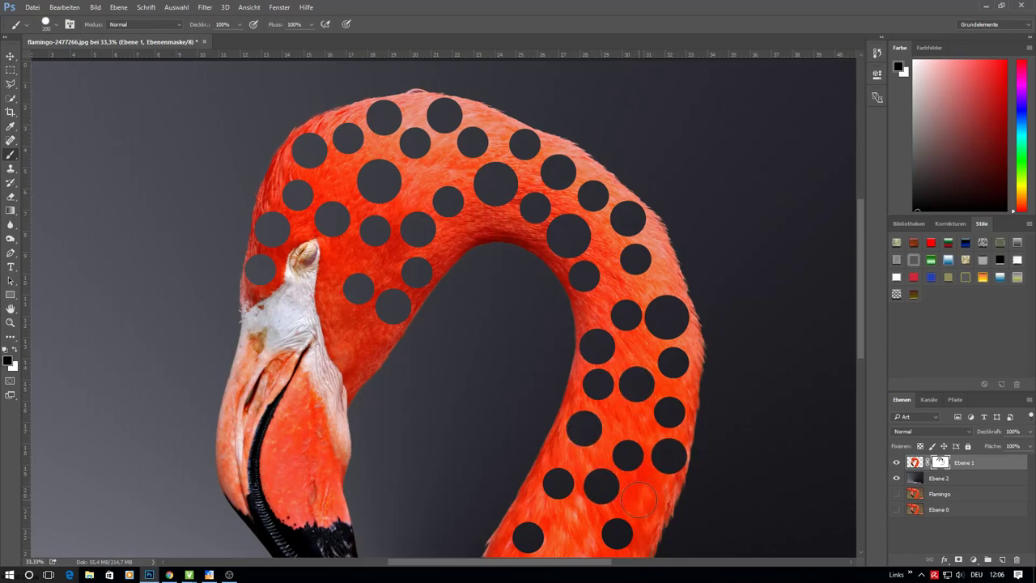
click(647, 497)
scroll(648, 497, down, 1)
scroll(647, 497, down, 1)
click(572, 378)
click(600, 422)
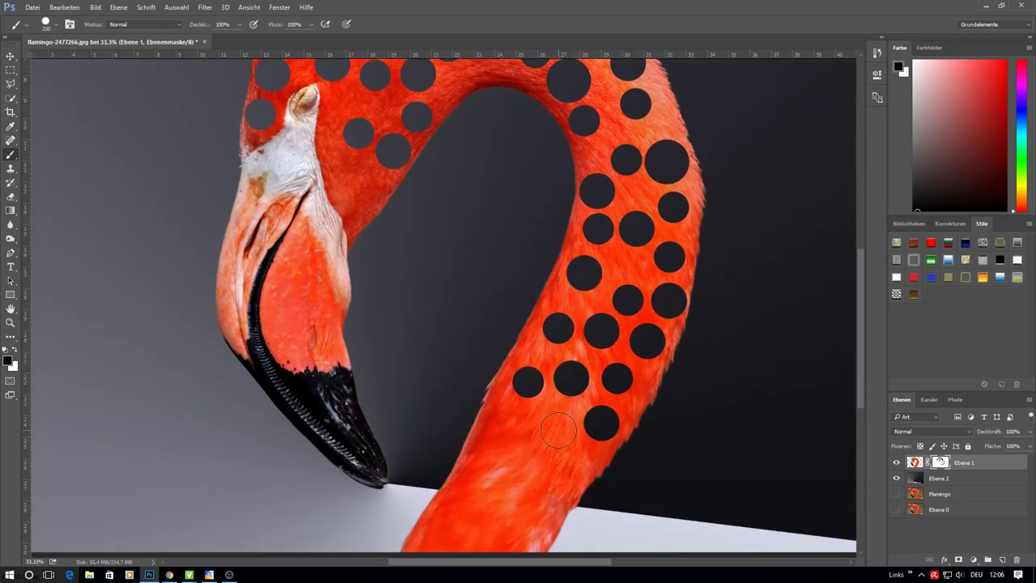
click(552, 429)
click(500, 425)
click(503, 524)
Punch a large hole and smaller holes at the neck's base, undoing one misplaced hole
click(446, 528)
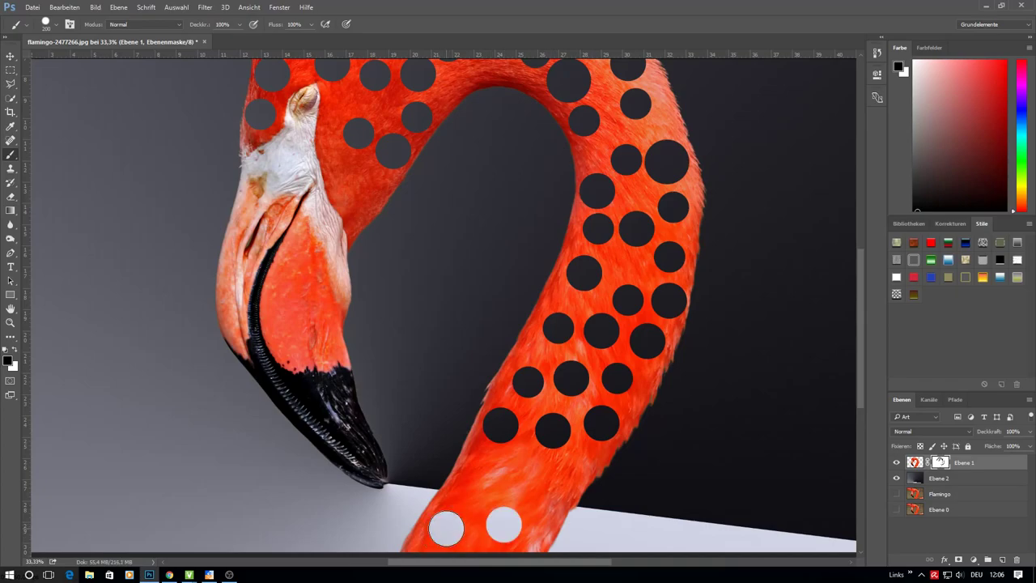
key(bracketleft)
key(bracketleft)
key(bracketleft)
click(466, 488)
click(517, 495)
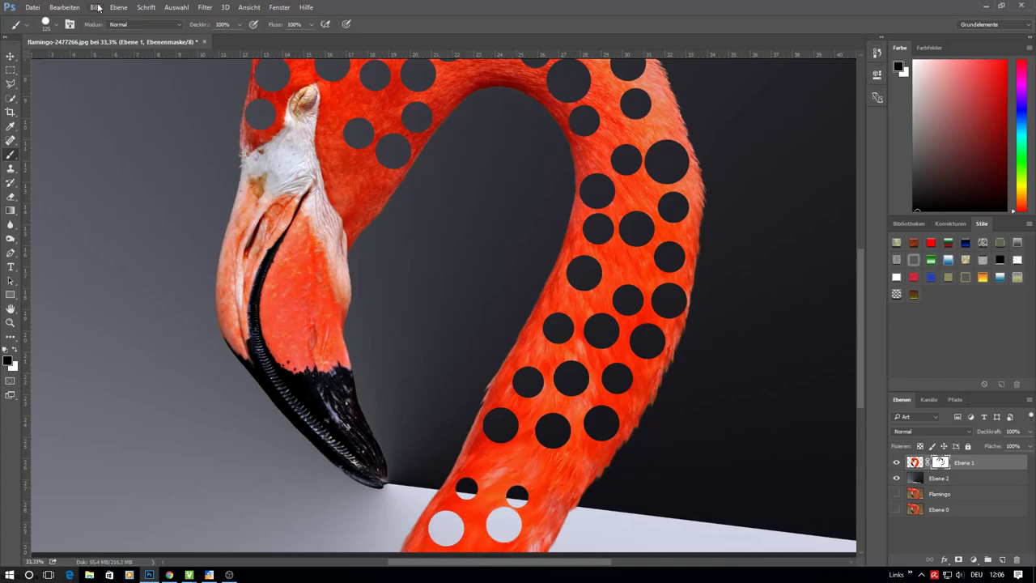
click(64, 7)
click(85, 38)
click(506, 488)
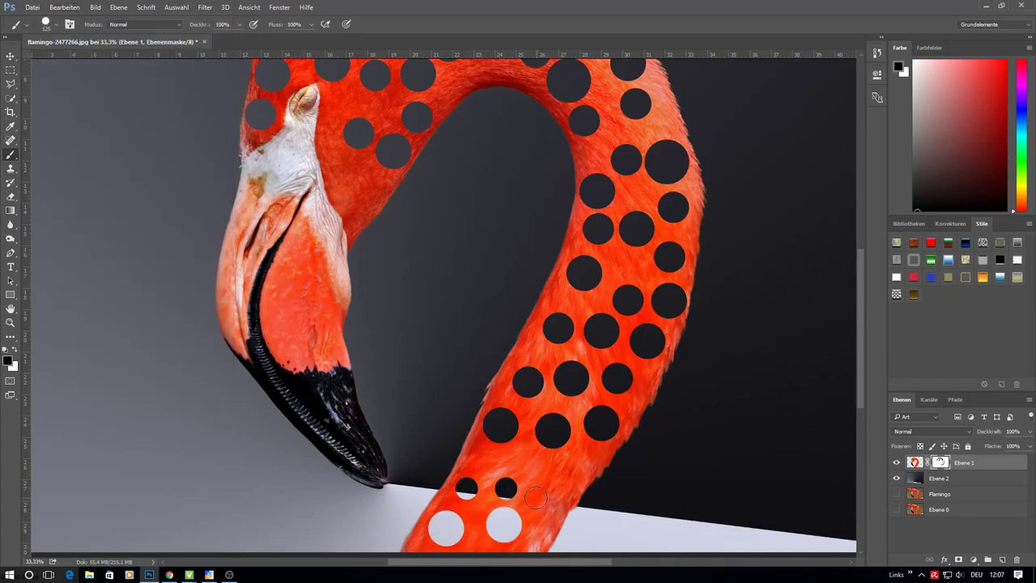
Scatter small holes from the lower neck up to the upper neck and outer edge
click(547, 500)
click(520, 458)
click(588, 463)
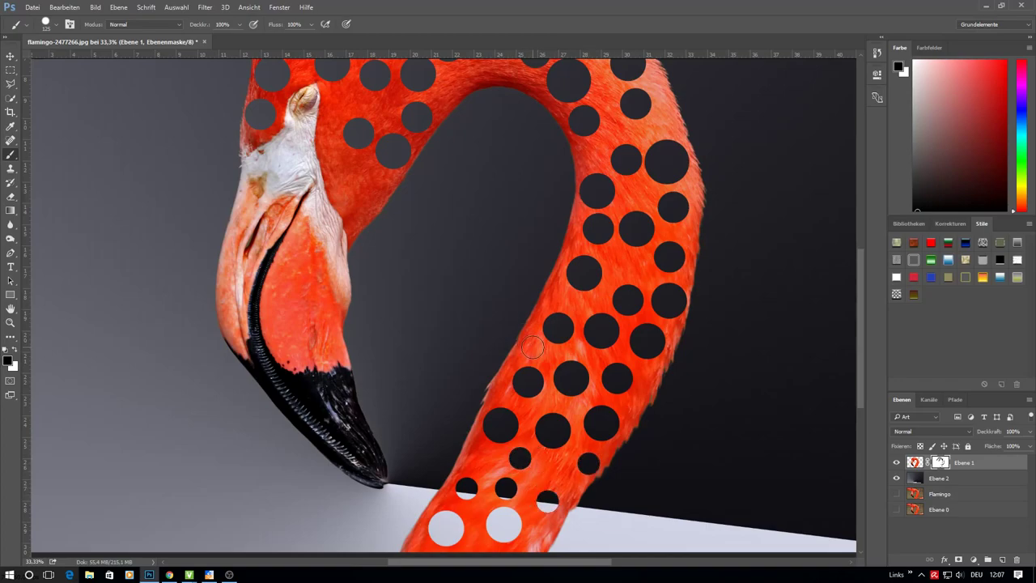
click(532, 346)
click(619, 261)
click(643, 273)
click(662, 121)
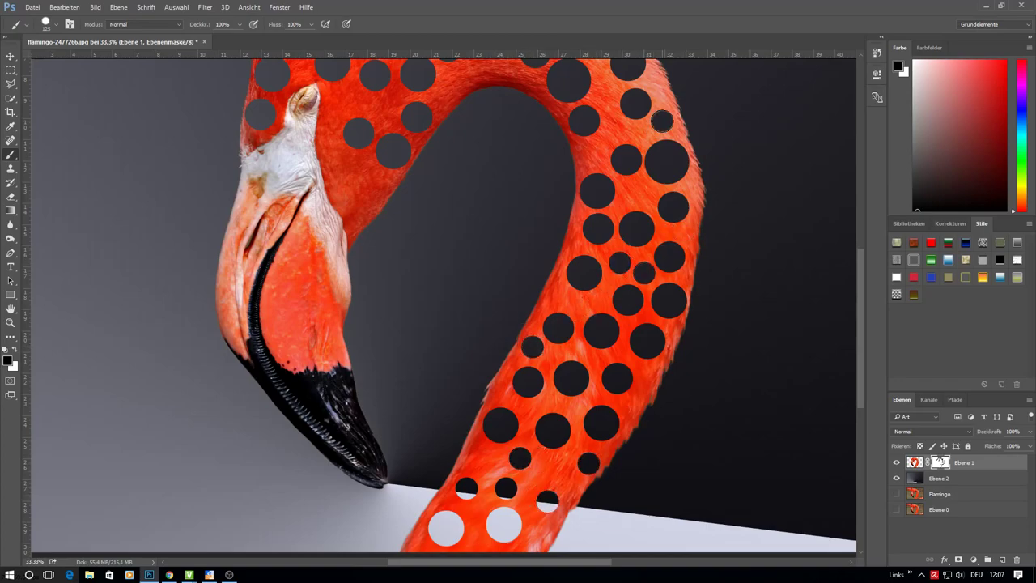
click(616, 131)
click(591, 155)
click(641, 197)
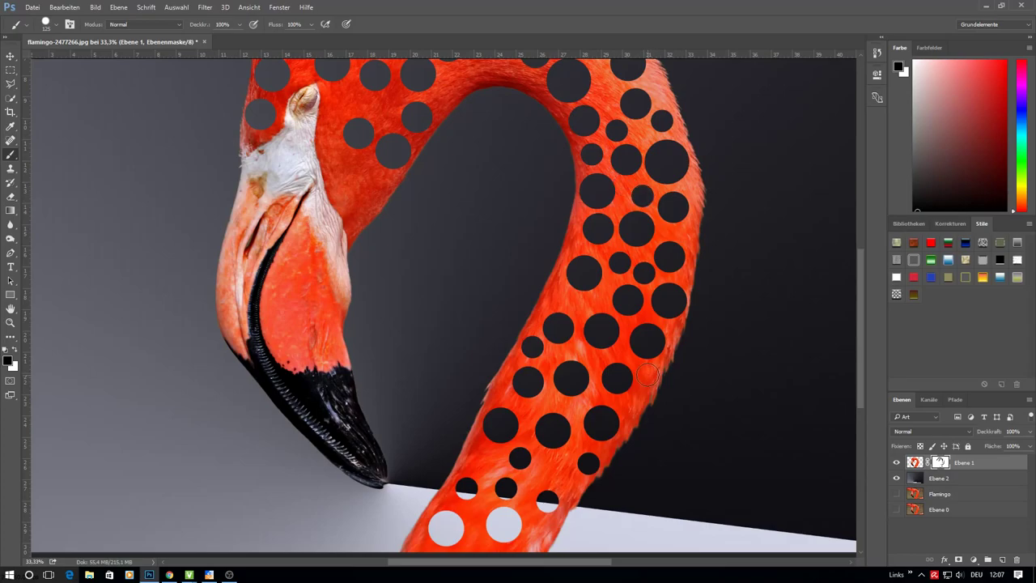
click(647, 374)
Add small dots on the neck near the head and fill gaps on the upper neck
scroll(639, 374, down, 1)
click(380, 272)
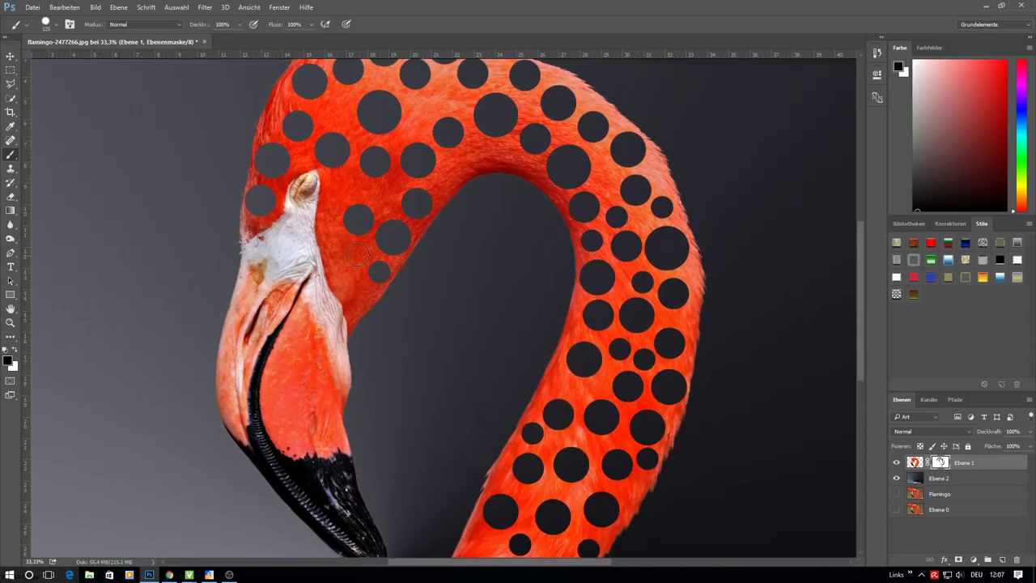
click(350, 253)
click(383, 194)
click(346, 184)
click(419, 126)
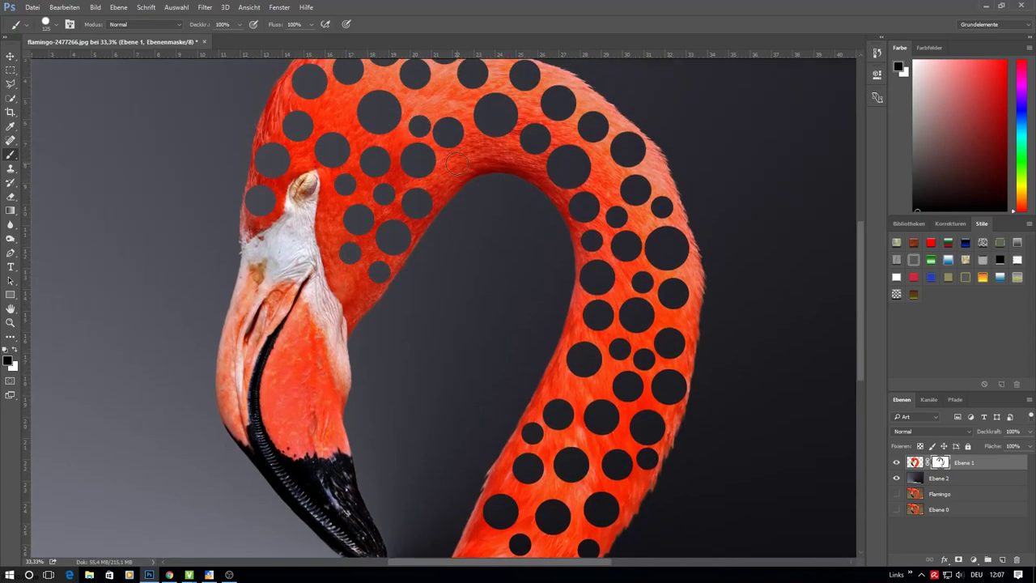
click(457, 164)
click(491, 154)
scroll(553, 131, up, 1)
click(458, 136)
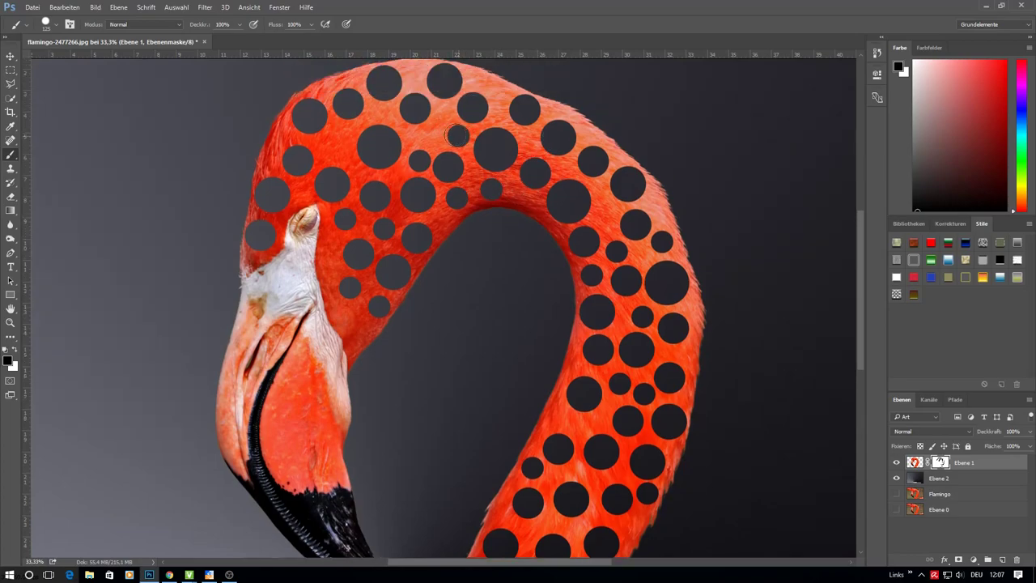
click(432, 134)
click(339, 131)
scroll(383, 112, up, 1)
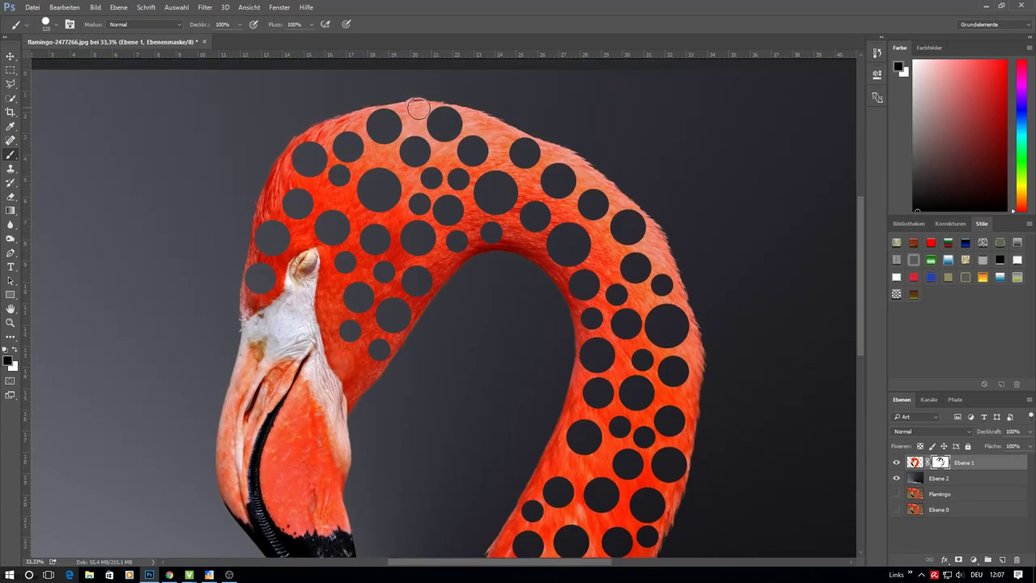
Scatter more small holes along the upper neck, between larger holes and at the outer edge
click(413, 113)
click(479, 121)
click(498, 136)
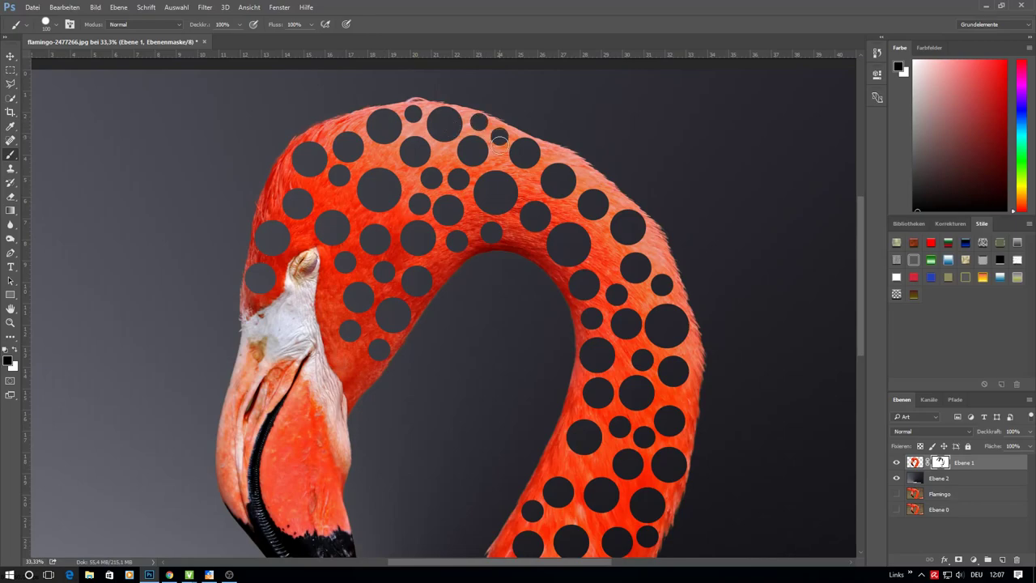
click(498, 157)
click(528, 184)
click(586, 178)
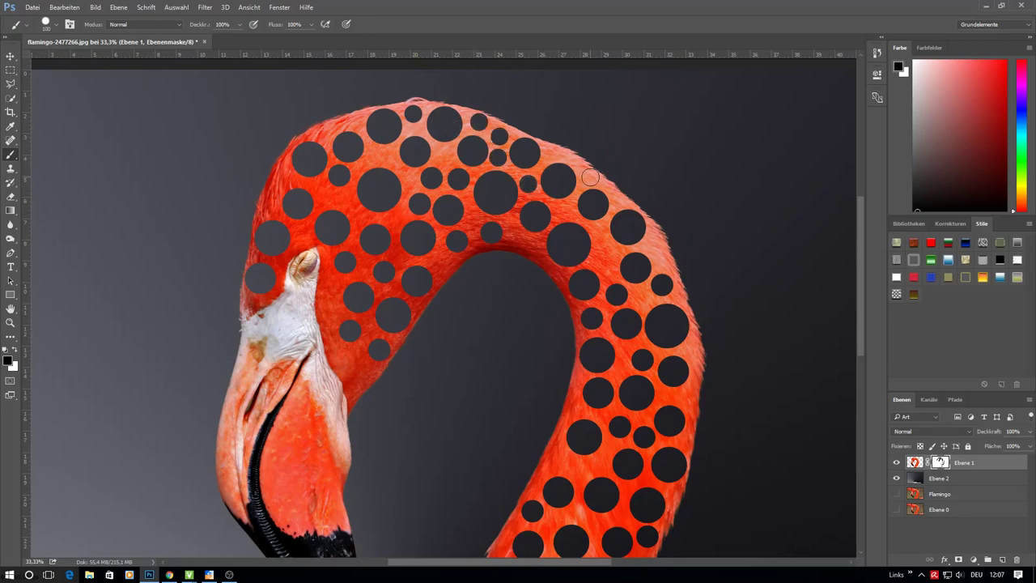
click(515, 237)
click(601, 233)
click(607, 260)
click(656, 246)
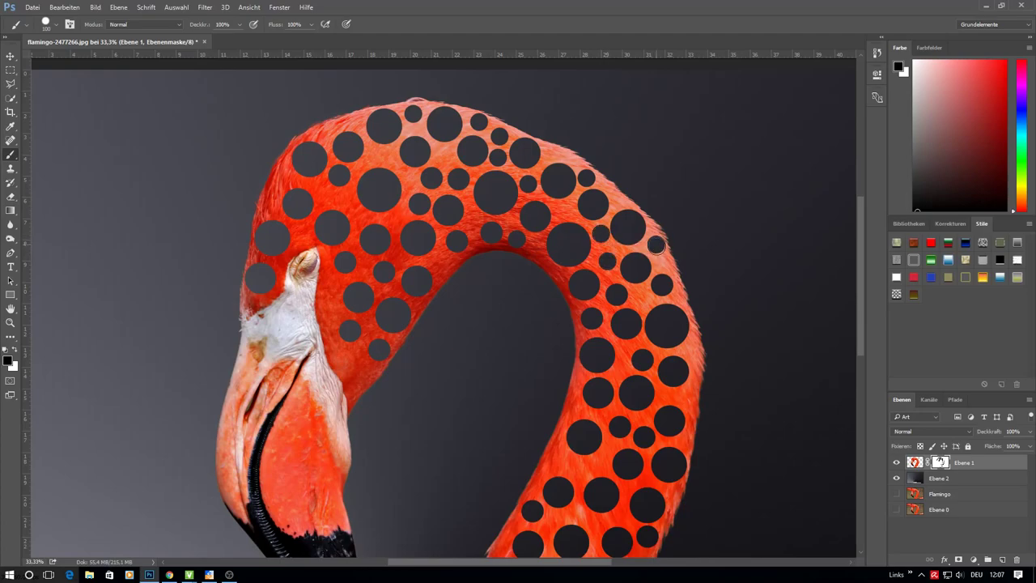
click(686, 356)
Add four small holes along the inner neck curve
scroll(592, 342, down, 2)
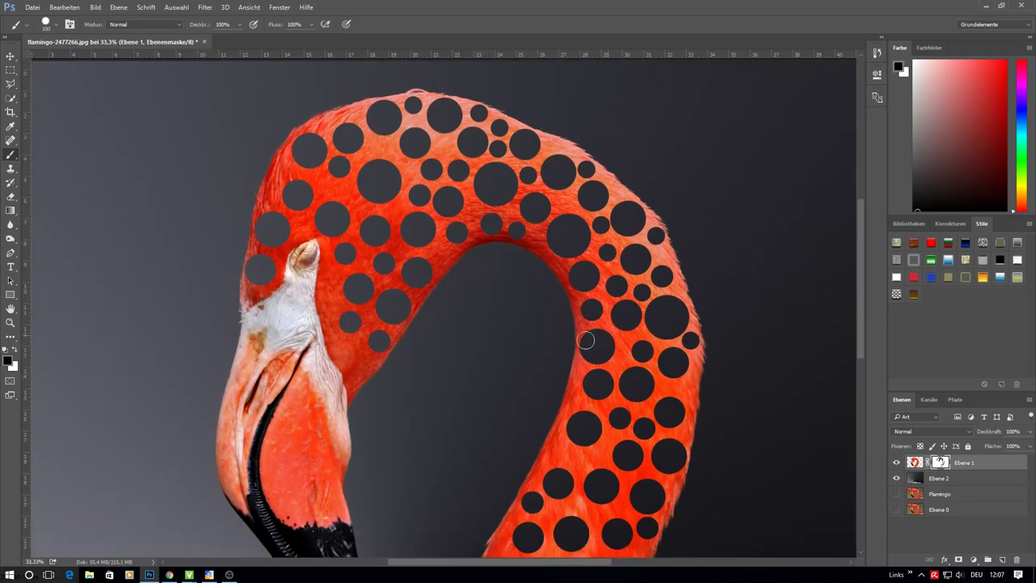
scroll(579, 324, down, 1)
click(573, 314)
click(598, 366)
click(580, 375)
click(556, 364)
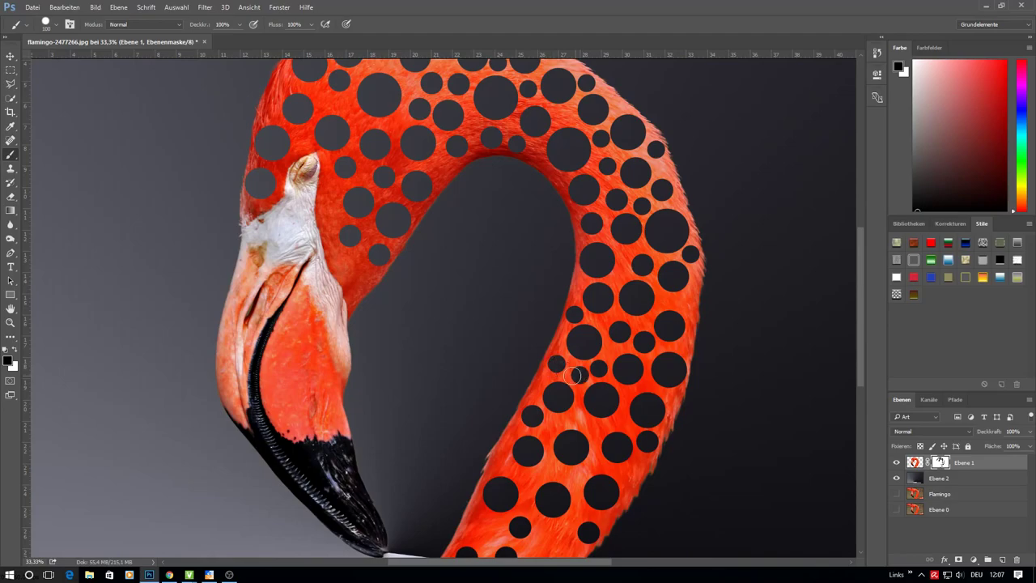
Set the foreground painting colour back to black (000000)
key(x)
alt+click(352, 287)
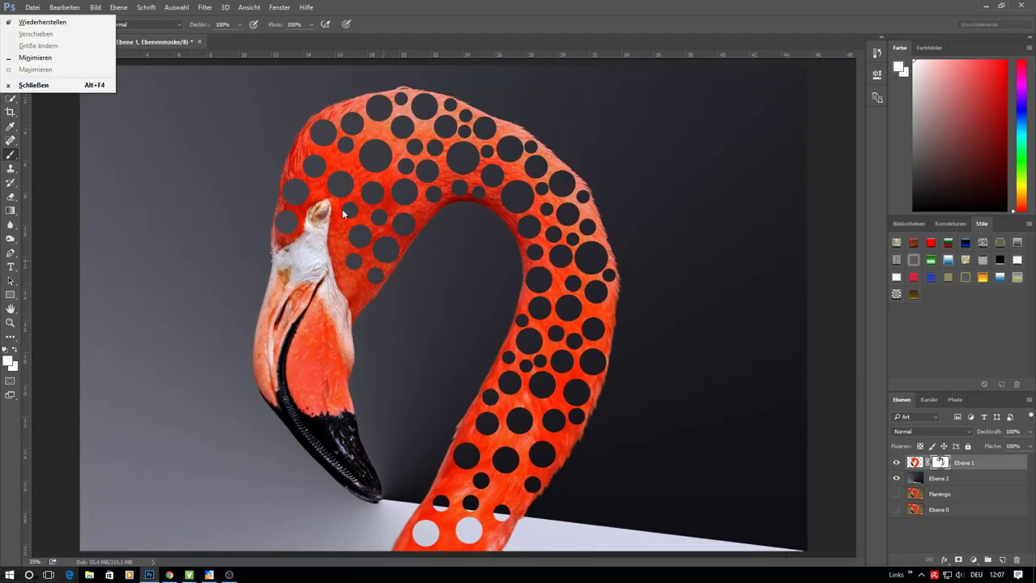
click(241, 133)
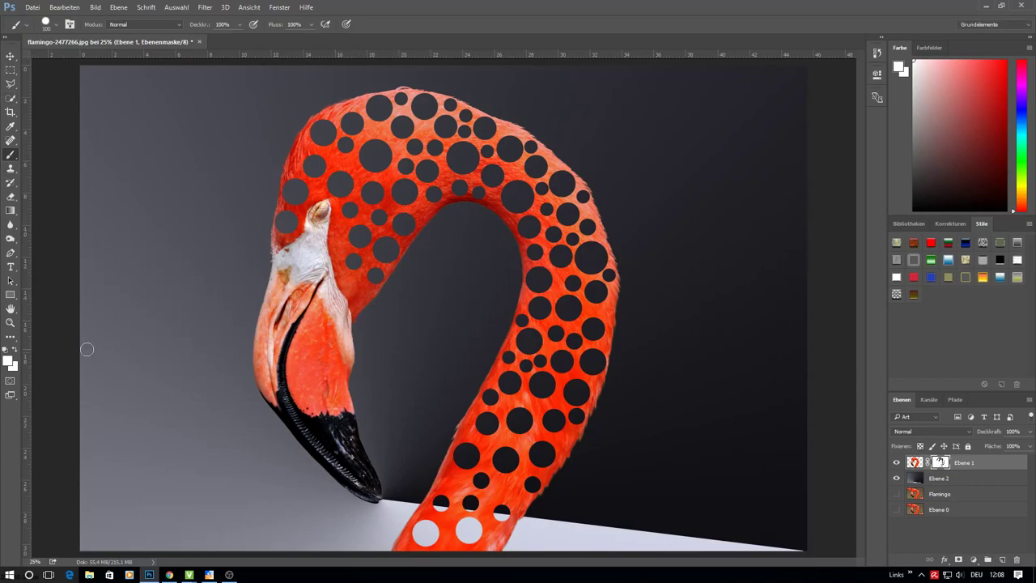
click(8, 360)
text(000000)
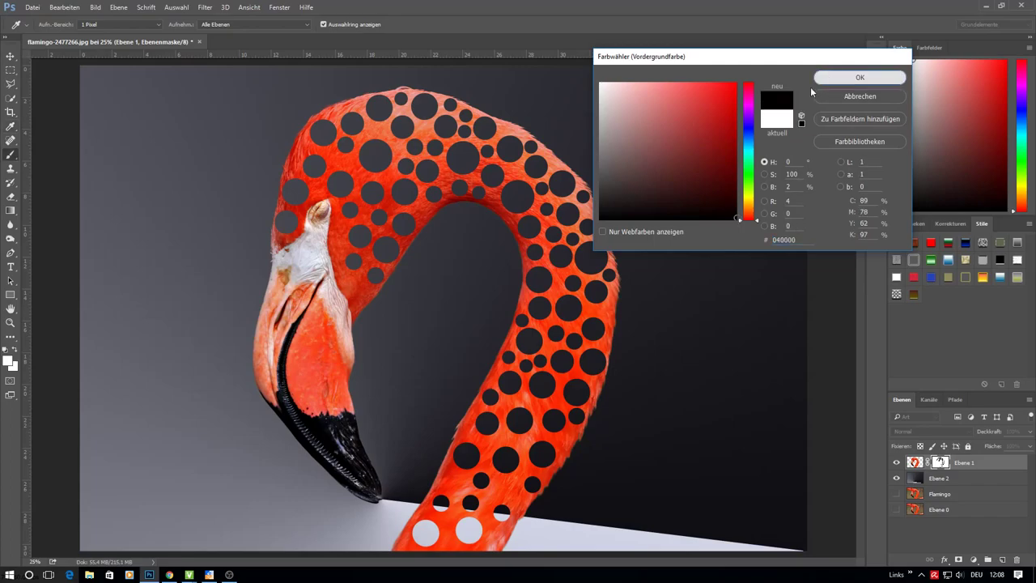
click(858, 78)
Cut small holes near the neck top and across the lower neck
click(348, 161)
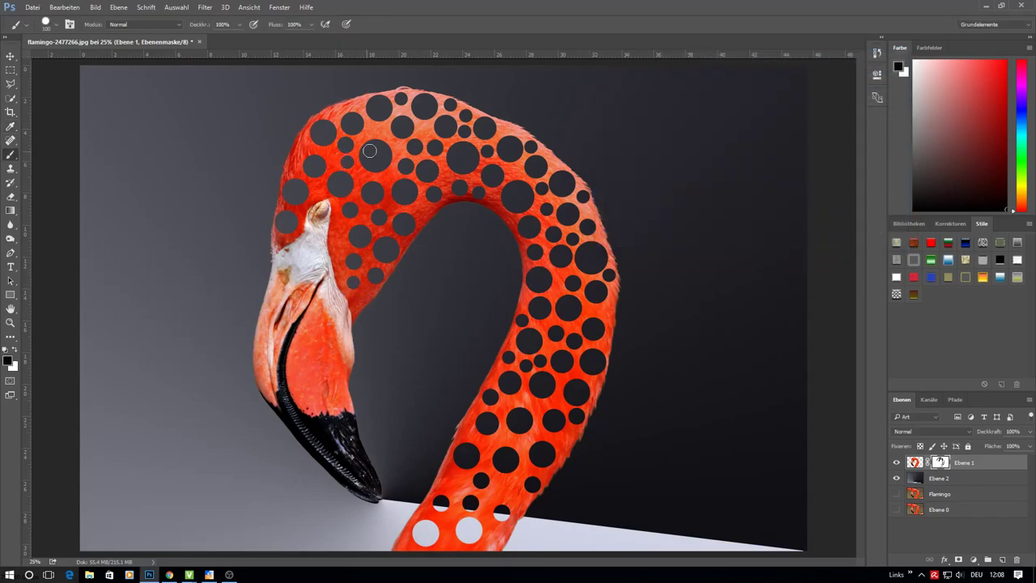
click(374, 127)
click(565, 441)
click(512, 484)
click(497, 536)
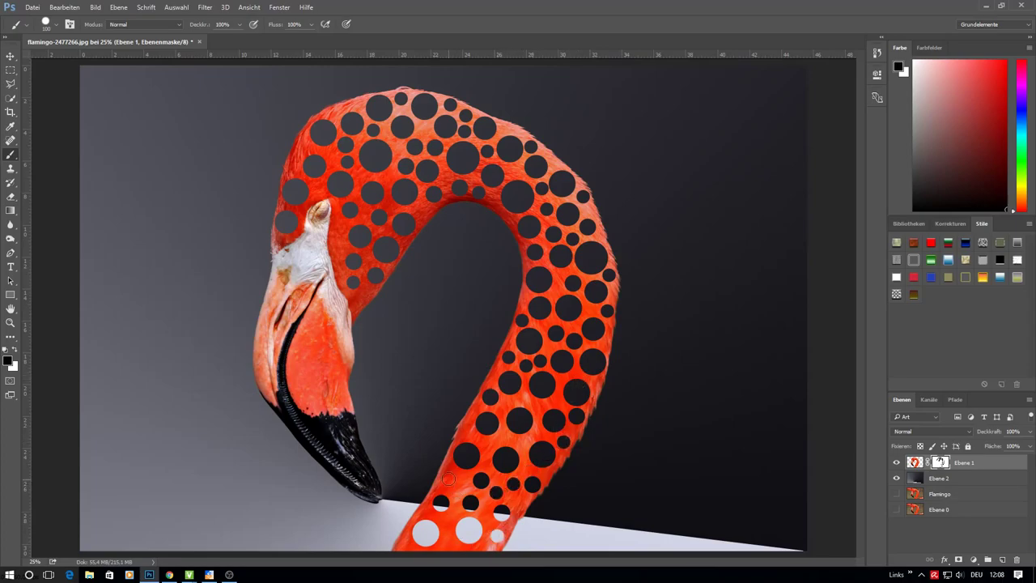
click(448, 474)
click(462, 483)
Fill gaps along the neck, near the head and at the neck top with holes
scroll(566, 398, up, 1)
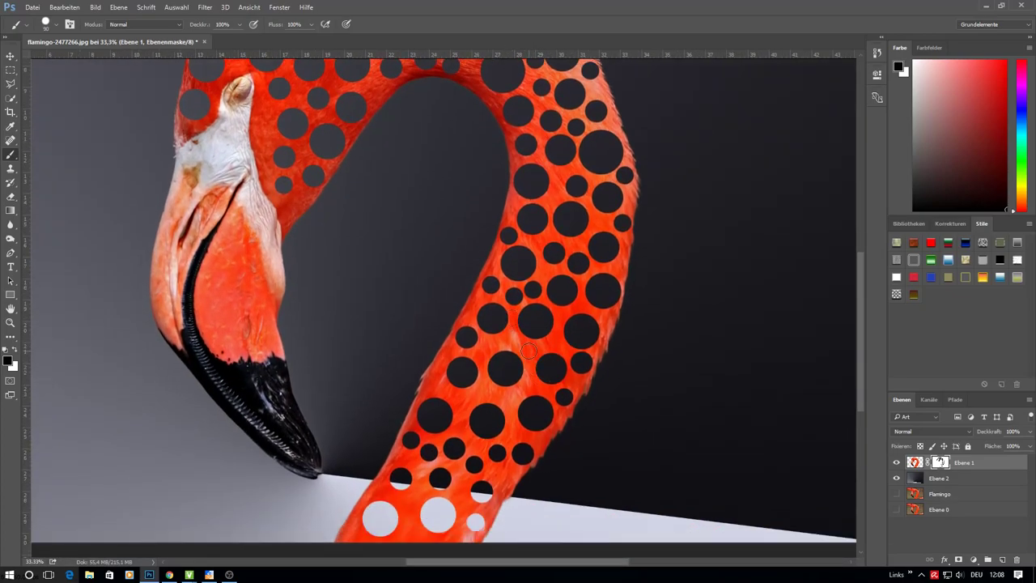
click(607, 320)
click(484, 392)
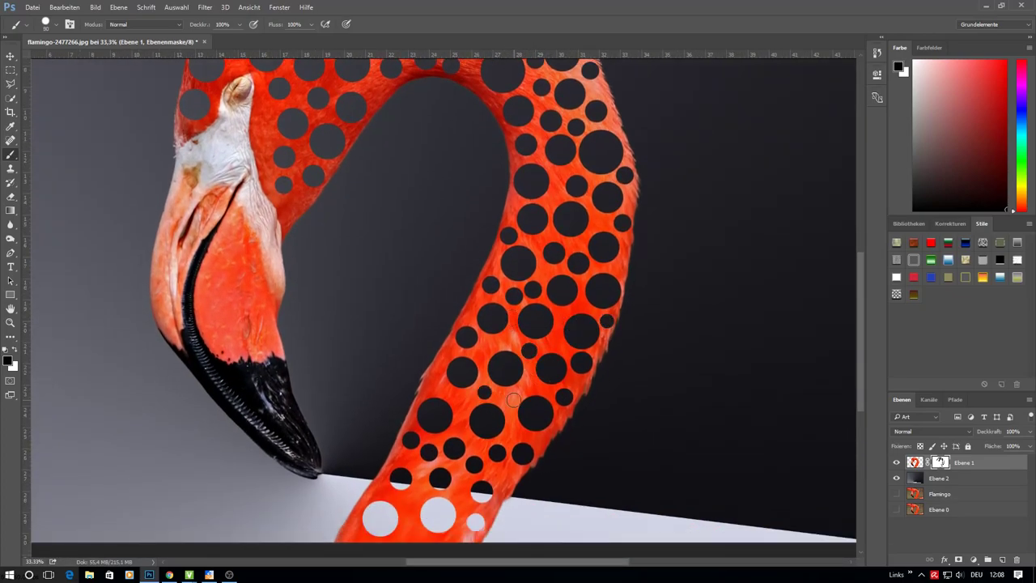
click(513, 399)
scroll(442, 166, up, 3)
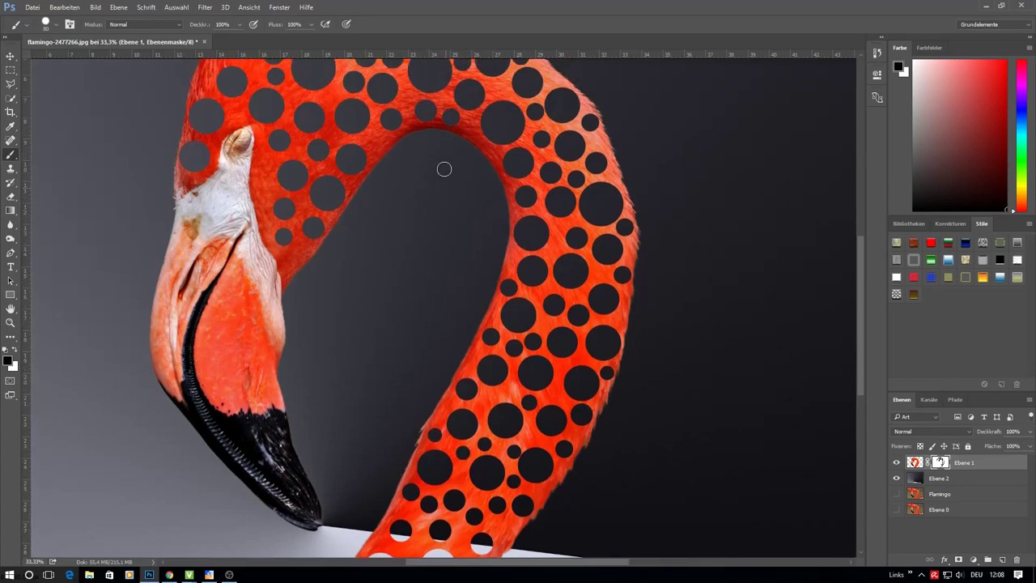
scroll(388, 251, down, 1)
click(266, 242)
click(263, 267)
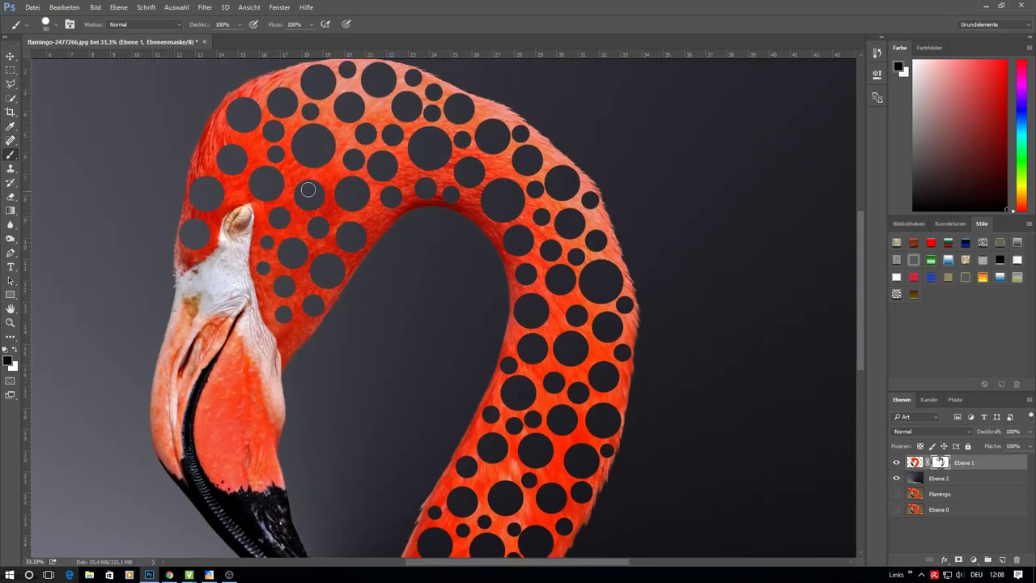
click(330, 171)
click(343, 135)
Add small holes behind and on the head, then select the flamingo image instead of its mask
scroll(259, 87, down, 1)
click(216, 98)
click(204, 124)
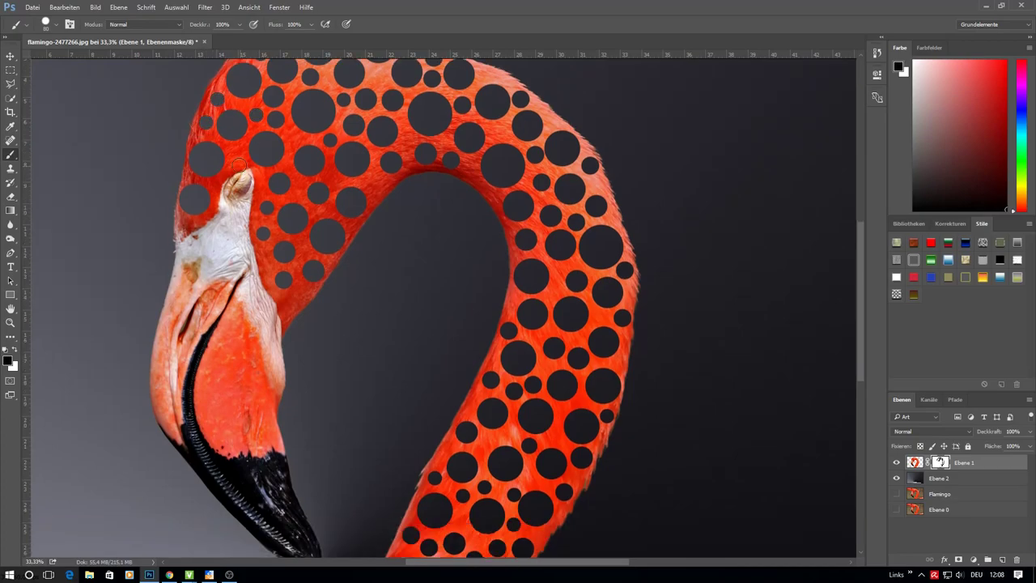
click(236, 154)
click(293, 142)
click(914, 462)
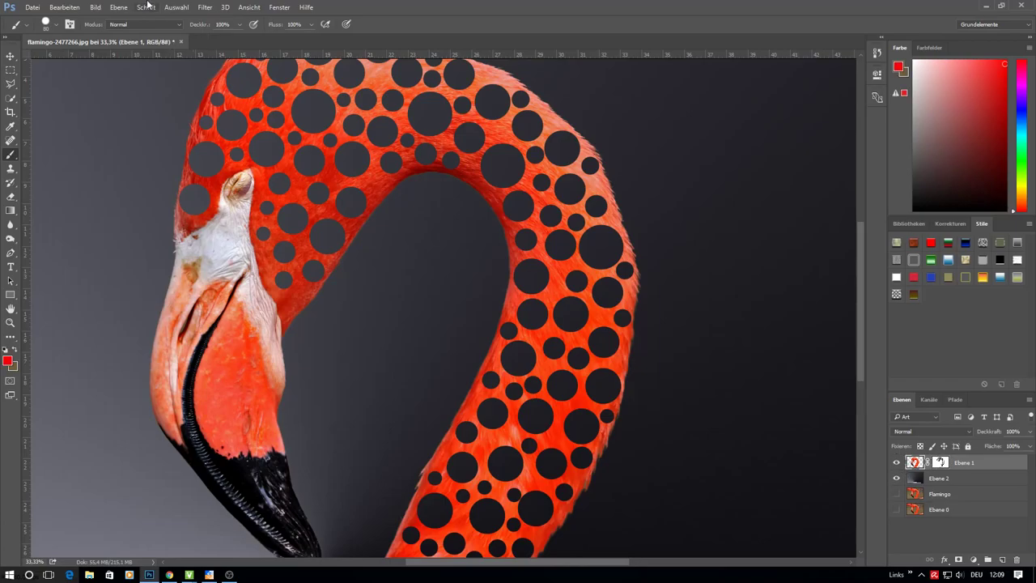
click(205, 8)
Preview Tontrennung & Kantenbetonung, Farbpapier-Collage and Fresko in the Filter Gallery, settling on Fresko
click(218, 50)
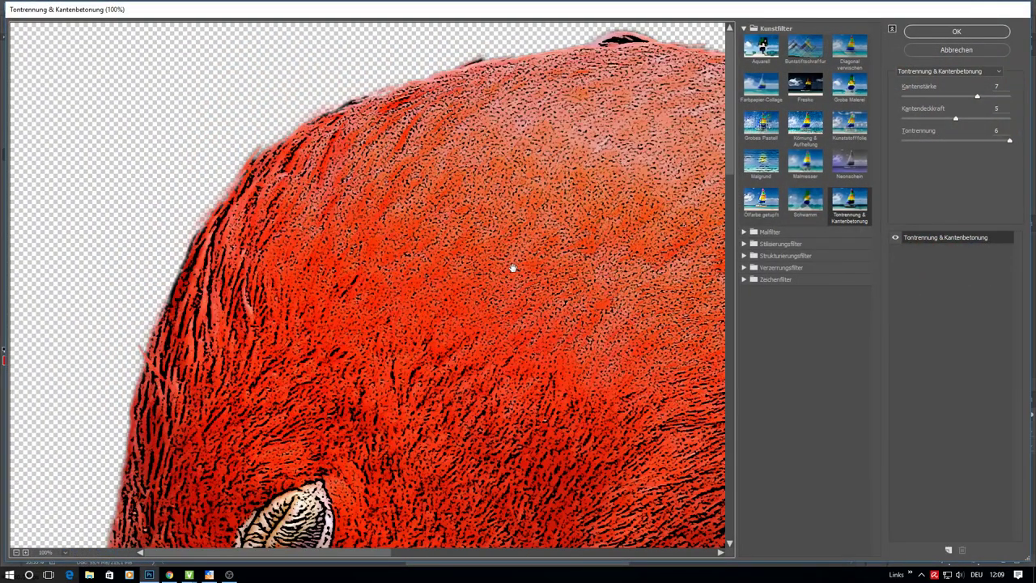
key(ctrl+0)
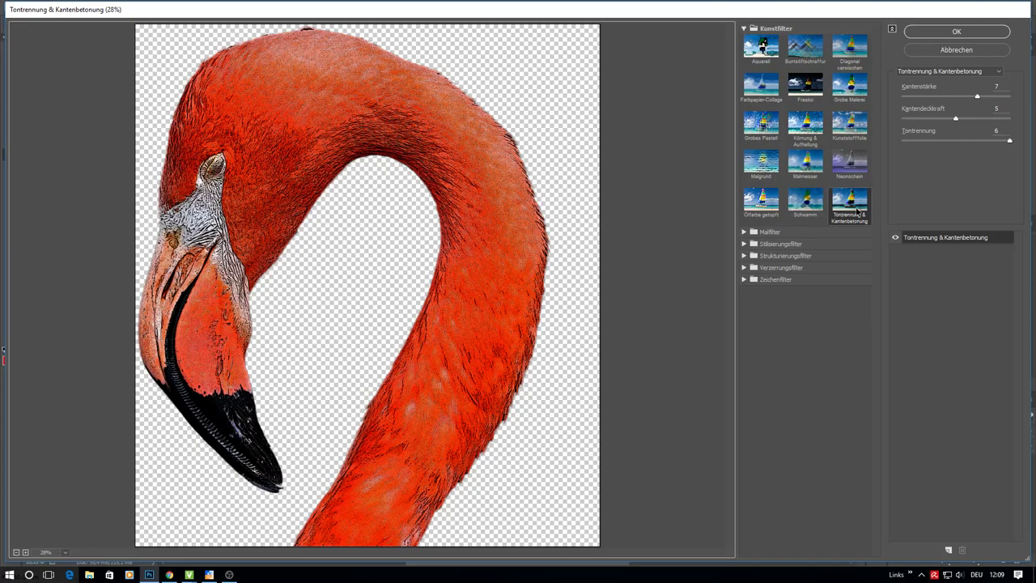
mouse_move(955, 118)
mouse_down()
mouse_move(906, 118)
mouse_move(964, 119)
mouse_move(979, 143)
mouse_up()
drag(977, 96, 1009, 96)
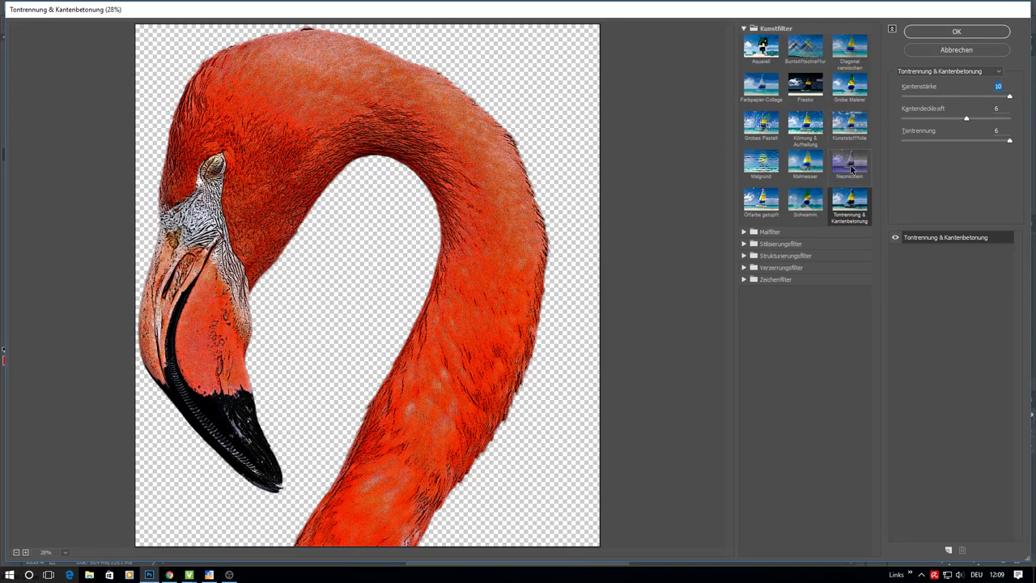
click(742, 232)
click(789, 83)
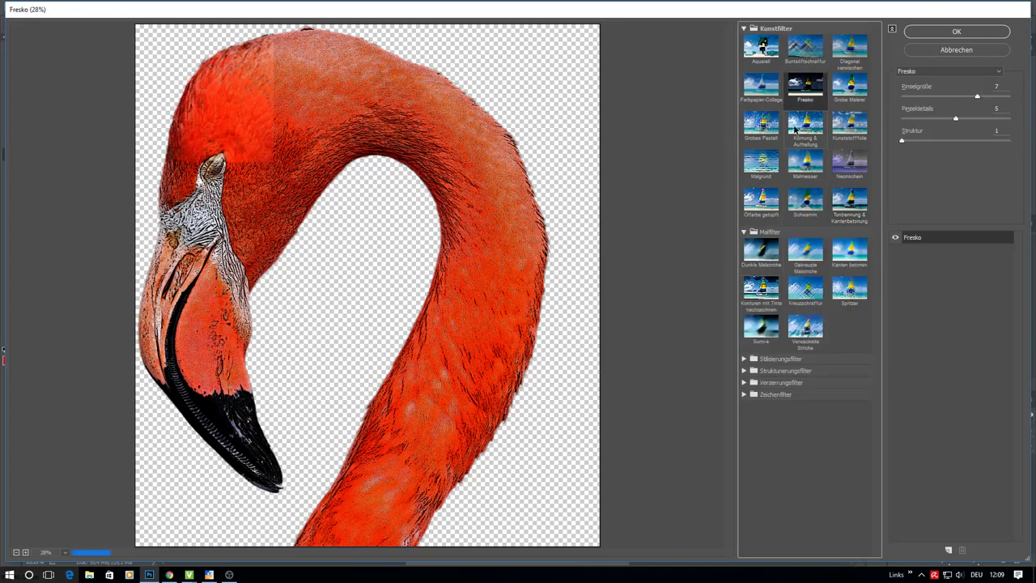
click(946, 97)
click(771, 83)
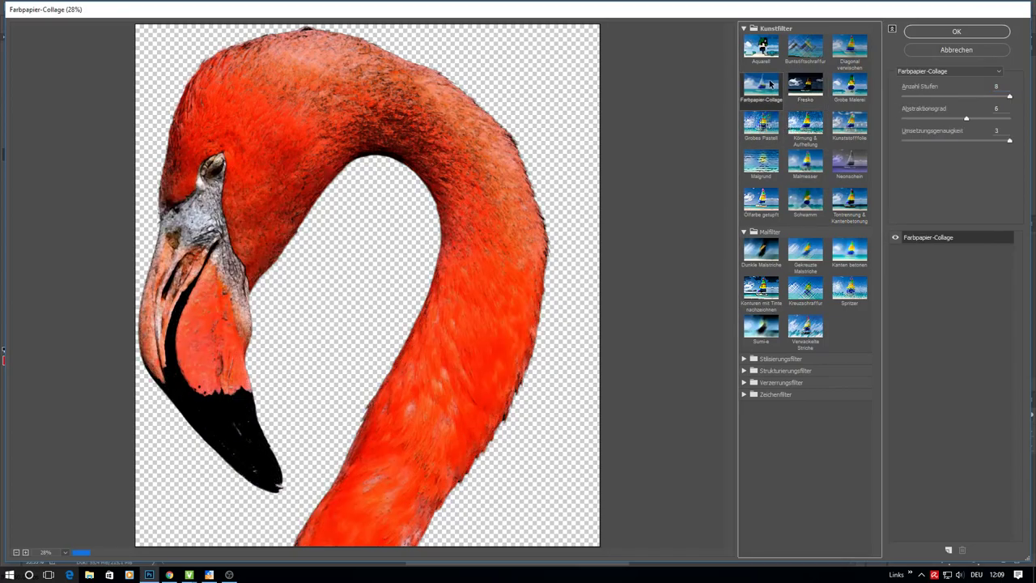
click(801, 84)
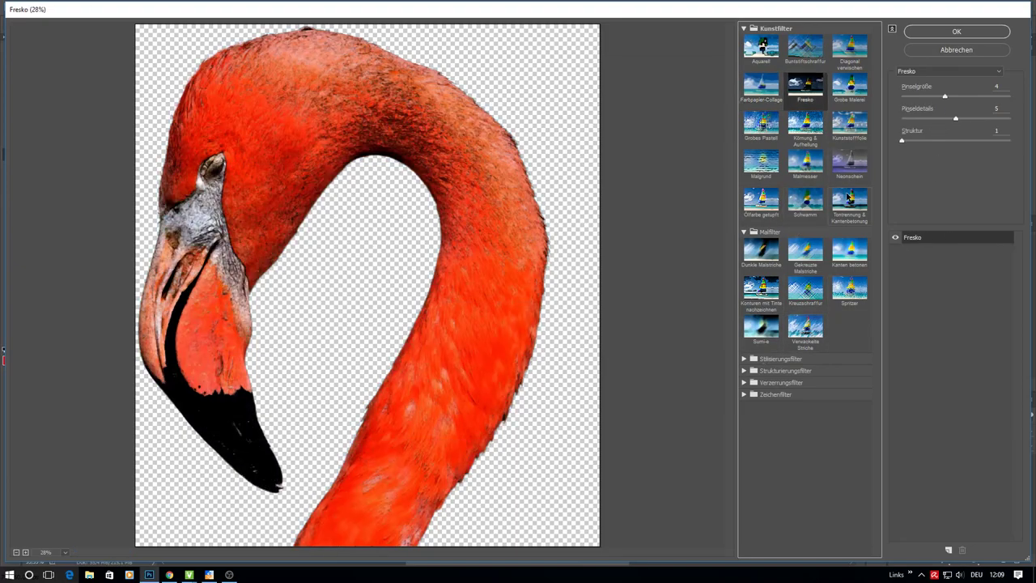
click(849, 200)
click(805, 83)
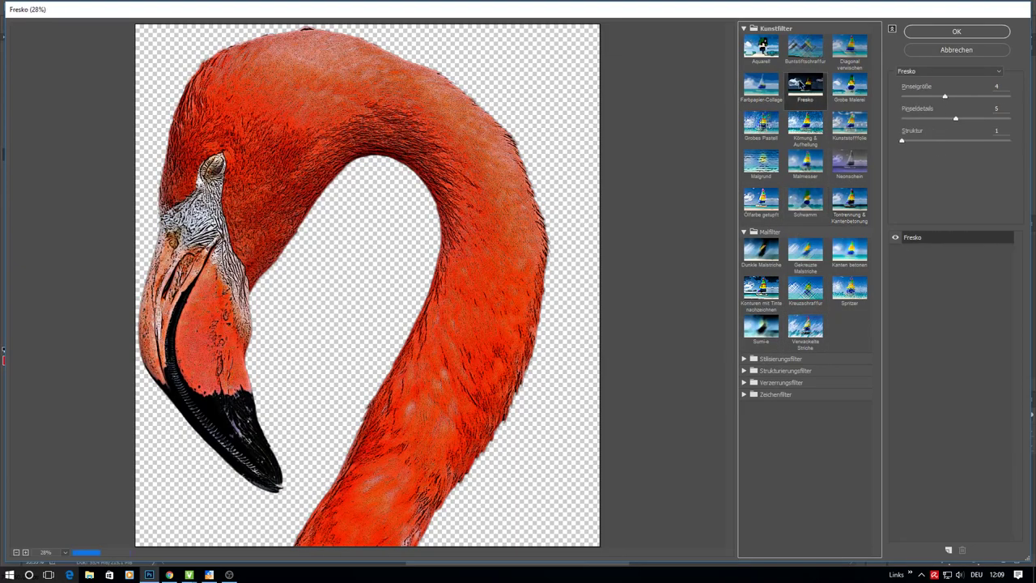
Apply Fresko with brush size 2, brush detail 9 and texture 3
mouse_move(944, 96)
mouse_down()
mouse_move(923, 96)
mouse_move(995, 119)
mouse_up()
click(957, 119)
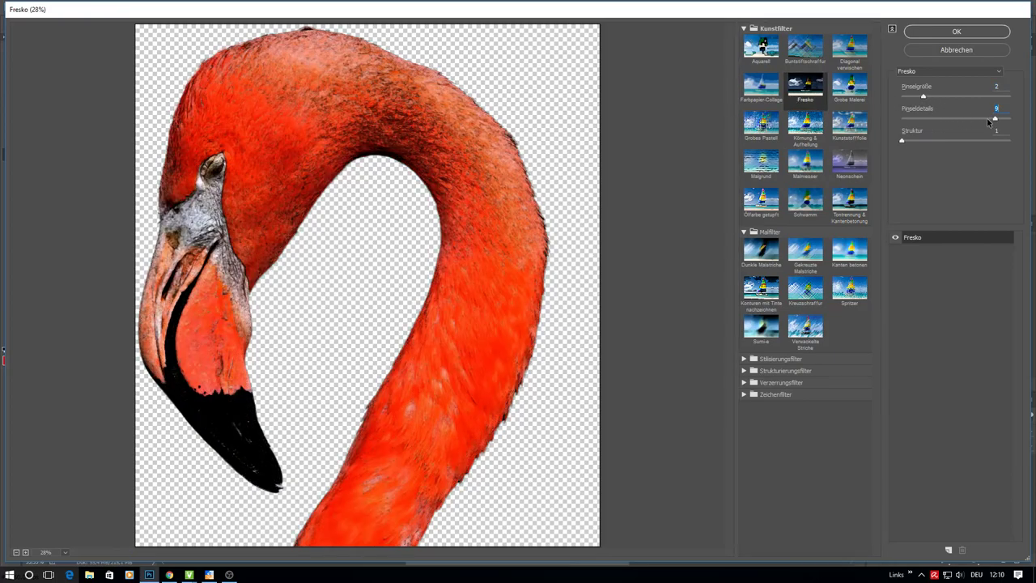
drag(903, 140, 989, 140)
click(960, 32)
Undo a stray red dot painted on the image and reselect the holes layer mask
scroll(459, 245, up, 3)
scroll(388, 210, up, 1)
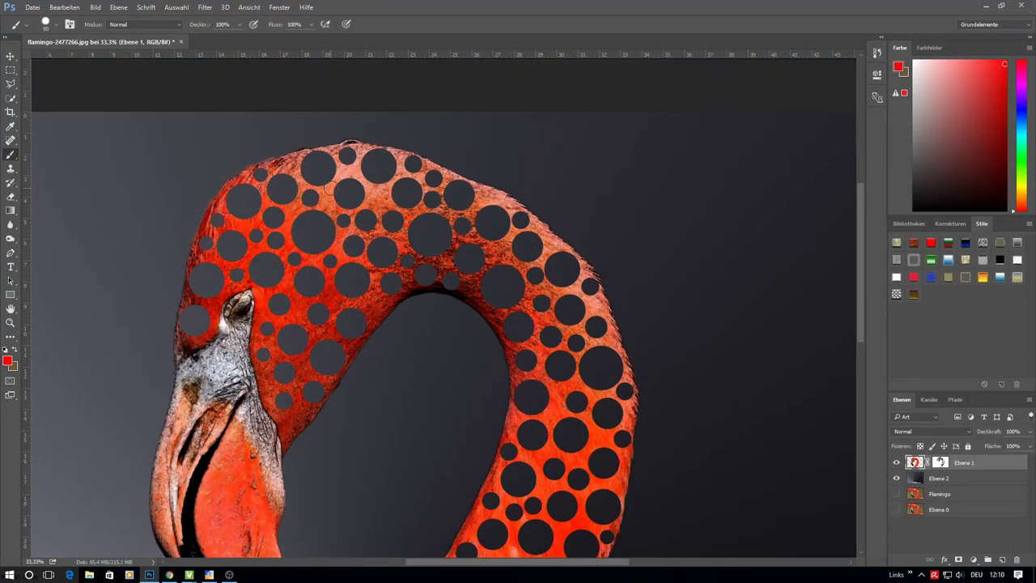
scroll(329, 187, up, 1)
scroll(347, 169, up, 1)
scroll(522, 196, up, 1)
scroll(566, 173, up, 1)
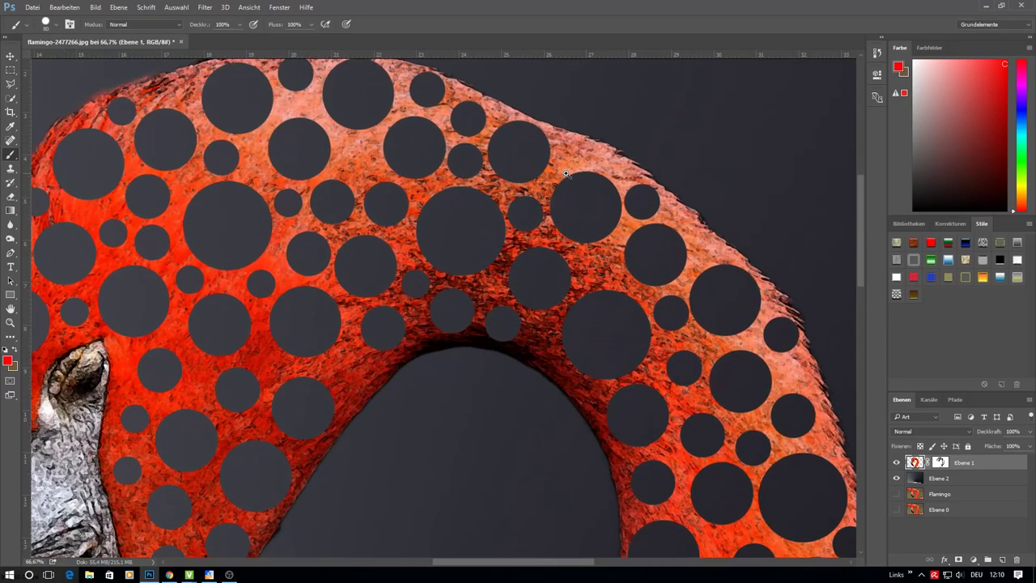
click(571, 152)
click(64, 7)
click(81, 16)
click(939, 462)
Cut holes at the neck top and along the neck's outer edge
click(575, 152)
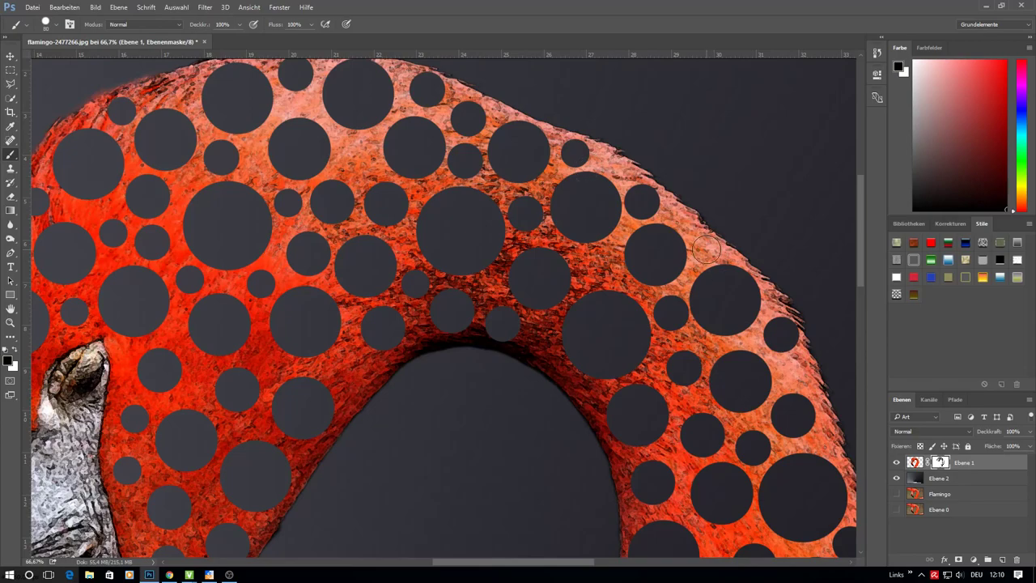
click(707, 249)
click(594, 266)
click(540, 348)
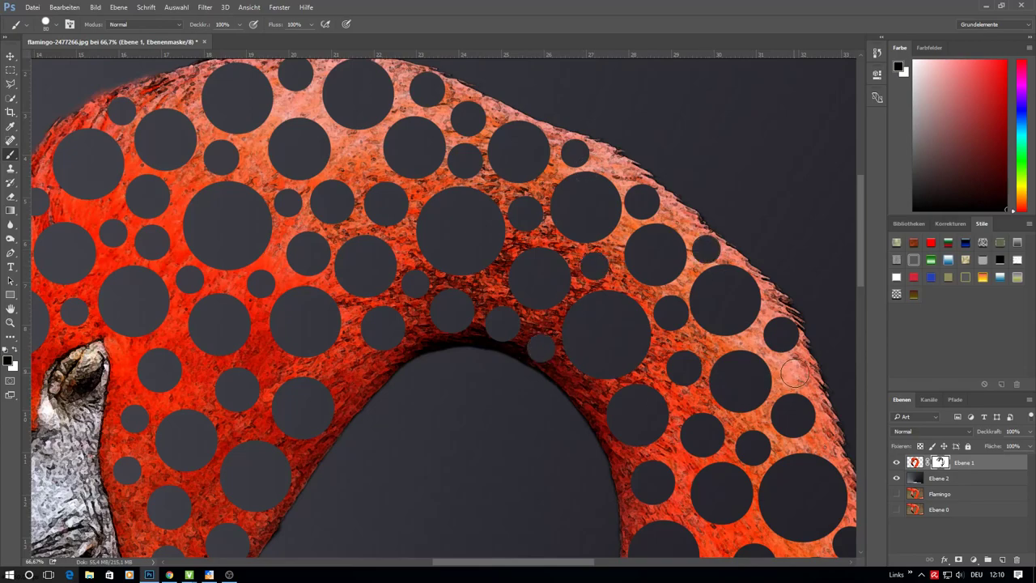
scroll(795, 372, up, 2)
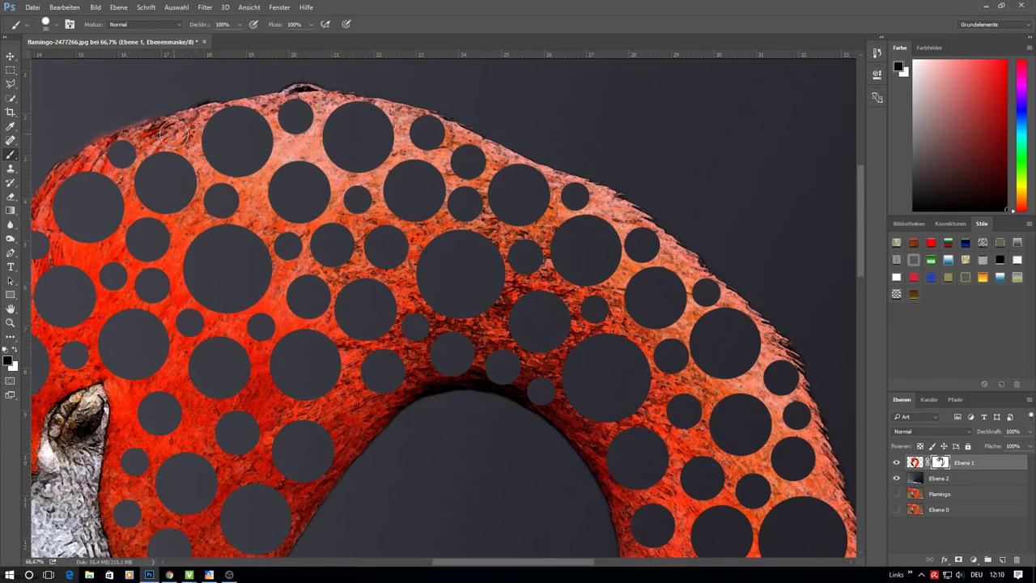
scroll(202, 186, down, 4)
scroll(242, 259, down, 4)
scroll(291, 337, down, 4)
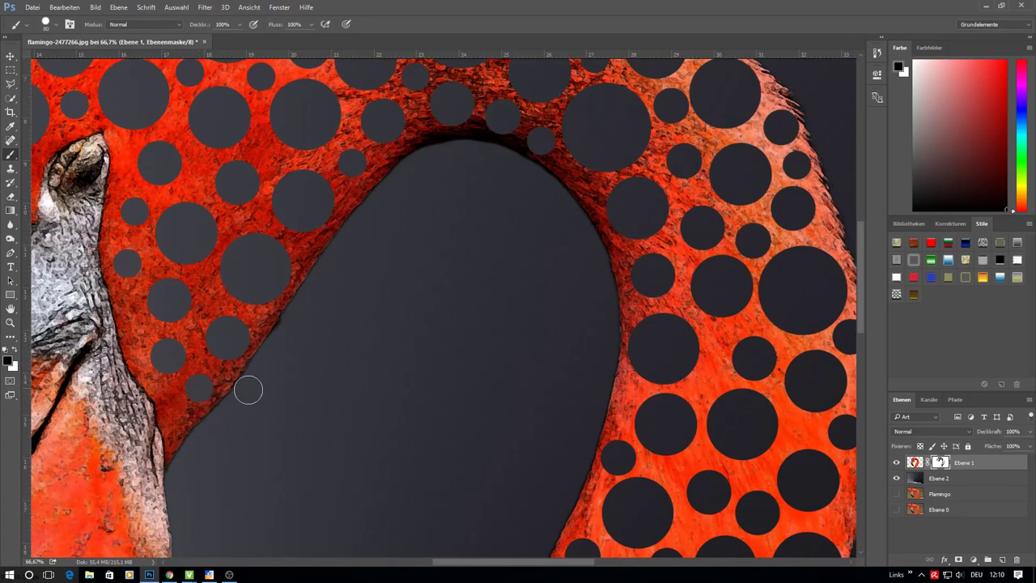
scroll(249, 390, down, 6)
click(717, 200)
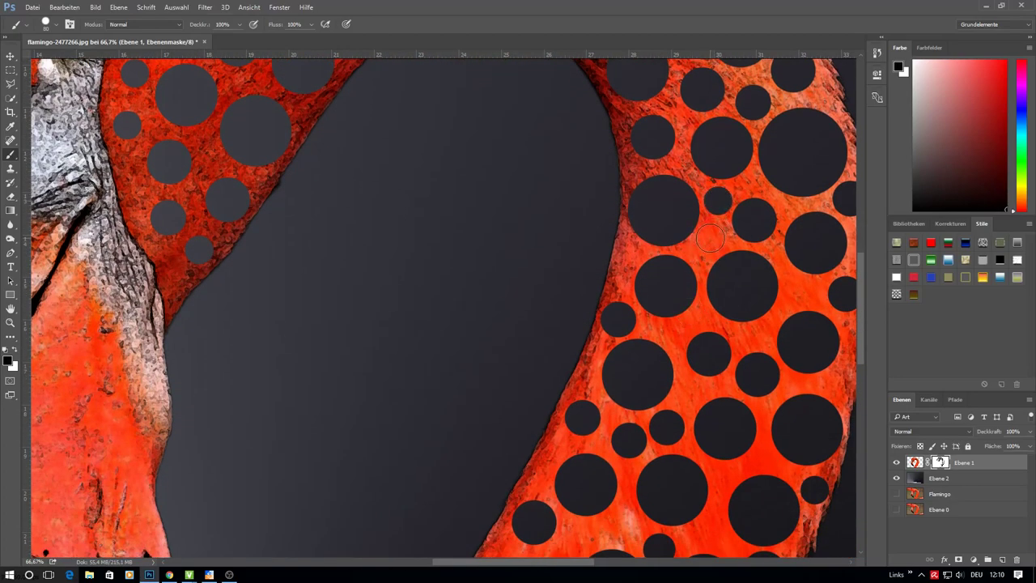
Add three small holes across the lower neck
scroll(709, 236, down, 3)
scroll(716, 324, down, 3)
scroll(719, 352, down, 2)
scroll(598, 350, down, 4)
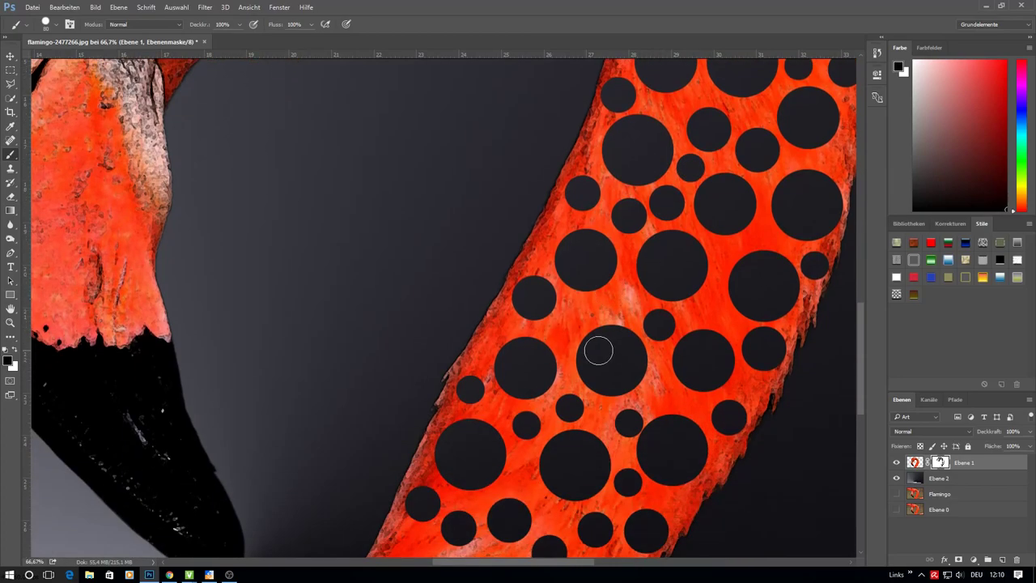
click(572, 319)
click(613, 307)
click(712, 309)
Punch more circular holes at the neck base and higher up, then fit the whole flamingo on screen
scroll(720, 287, up, 2)
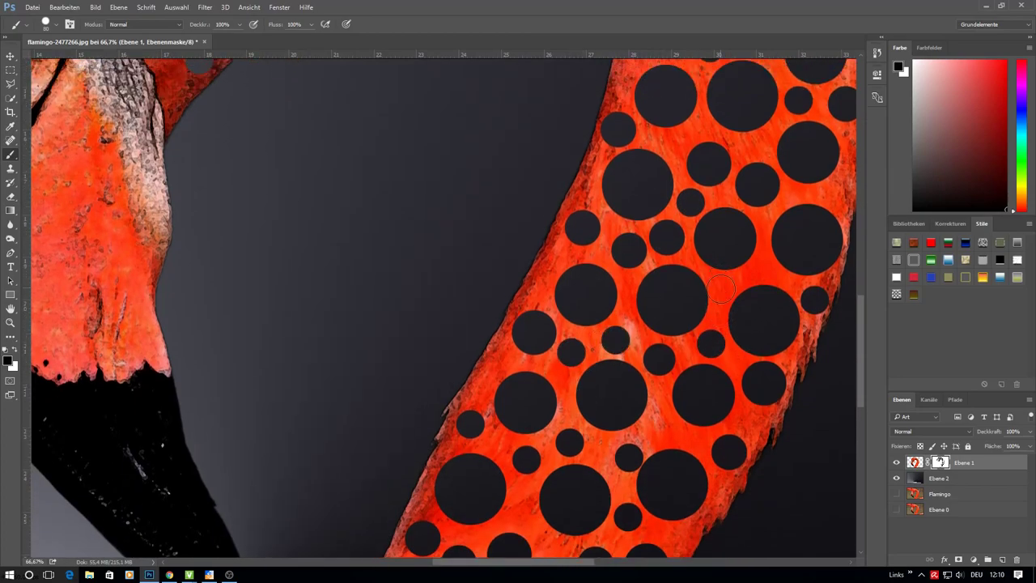
scroll(720, 288, down, 3)
scroll(728, 315, down, 3)
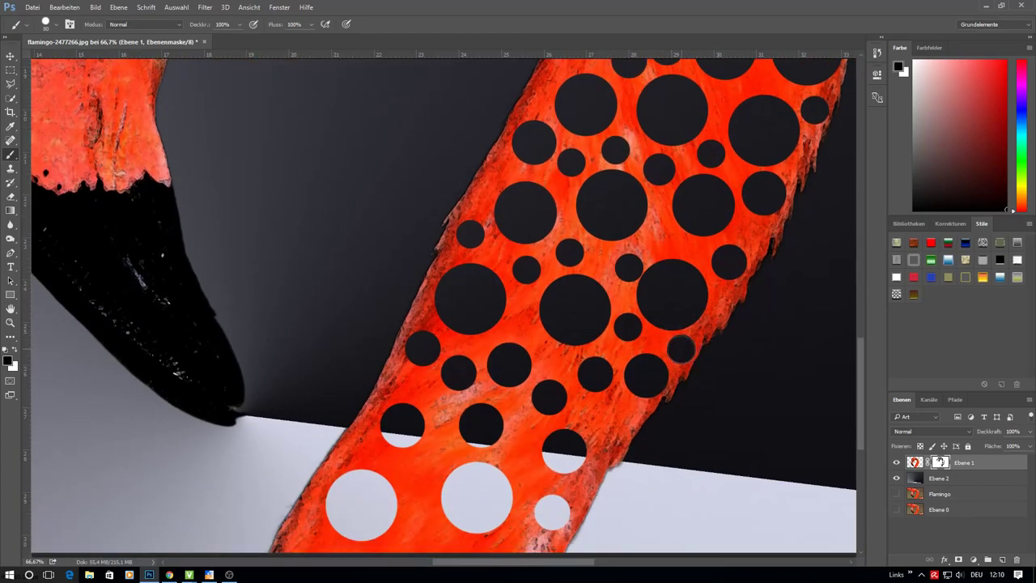
scroll(647, 350, down, 2)
scroll(566, 334, down, 2)
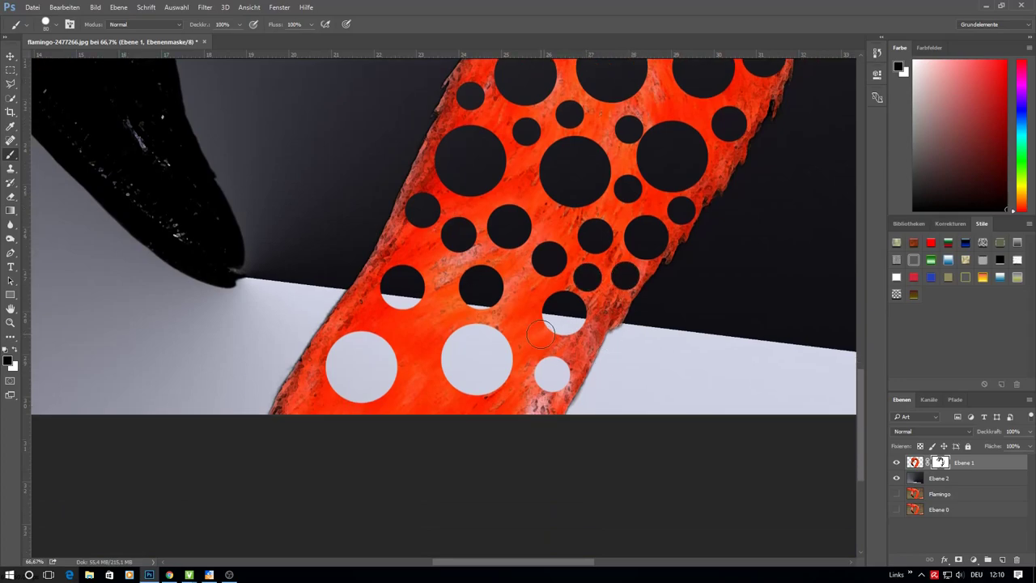
click(520, 318)
scroll(518, 319, down, 2)
click(421, 336)
click(418, 271)
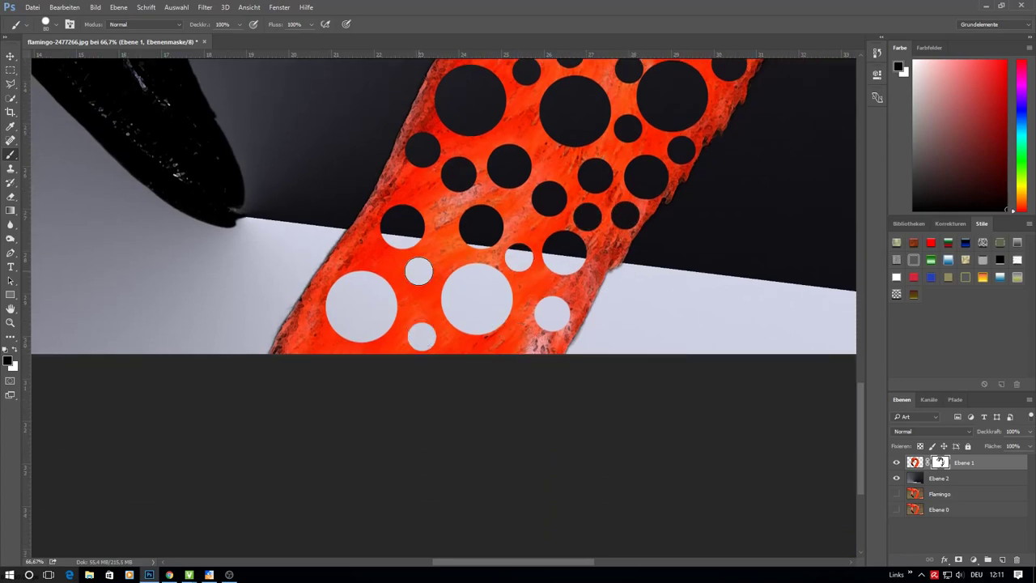
scroll(419, 271, up, 2)
click(523, 173)
scroll(523, 172, up, 2)
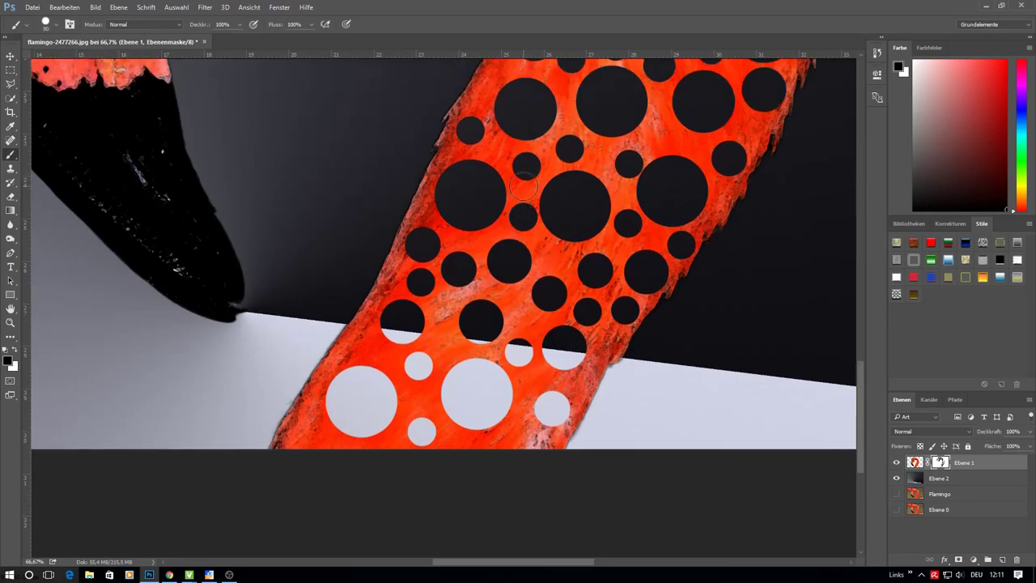
key(ctrl+0)
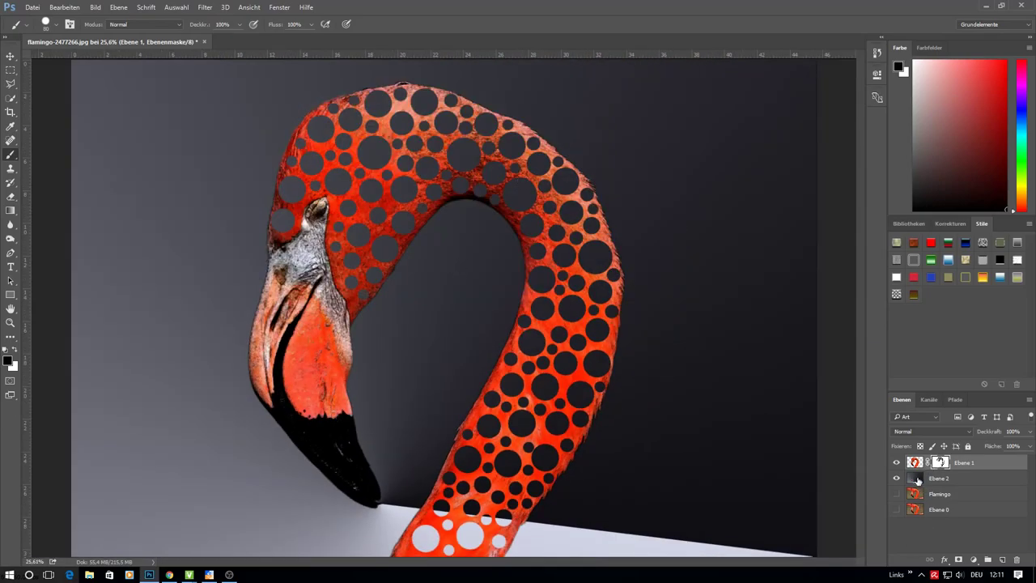
Fill background layer Ebene 2 with a blue preset gradient dragged diagonally across the canvas
click(917, 479)
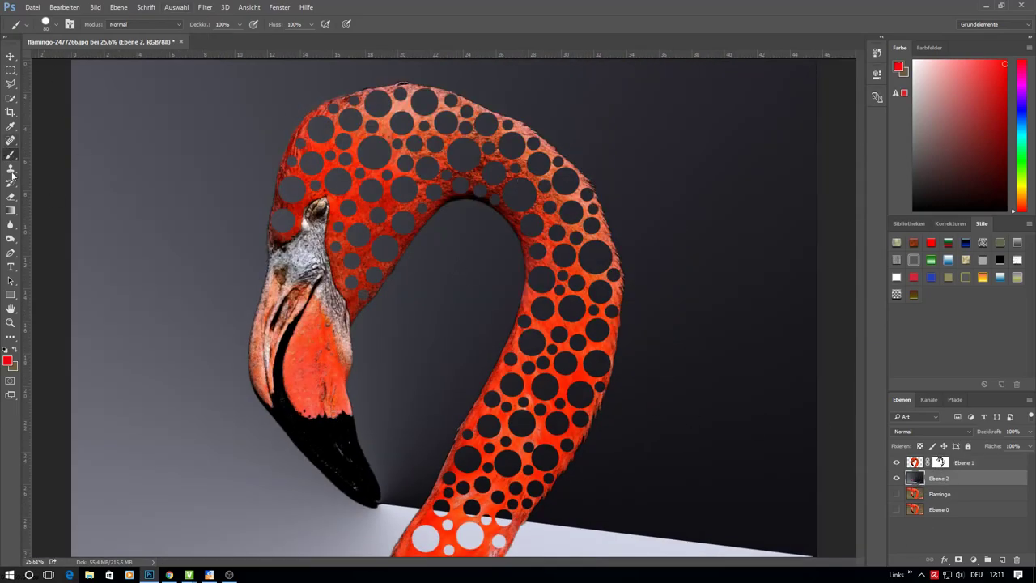
click(10, 210)
click(53, 24)
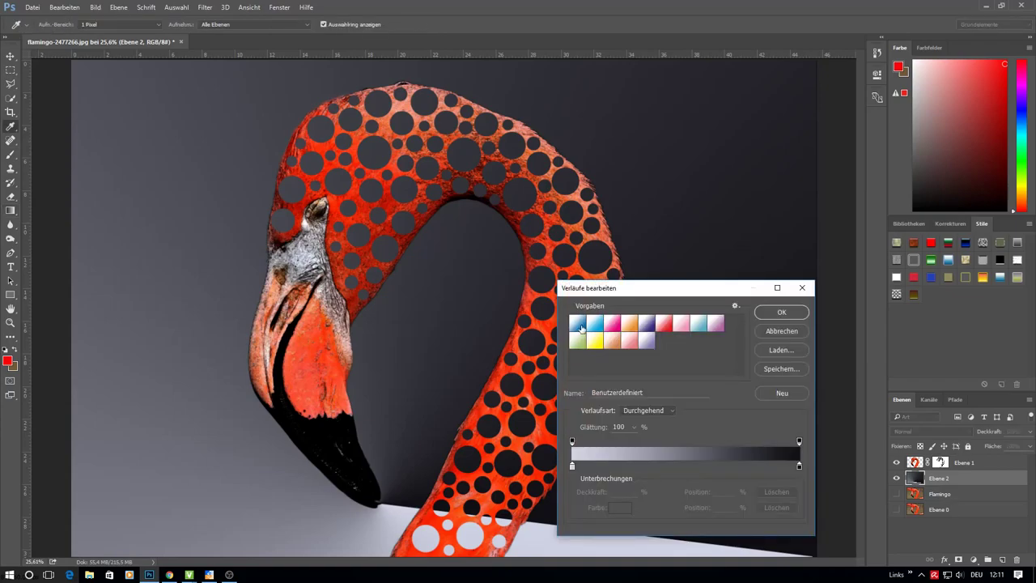
click(581, 328)
click(782, 312)
drag(56, 117, 724, 462)
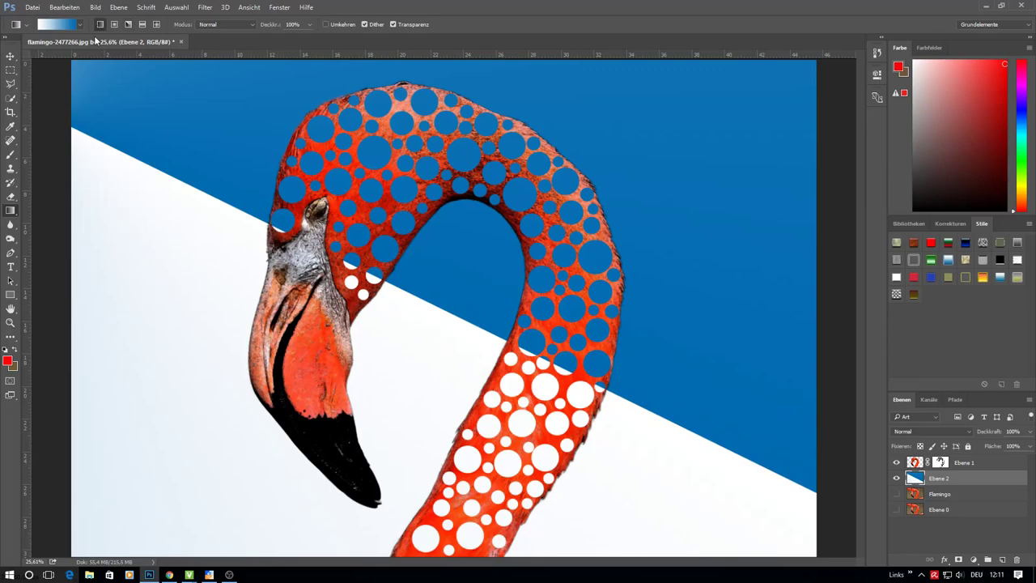
drag(48, 105, 760, 424)
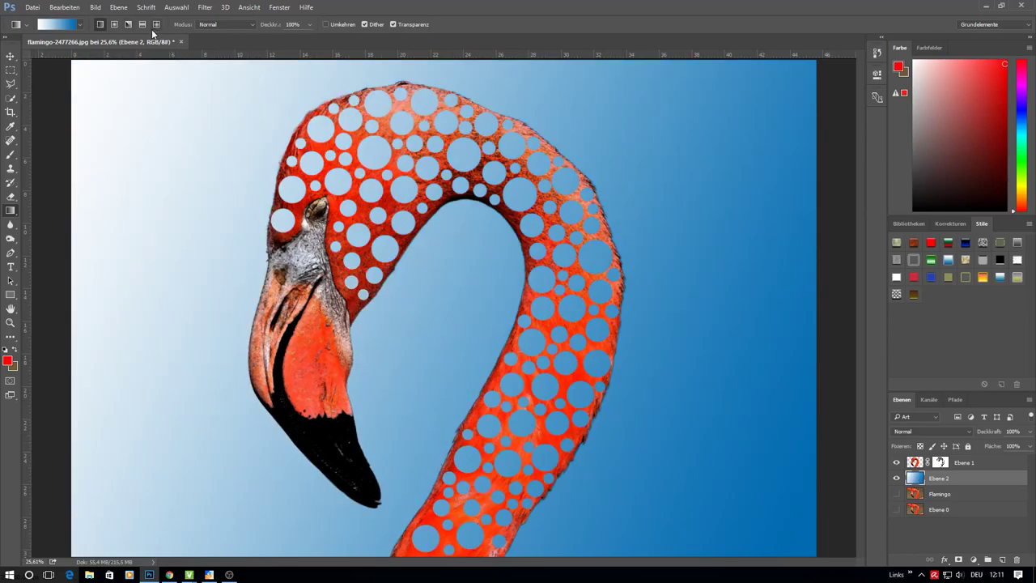
Change the gradient's start colour to dark and redraw it from top-left to bottom-right
click(60, 25)
click(572, 466)
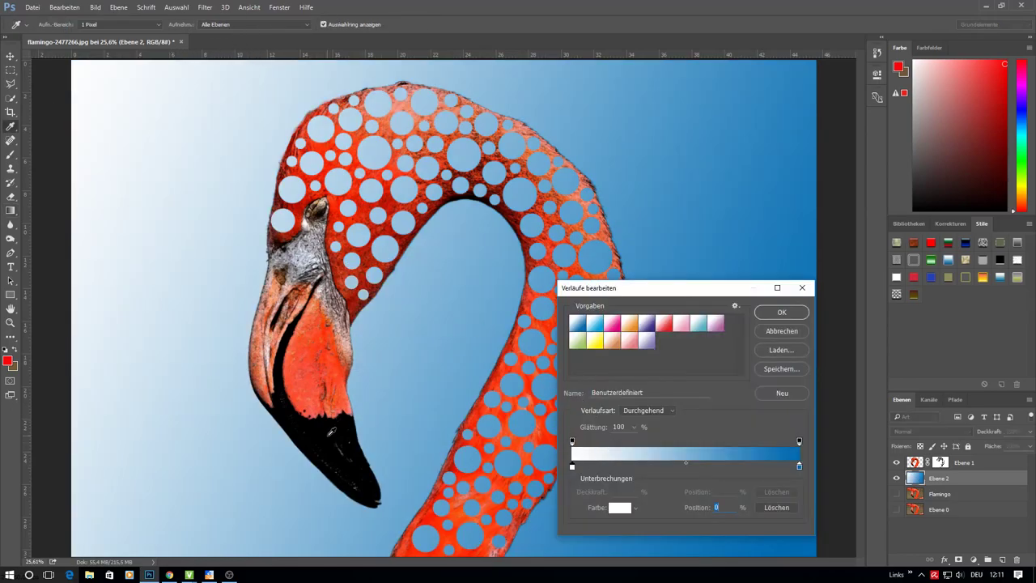
click(309, 274)
click(781, 311)
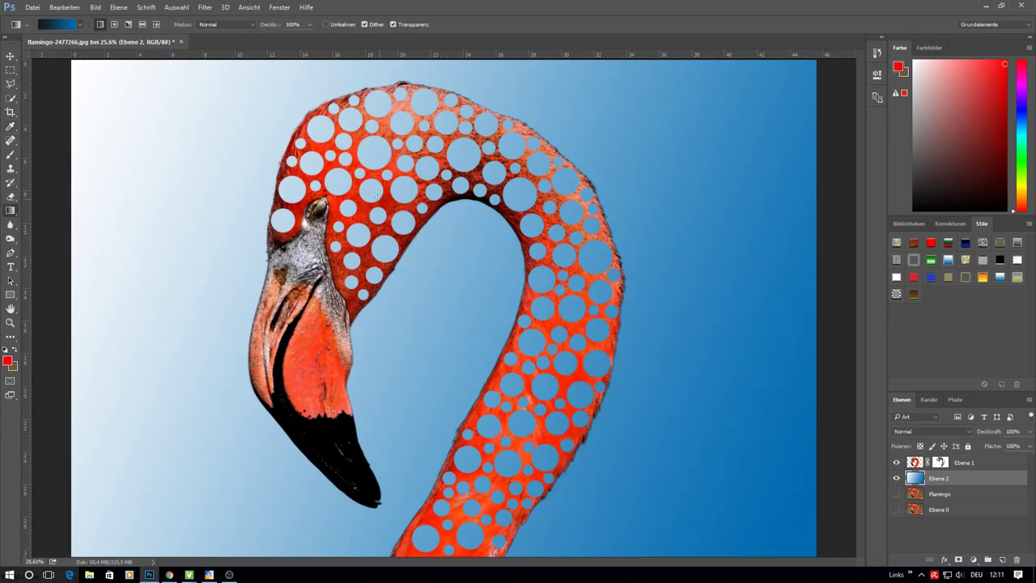
drag(54, 65, 775, 492)
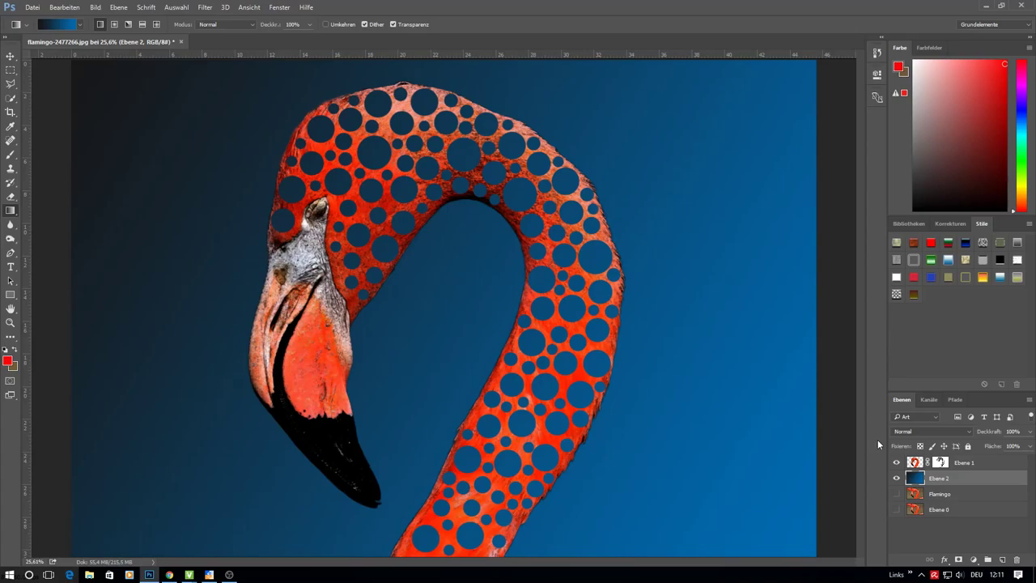
click(915, 463)
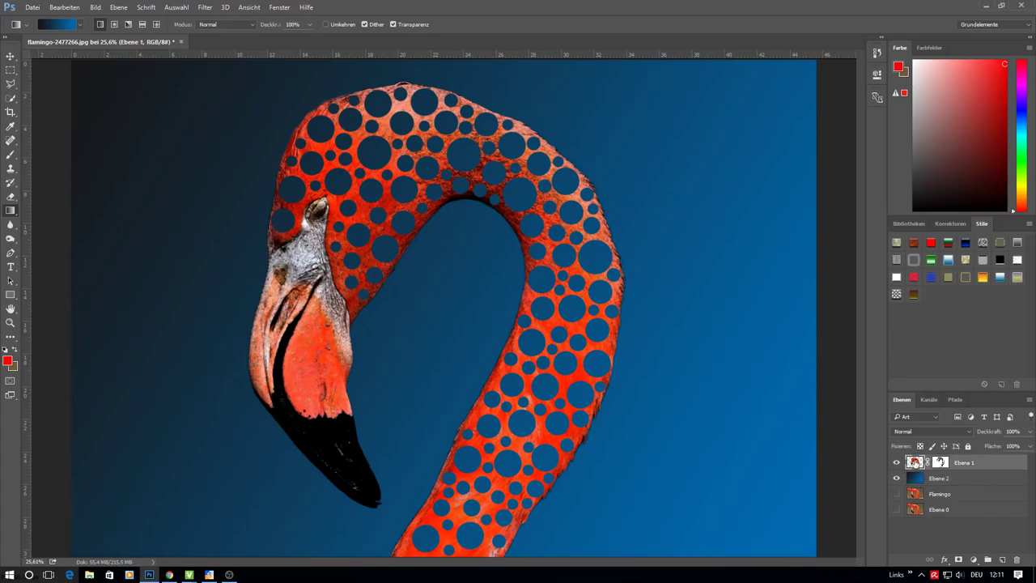
Add Bevel and Emboss, Stroke and Drop Shadow layer effects to Ebene 1
double_click(992, 464)
click(495, 153)
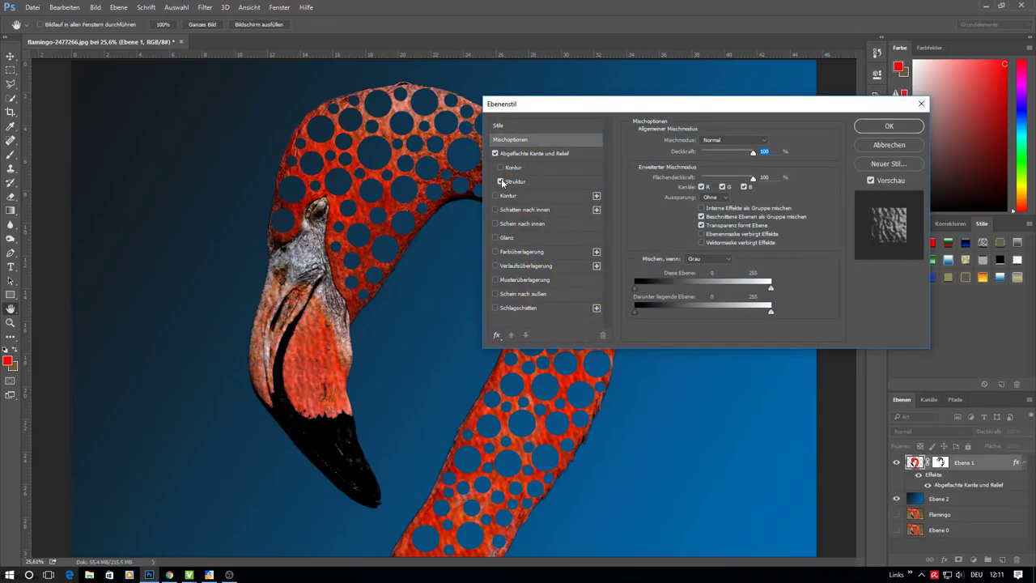
drag(612, 111, 733, 112)
click(620, 182)
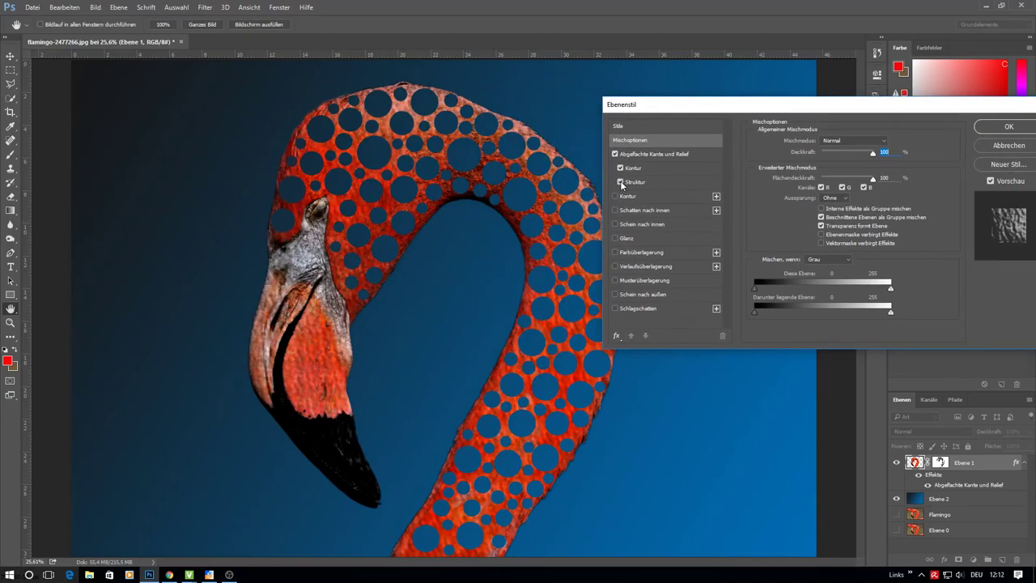
click(620, 182)
click(615, 196)
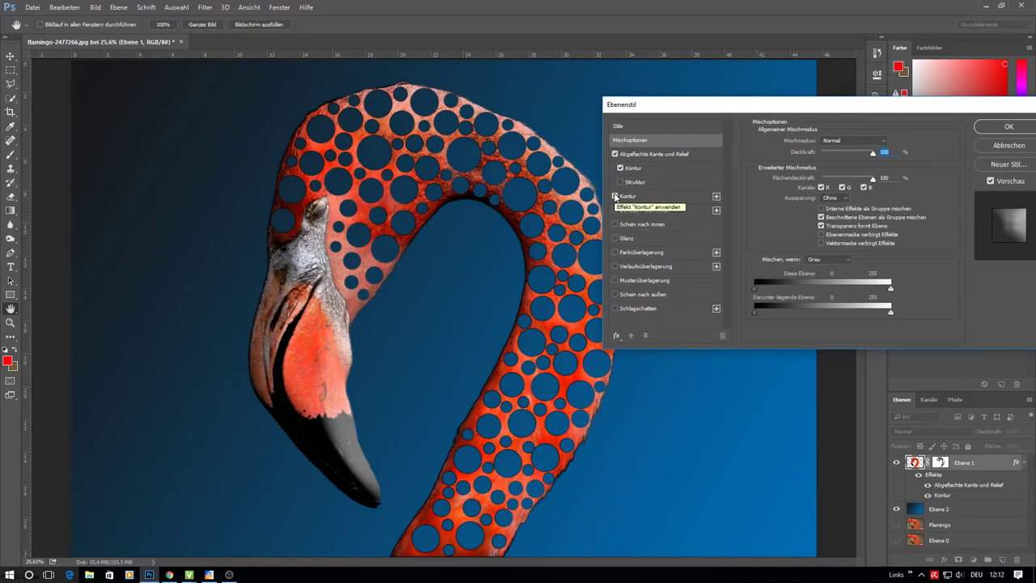
click(615, 309)
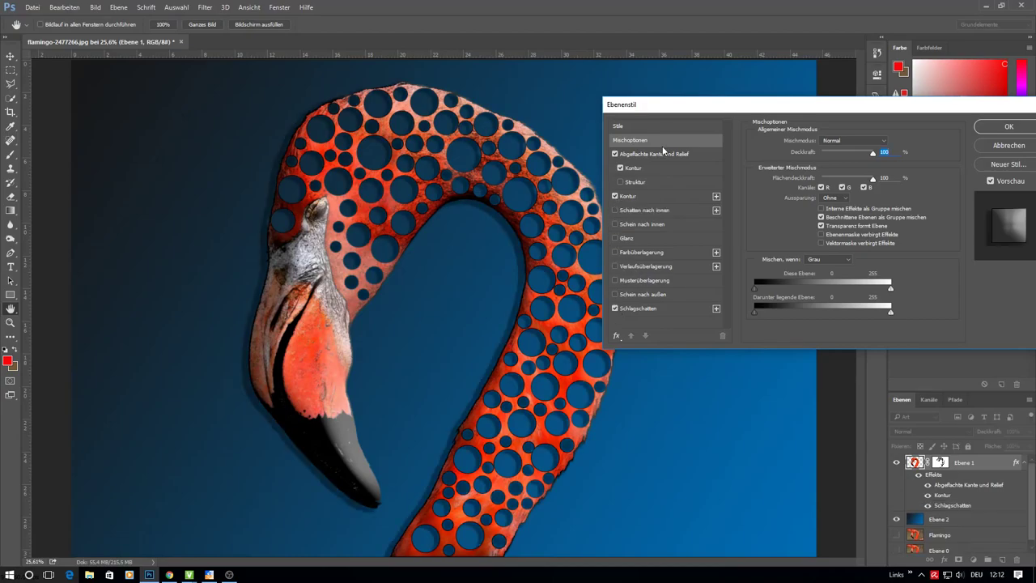
Preview Inner Shadow, Inner Glow, Satin and Gradient Overlay, removing each again and keeping the stroke
click(615, 209)
click(615, 209)
click(615, 224)
click(615, 224)
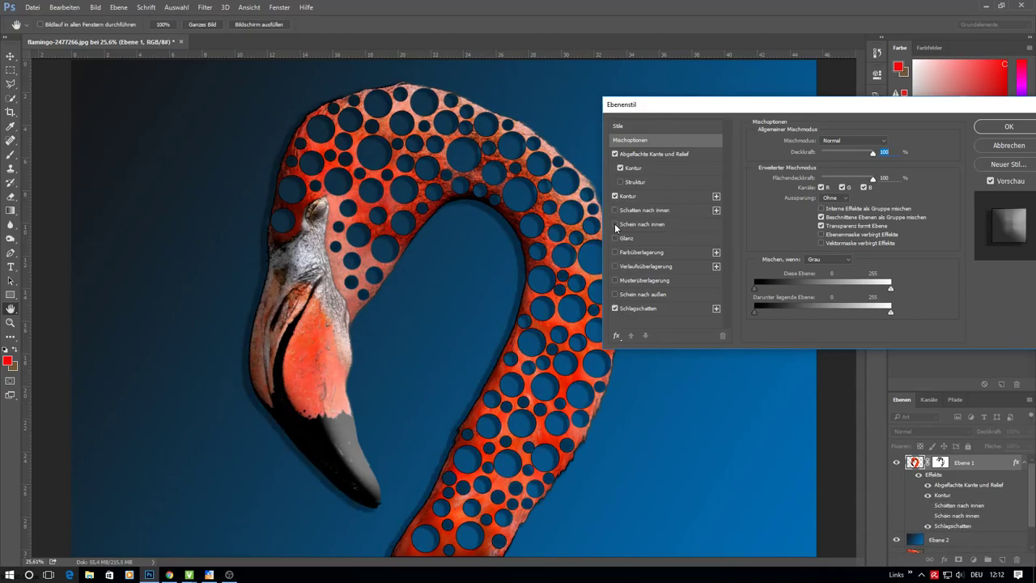
click(615, 238)
click(616, 237)
click(615, 196)
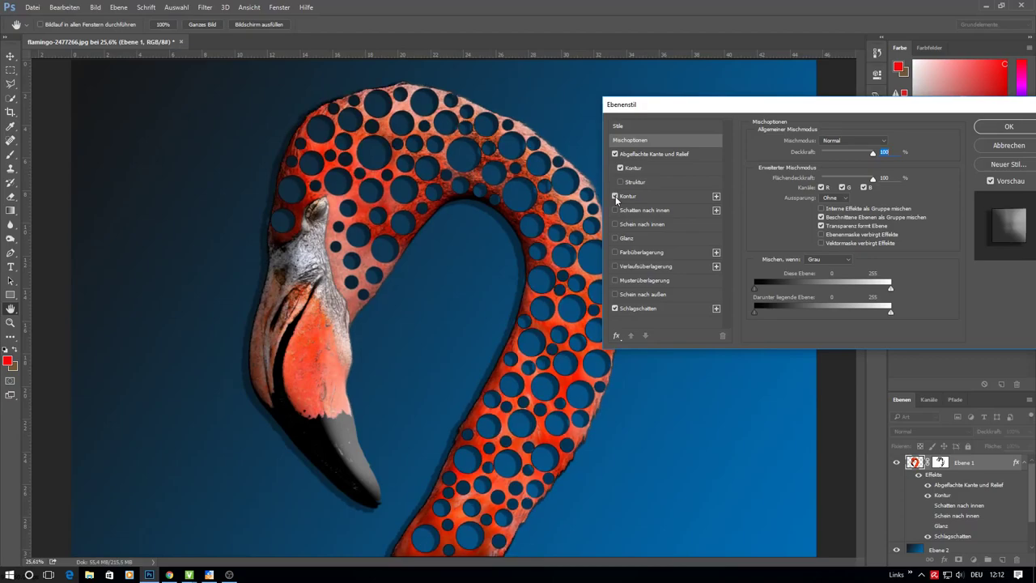
click(615, 195)
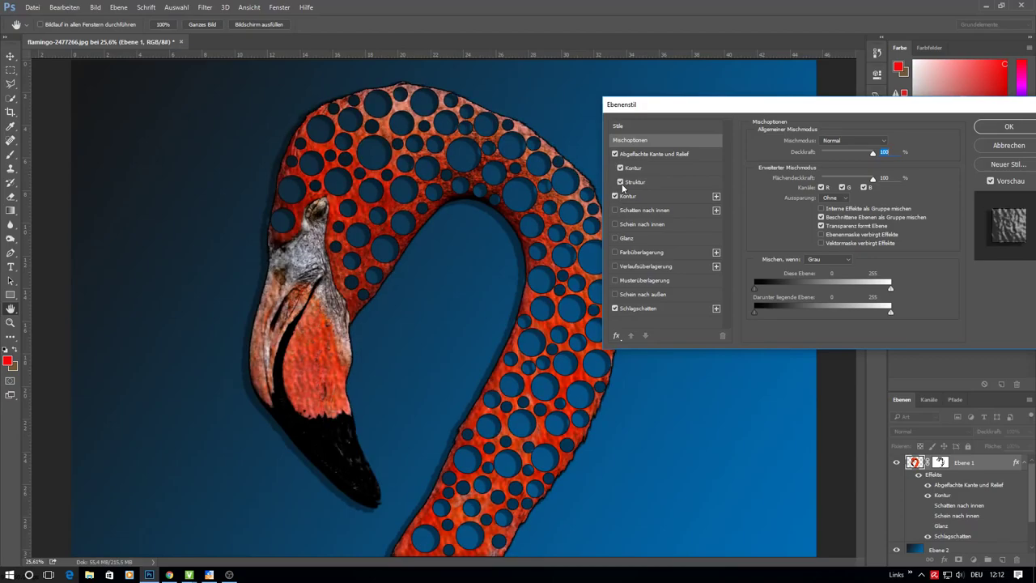
click(615, 196)
click(615, 266)
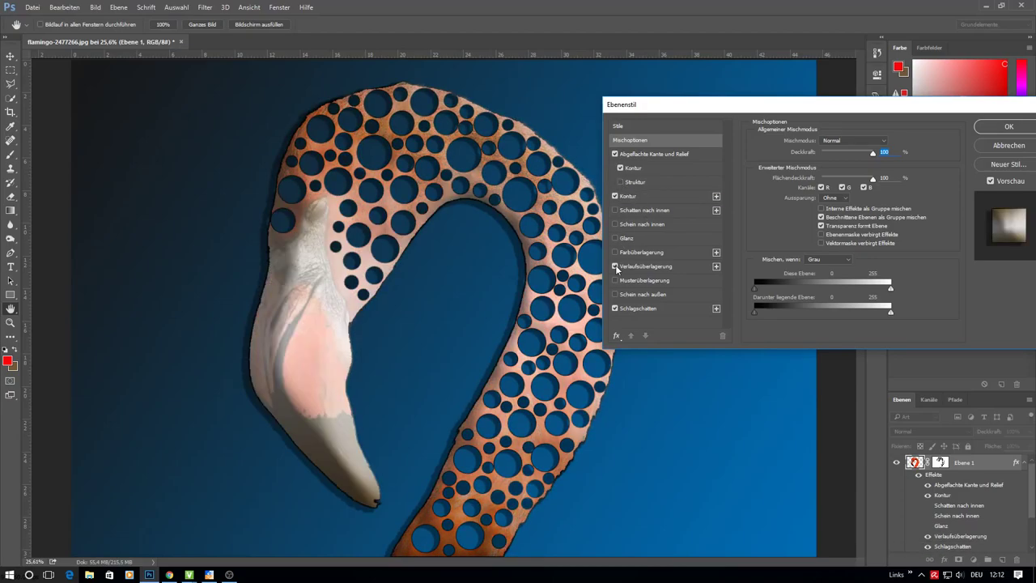
click(615, 265)
Set the drop shadow to 129° angle, 52% opacity, 50 px distance and 51 px size
click(1011, 128)
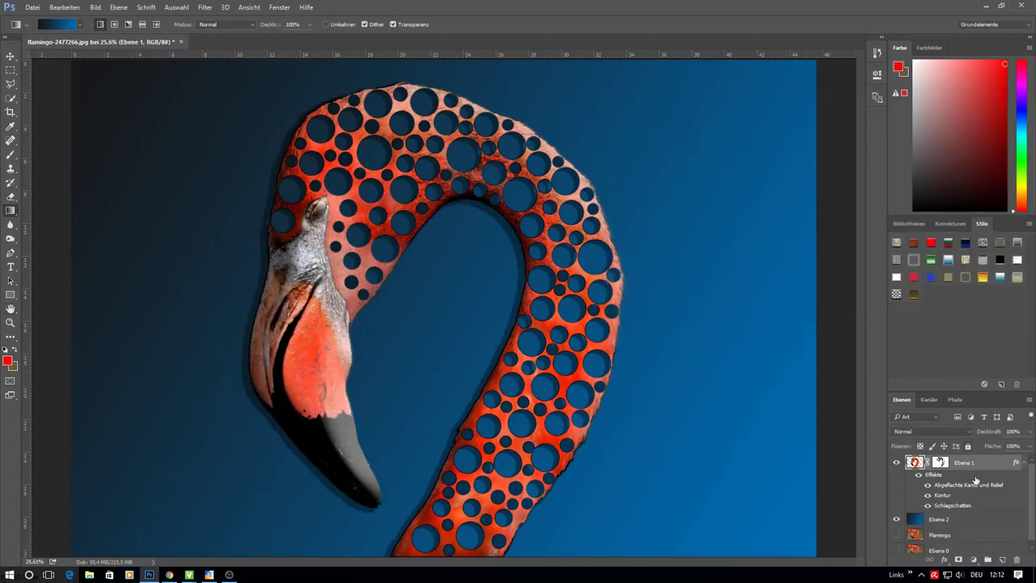
double_click(992, 510)
drag(583, 105, 863, 281)
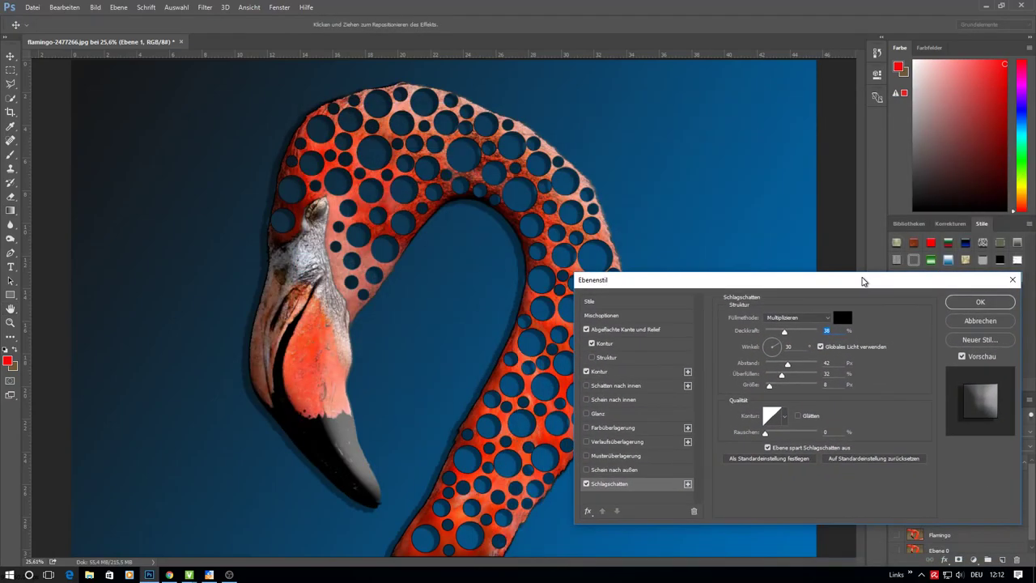
drag(778, 346, 765, 340)
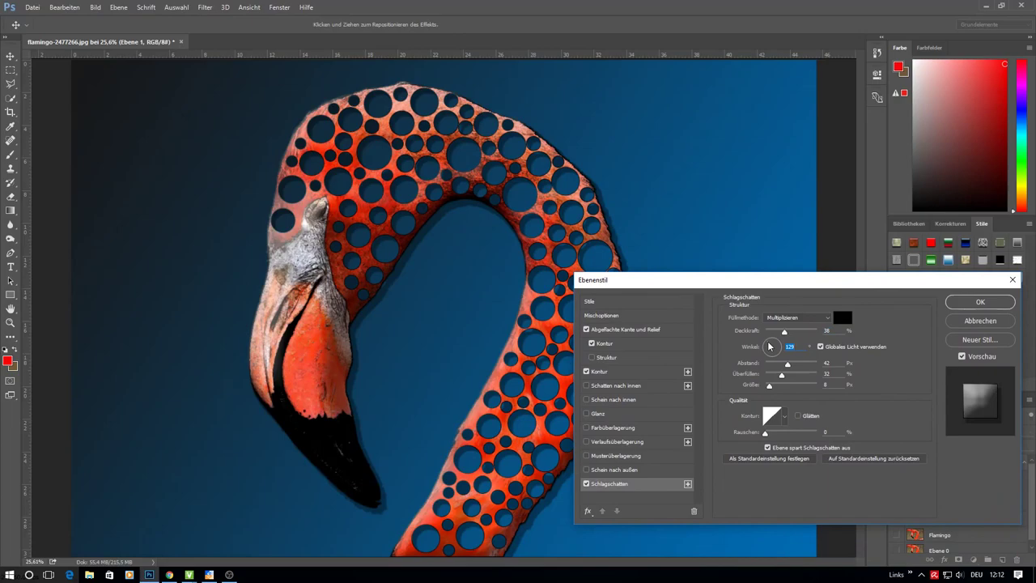
mouse_move(758, 283)
mouse_down()
mouse_move(823, 266)
mouse_move(800, 284)
mouse_up()
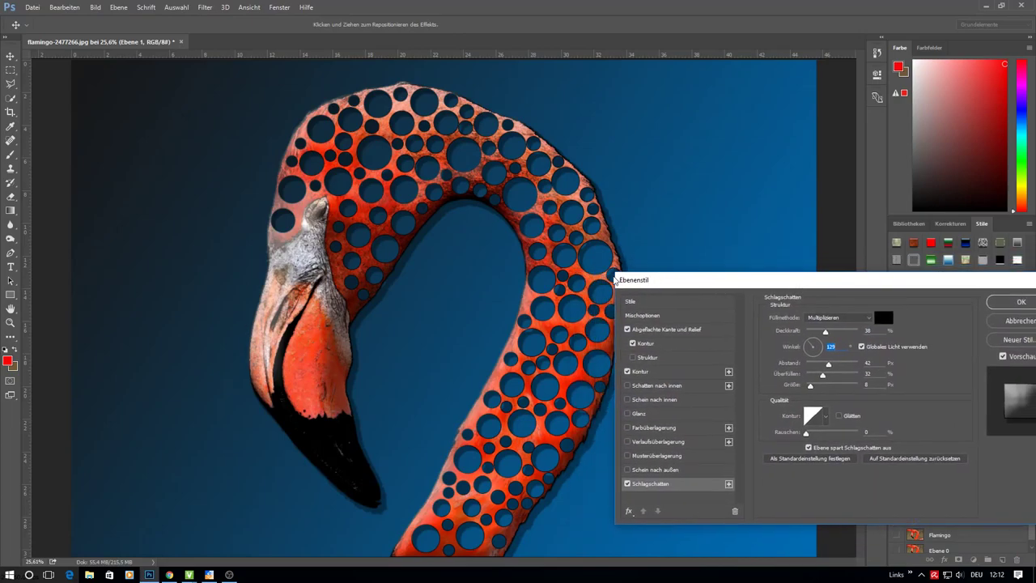
drag(722, 280, 636, 319)
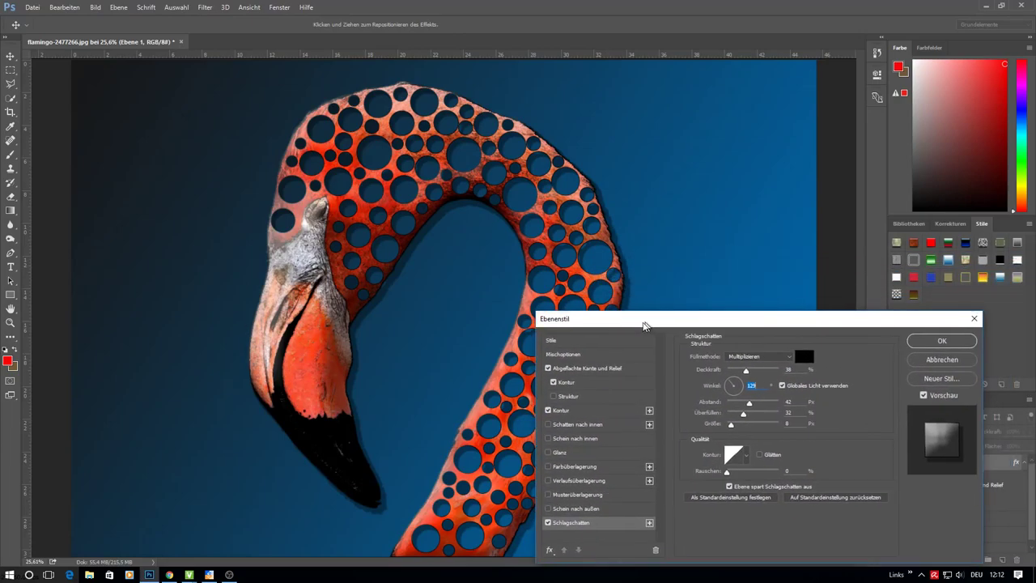
drag(739, 374, 745, 373)
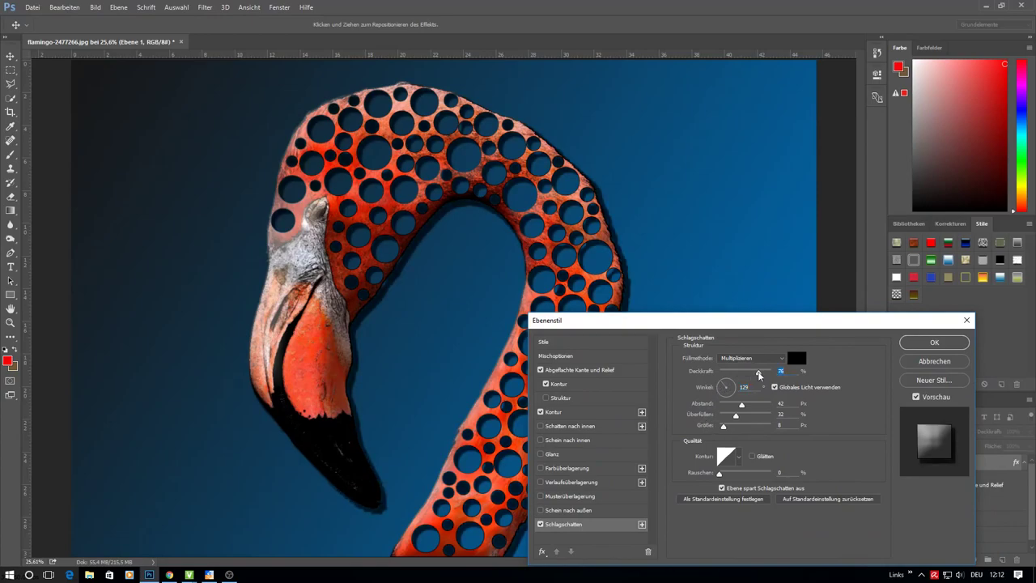
mouse_move(724, 427)
mouse_down()
mouse_move(738, 427)
mouse_move(731, 415)
mouse_up()
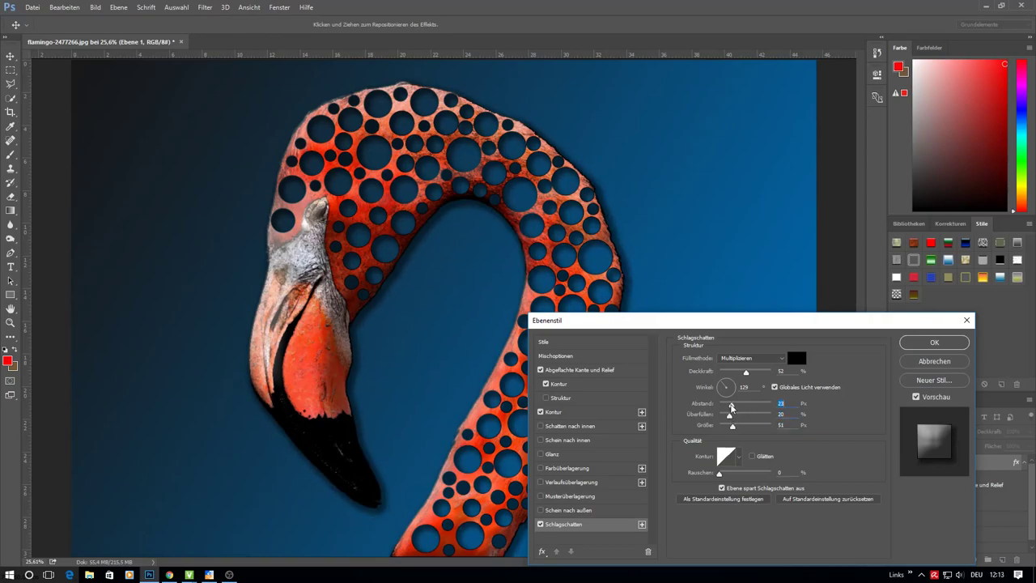
mouse_move(742, 404)
mouse_down()
mouse_move(755, 407)
mouse_move(719, 381)
mouse_up()
drag(626, 320, 648, 281)
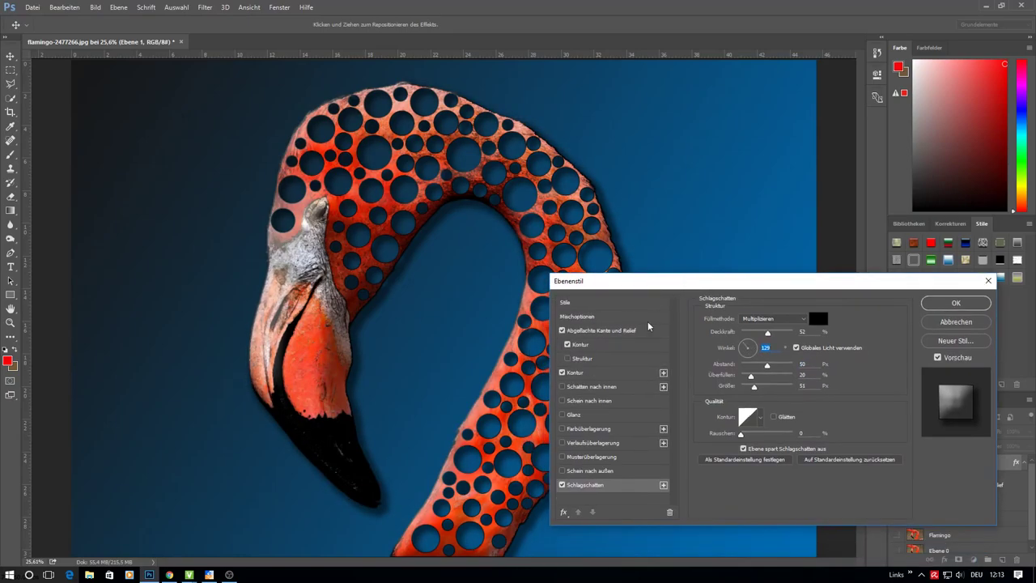
Try a texture on the bevel, remove it, and confirm the layer style
click(567, 358)
drag(653, 283, 613, 272)
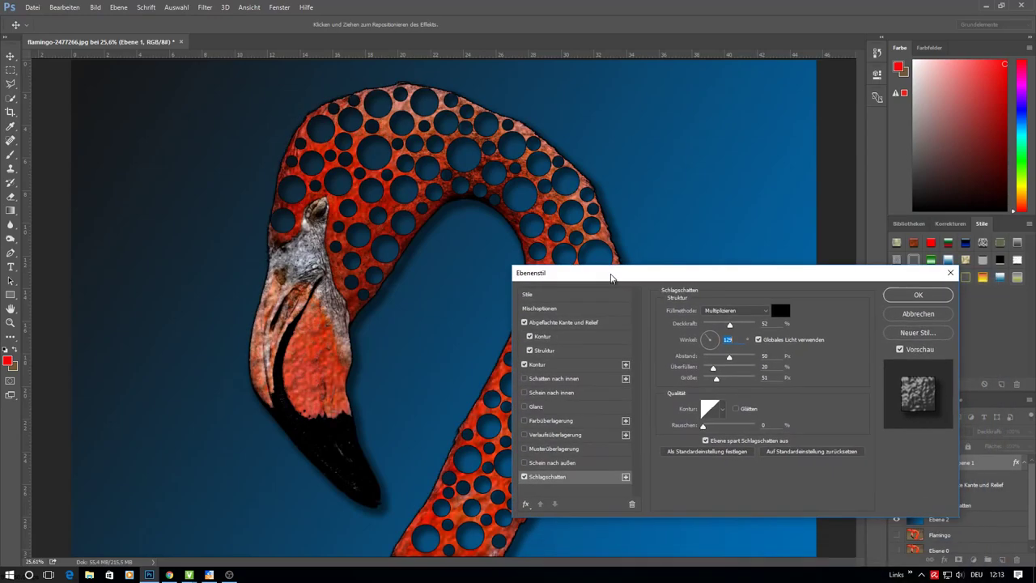
click(529, 349)
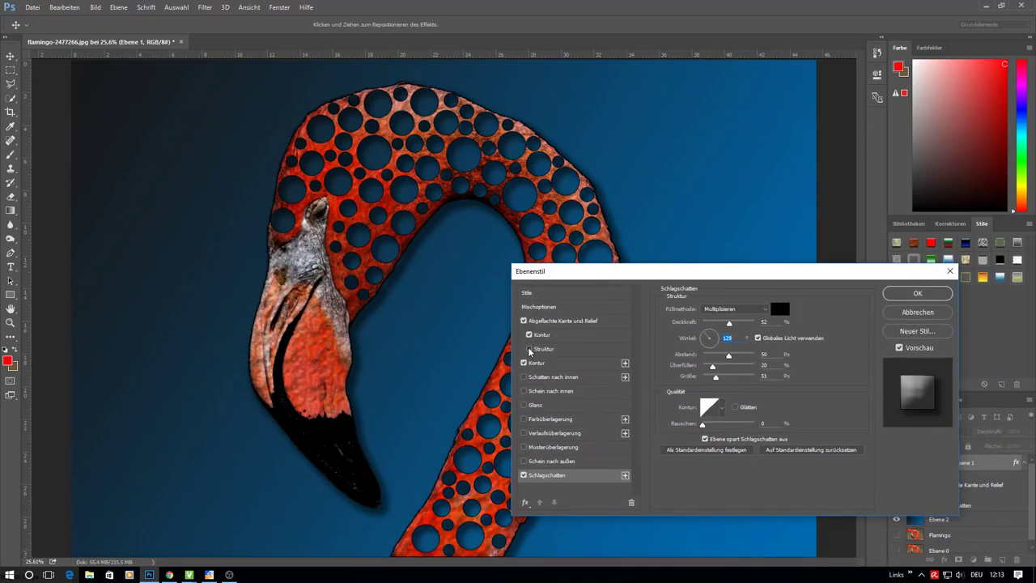
click(909, 296)
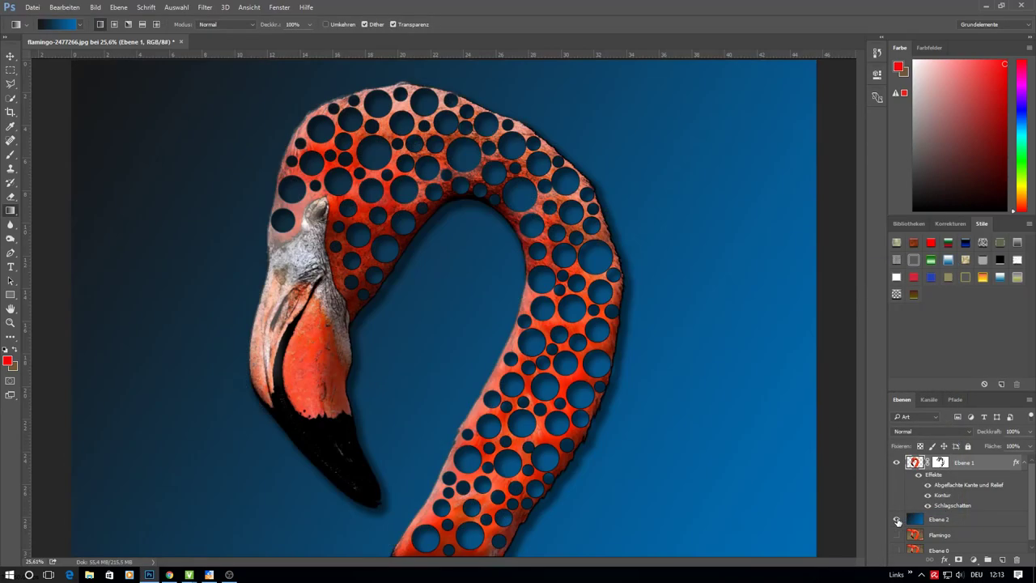
Use Liquify with a smaller Forward Warp brush to round the head top and nudge the beak edges
click(207, 8)
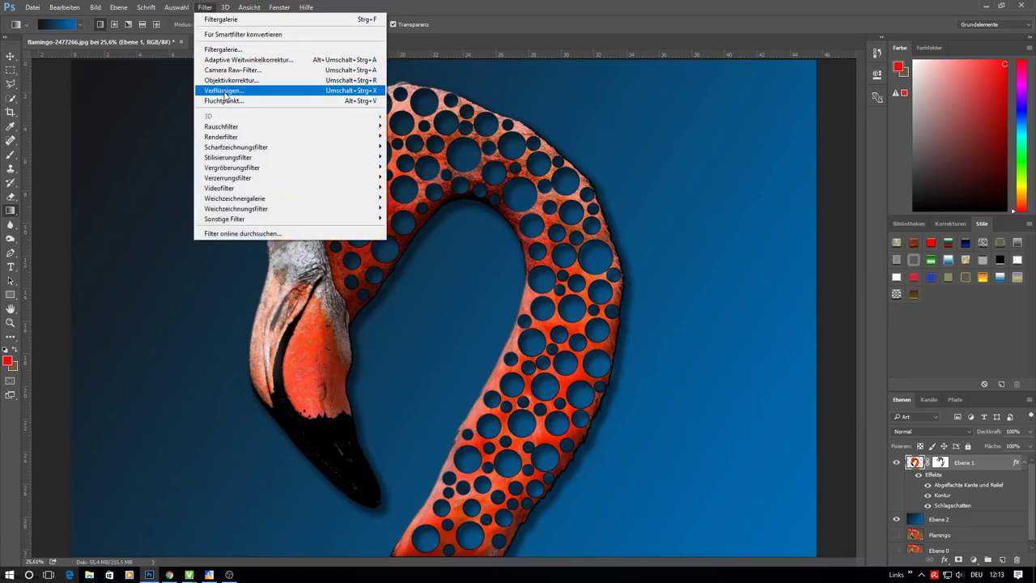
click(225, 90)
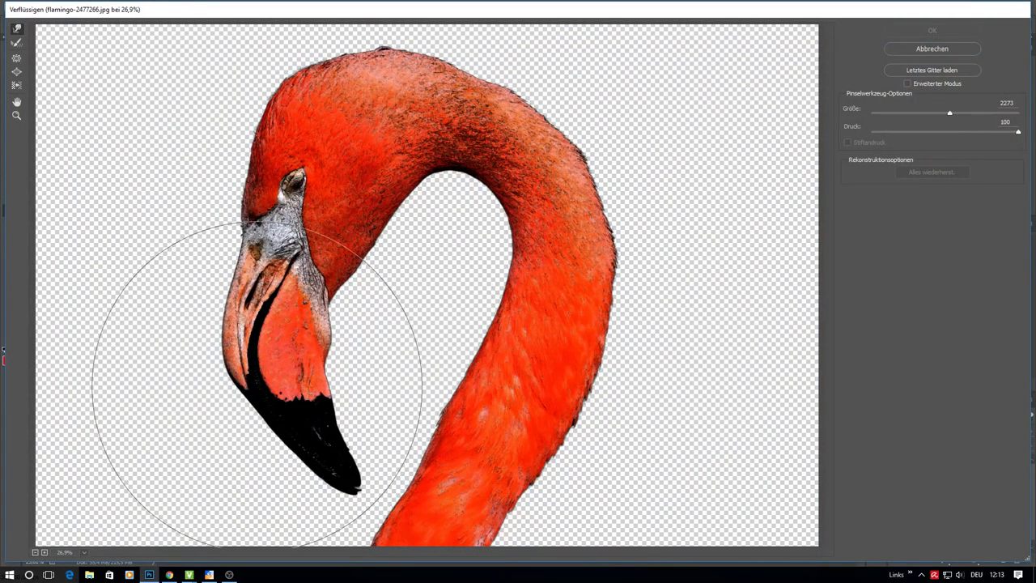
drag(258, 383, 248, 381)
drag(949, 113, 937, 113)
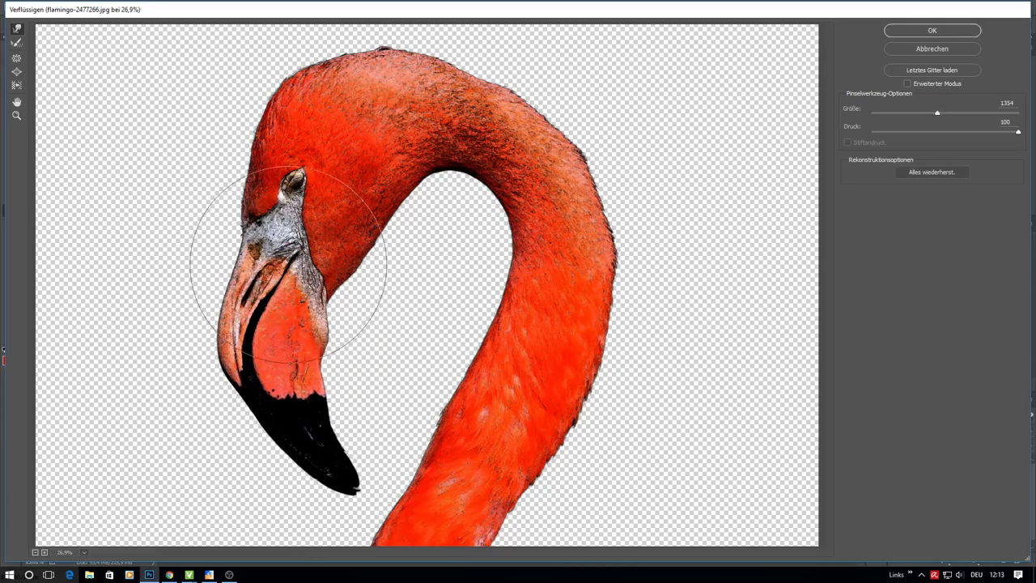
mouse_move(228, 228)
mouse_down()
mouse_move(243, 92)
mouse_move(231, 93)
mouse_move(300, 104)
mouse_move(267, 177)
mouse_up()
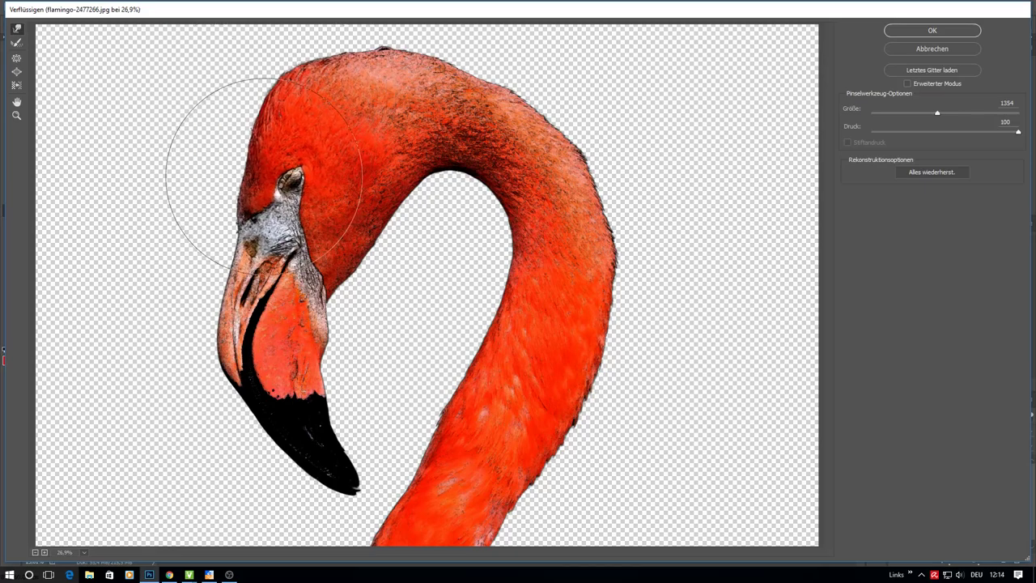
mouse_move(231, 323)
mouse_down()
mouse_move(232, 300)
mouse_move(240, 357)
mouse_up()
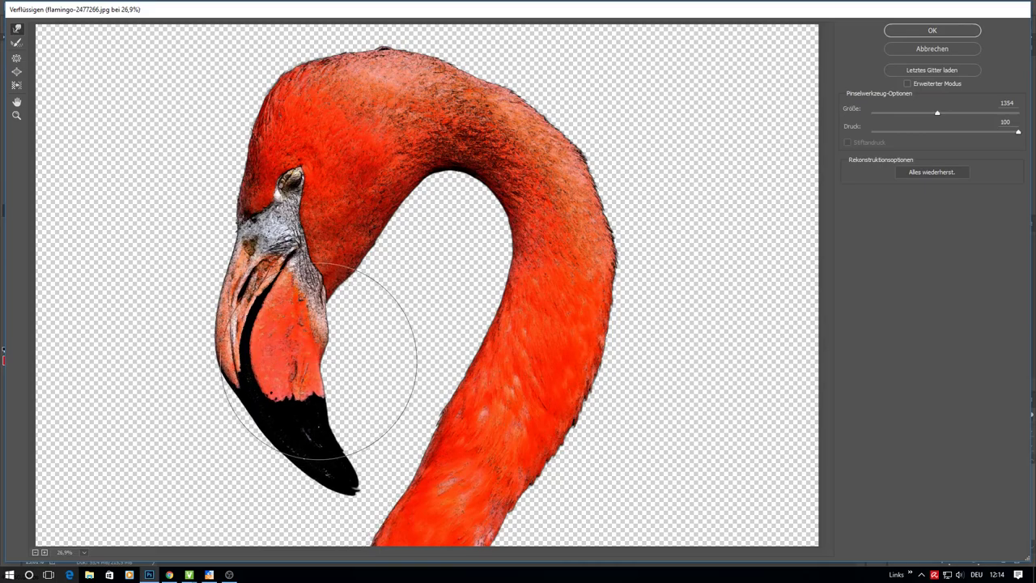
drag(359, 335, 370, 348)
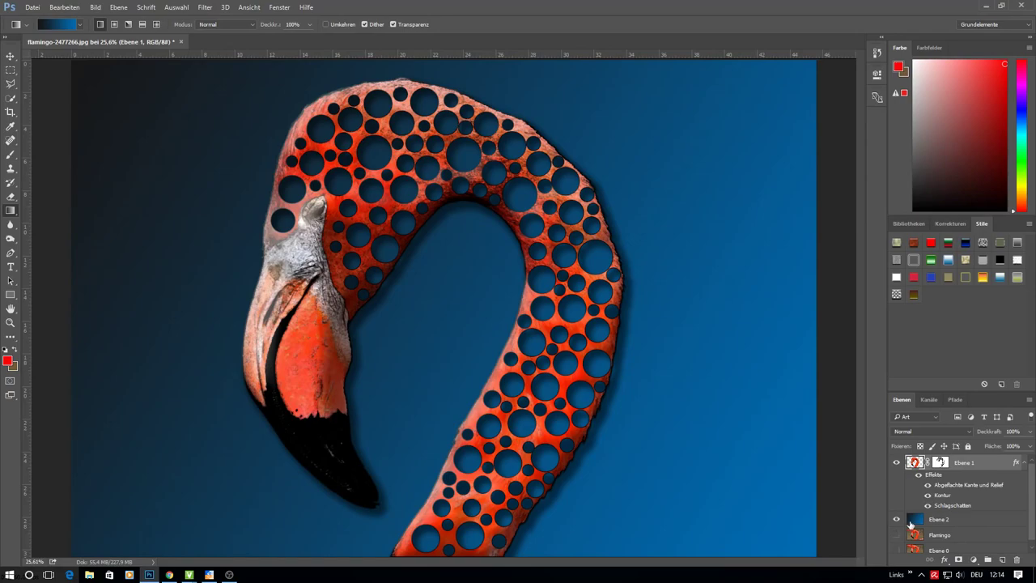
Add a new layer above Ebene 2 and set up the Brush tool with white foreground colour
click(941, 463)
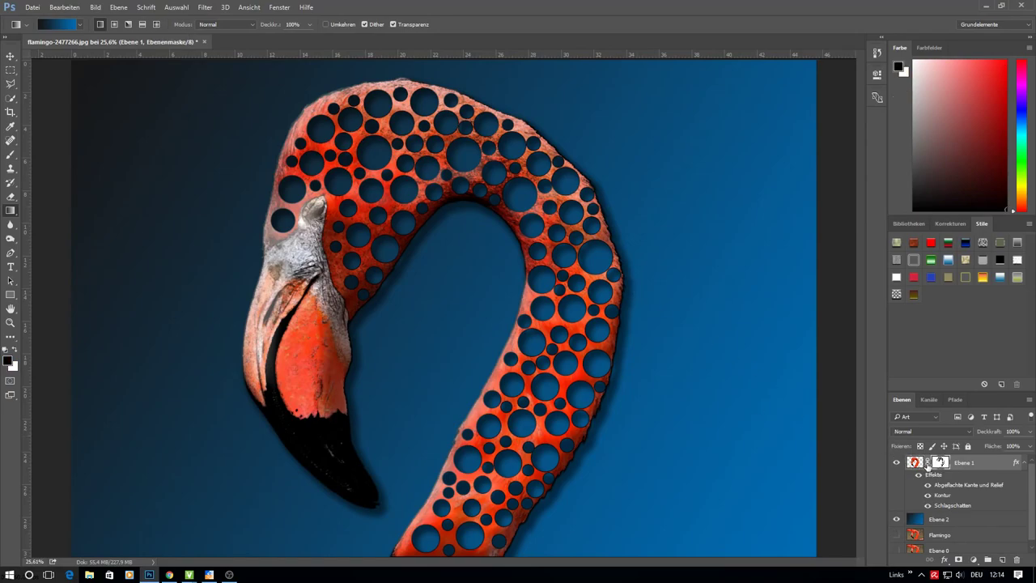
click(976, 520)
click(1002, 559)
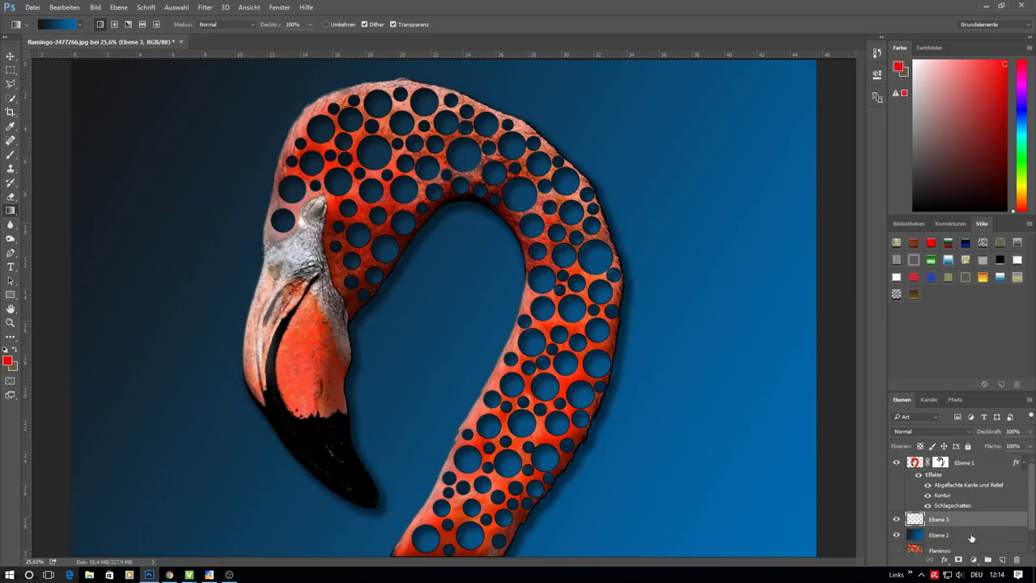
click(9, 154)
click(10, 360)
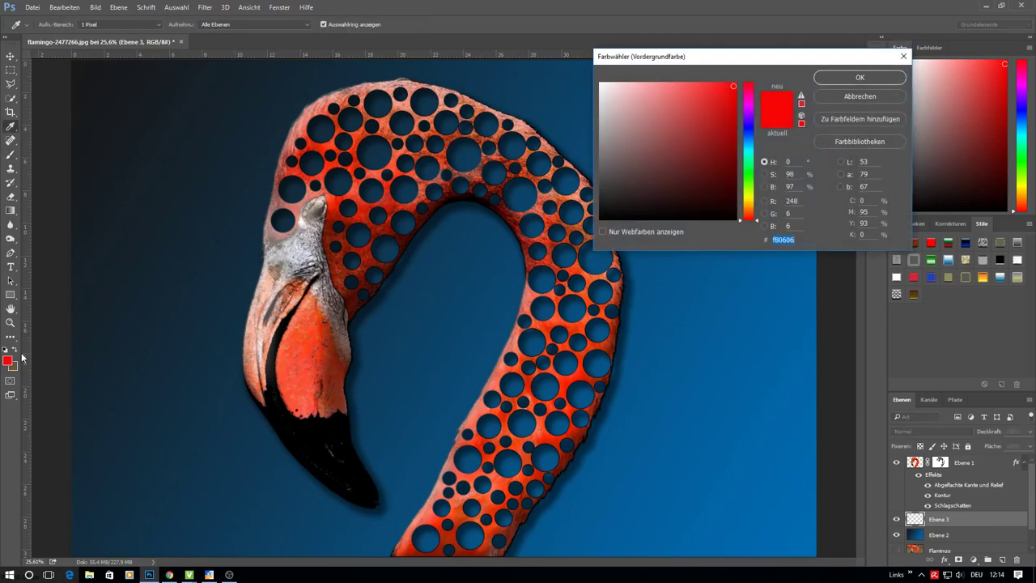
click(600, 83)
click(828, 77)
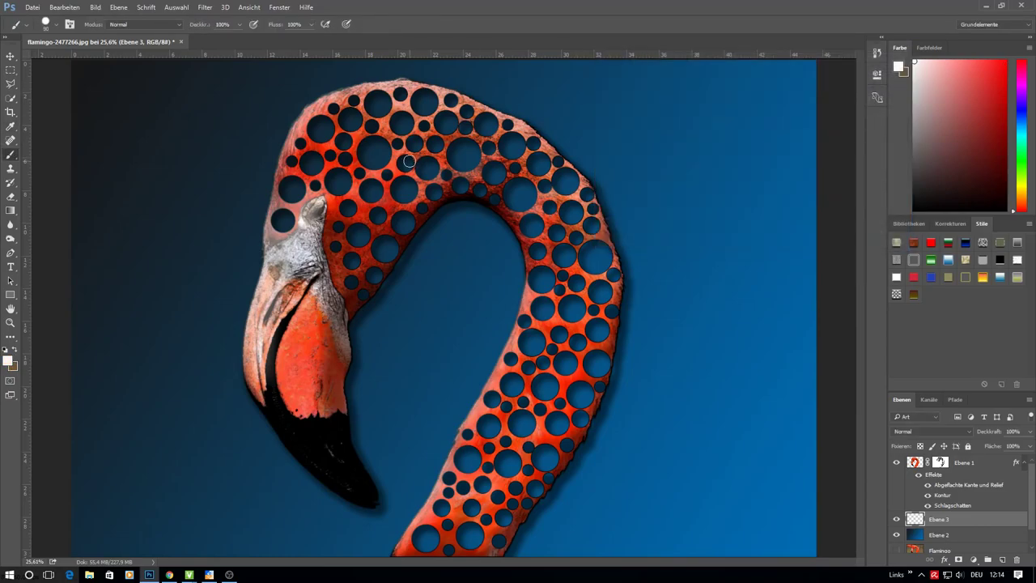
Paint white into the holes at the head top and upper neck
mouse_move(342, 139)
mouse_down()
mouse_move(329, 127)
mouse_move(282, 224)
mouse_move(321, 161)
mouse_move(422, 103)
mouse_move(458, 113)
mouse_move(353, 207)
mouse_move(348, 279)
mouse_move(367, 274)
mouse_move(397, 227)
mouse_up()
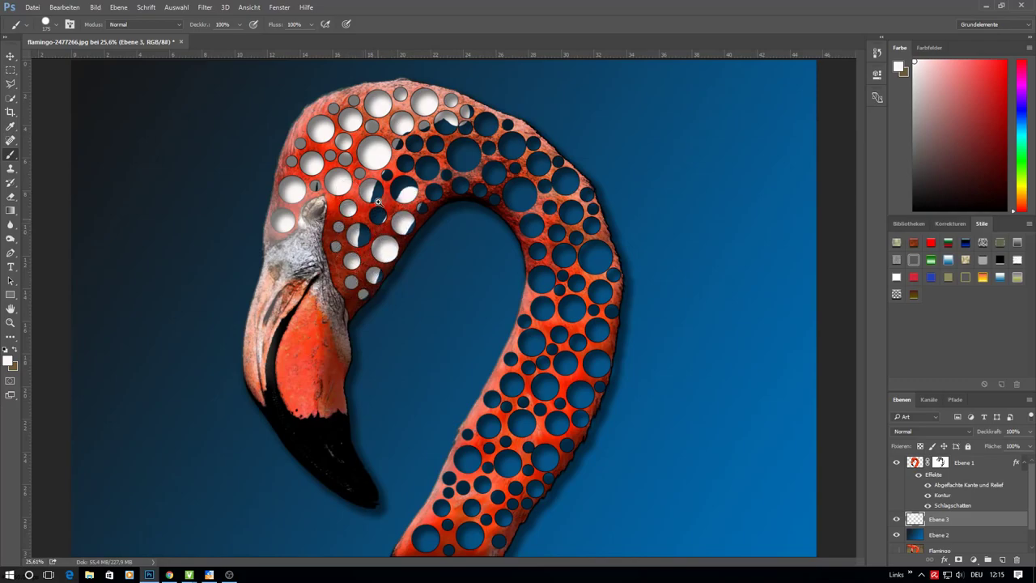
scroll(378, 202, up, 1)
mouse_move(429, 150)
mouse_down()
mouse_move(437, 104)
mouse_move(519, 100)
mouse_move(548, 116)
mouse_move(508, 145)
mouse_move(438, 170)
mouse_move(437, 202)
mouse_move(410, 233)
mouse_up()
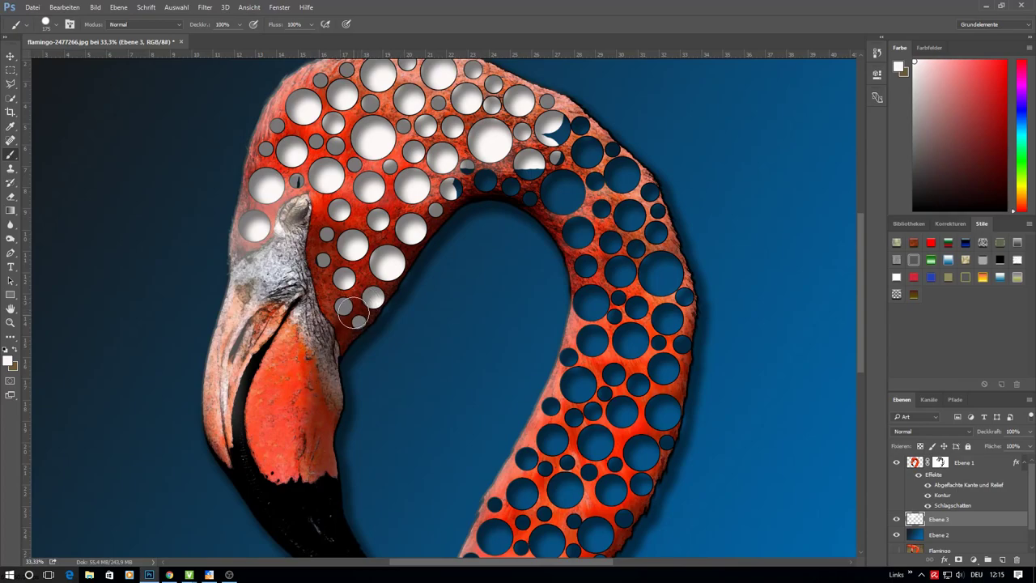
drag(466, 173, 556, 207)
mouse_move(484, 177)
mouse_down()
mouse_move(555, 128)
mouse_move(606, 166)
mouse_move(567, 186)
mouse_move(583, 214)
mouse_up()
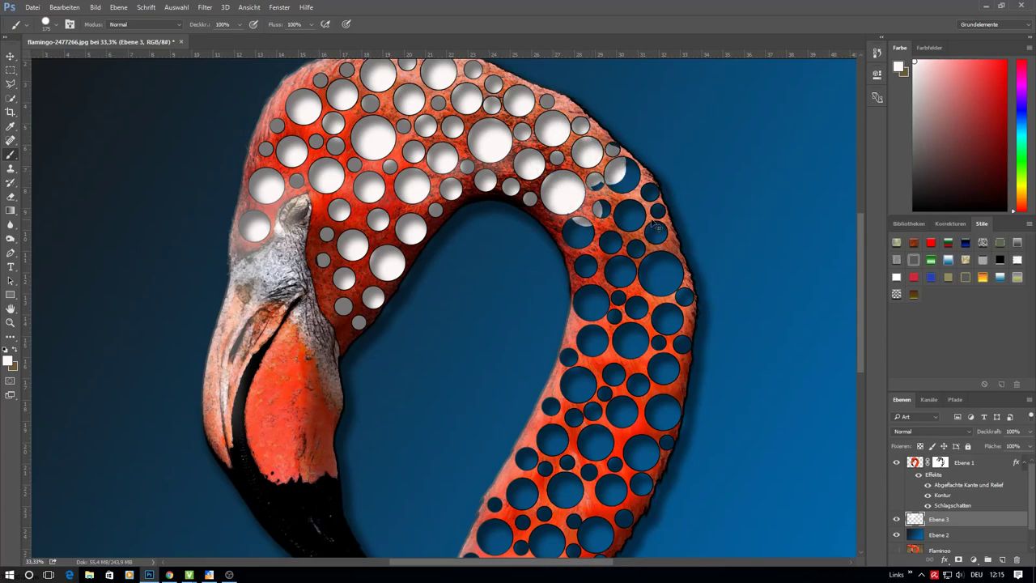
scroll(639, 195, up, 1)
scroll(639, 195, up, 1)
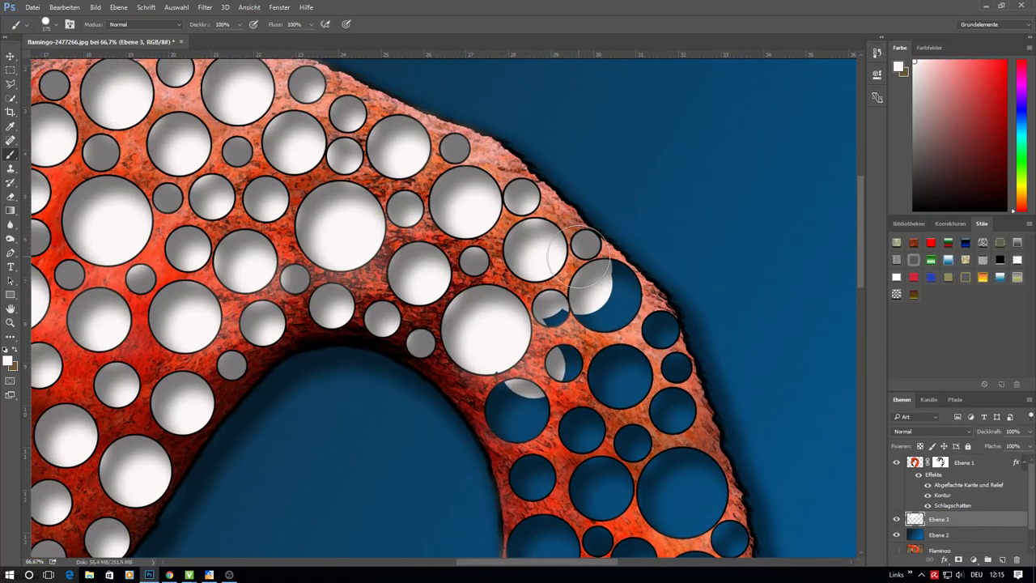
mouse_move(575, 256)
mouse_down()
mouse_move(644, 331)
mouse_move(619, 373)
mouse_move(534, 311)
mouse_move(519, 422)
mouse_move(522, 296)
mouse_up()
Paint white into the remaining holes along the lower neck
scroll(543, 381, down, 2)
mouse_move(543, 381)
mouse_down()
mouse_move(548, 393)
mouse_move(544, 372)
mouse_move(544, 401)
mouse_move(579, 271)
mouse_move(655, 219)
mouse_move(675, 236)
mouse_move(658, 289)
mouse_move(718, 393)
mouse_move(687, 320)
mouse_move(639, 437)
mouse_move(601, 394)
mouse_move(692, 424)
mouse_move(712, 485)
mouse_move(696, 453)
mouse_move(564, 476)
mouse_move(502, 502)
mouse_move(546, 486)
mouse_up()
scroll(546, 453, down, 2)
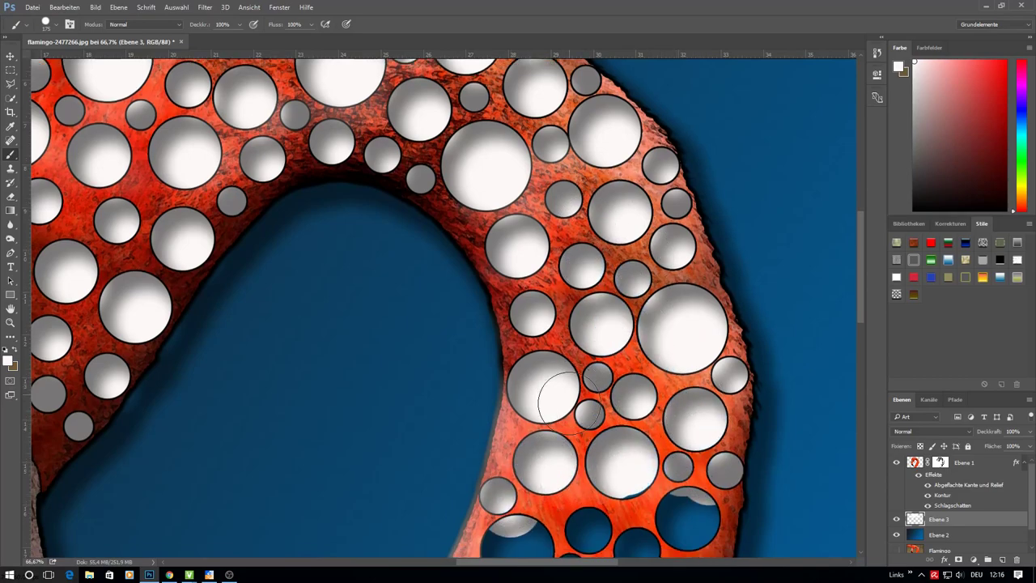
scroll(566, 364, down, 3)
key(ctrl+minus)
drag(566, 212, 518, 276)
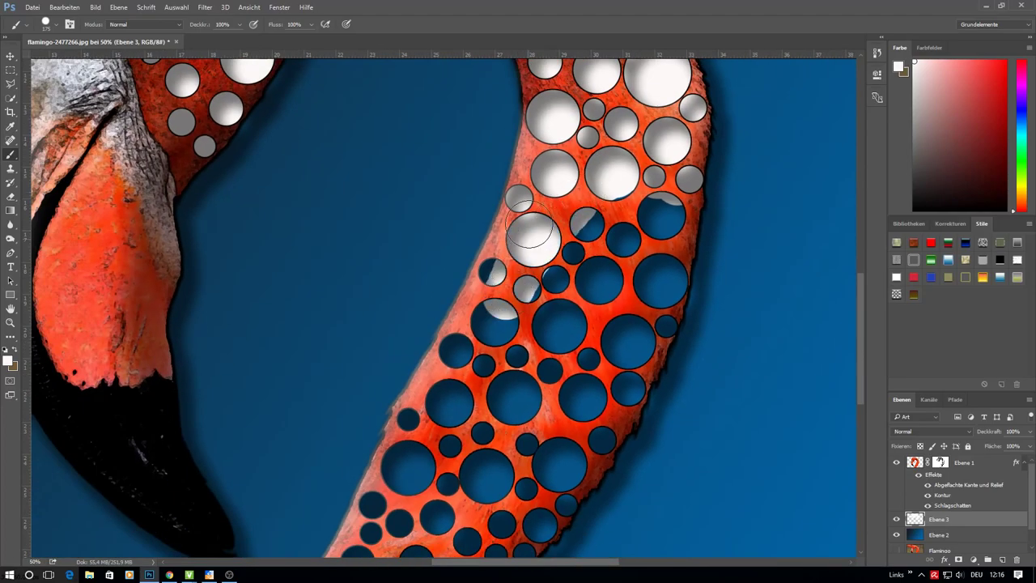
mouse_move(535, 226)
mouse_down()
mouse_move(449, 401)
mouse_move(551, 279)
mouse_move(599, 275)
mouse_move(661, 220)
mouse_move(666, 324)
mouse_move(631, 340)
mouse_move(627, 389)
mouse_move(591, 356)
mouse_move(538, 458)
mouse_move(412, 444)
mouse_move(409, 417)
mouse_up()
scroll(421, 405, down, 3)
scroll(421, 404, down, 3)
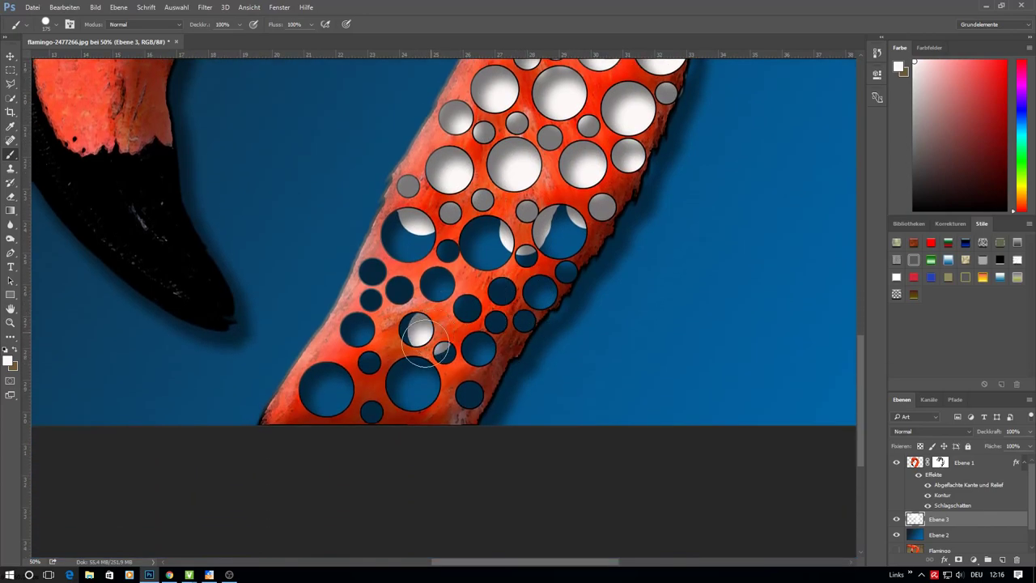
mouse_move(415, 327)
mouse_down()
mouse_move(334, 404)
mouse_move(328, 391)
mouse_move(373, 283)
mouse_move(413, 227)
mouse_move(361, 414)
mouse_move(429, 284)
mouse_move(414, 396)
mouse_move(576, 217)
mouse_move(526, 307)
mouse_move(491, 336)
mouse_move(465, 397)
mouse_up()
scroll(481, 245, down, 3)
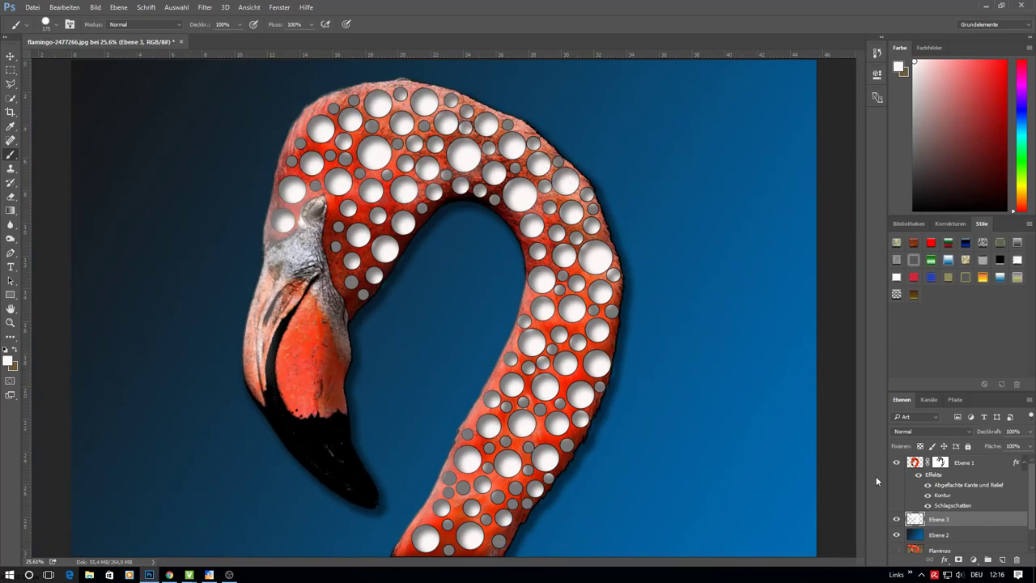
Open Ebene 3's blending options and preview excluding the green, red and blue channels
click(896, 519)
click(896, 519)
double_click(984, 522)
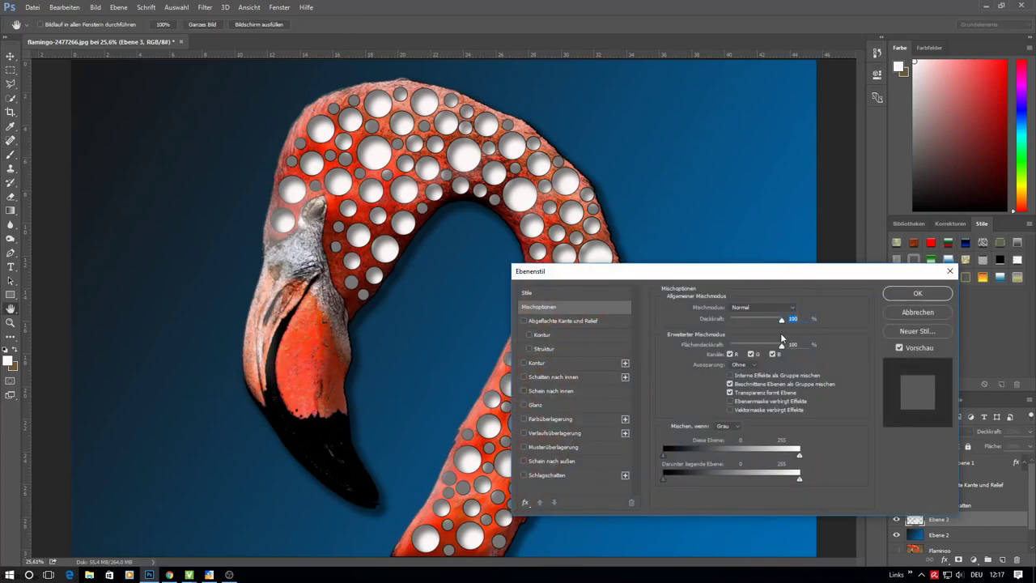
click(751, 354)
click(751, 353)
click(731, 353)
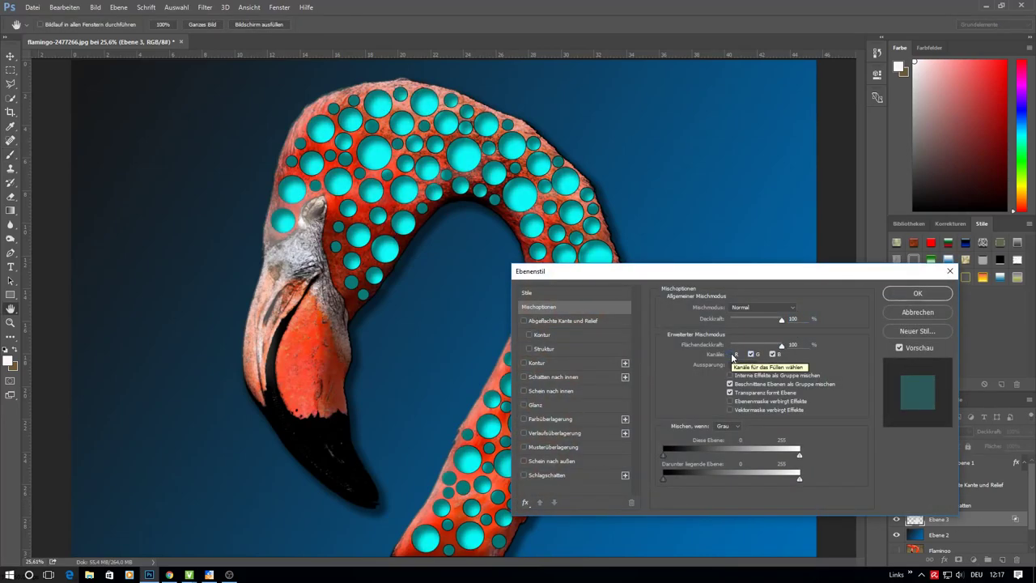
click(731, 353)
click(773, 354)
click(773, 354)
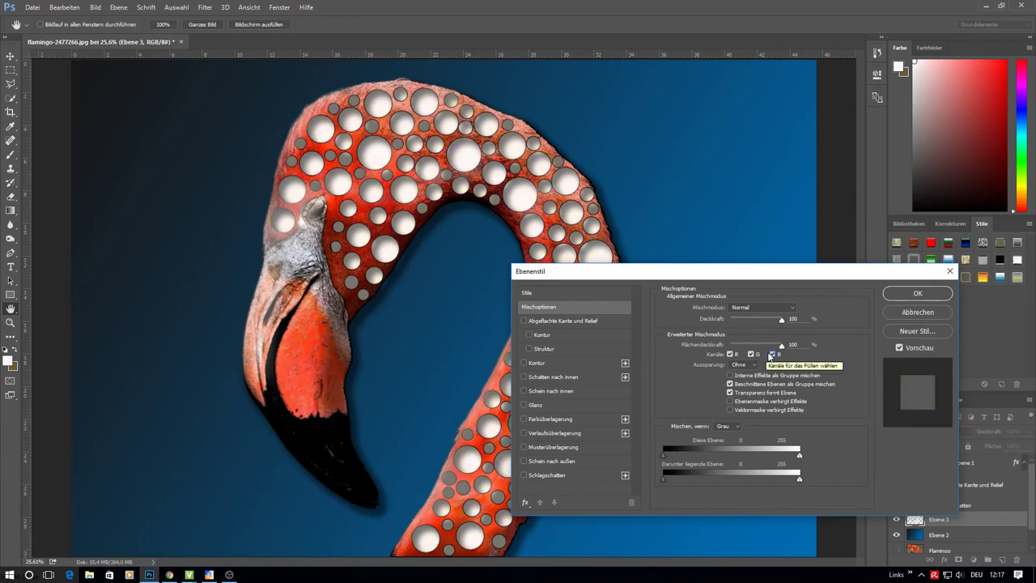
Exclude the green channel for purple holes and set opacity 54% and fill 68%
click(773, 354)
drag(772, 321, 752, 320)
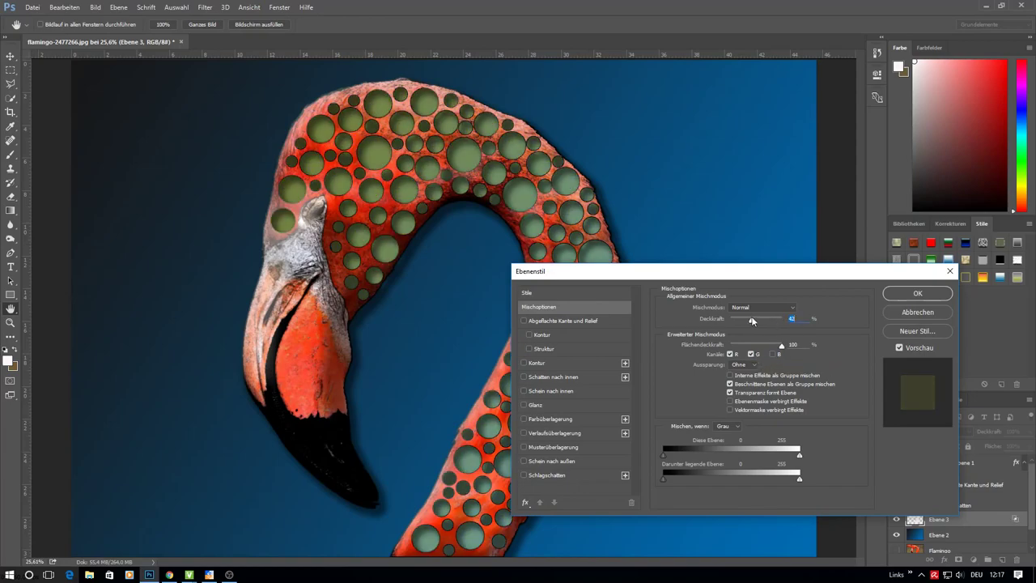
click(752, 355)
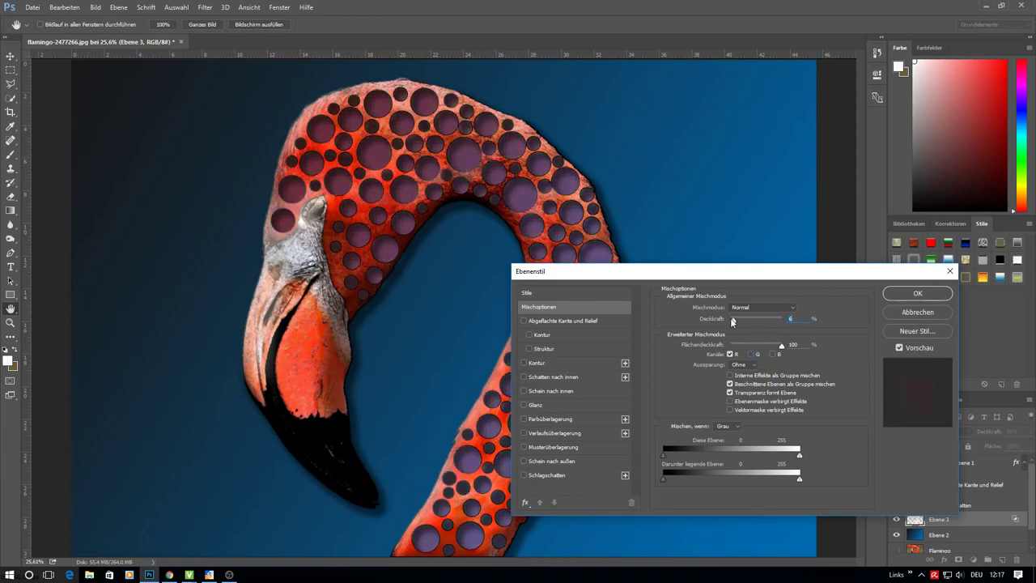
drag(732, 322, 751, 322)
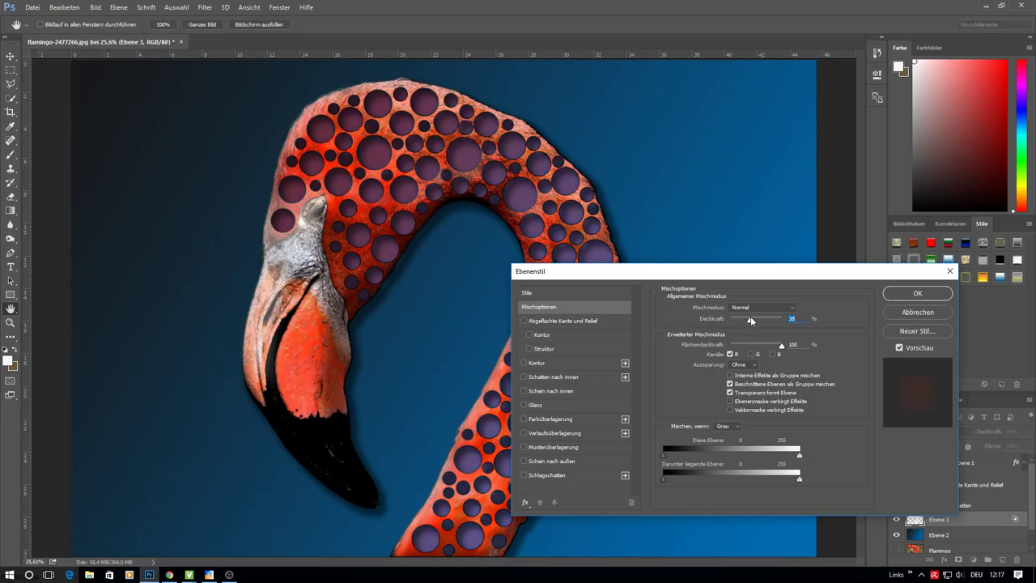
click(731, 355)
click(752, 354)
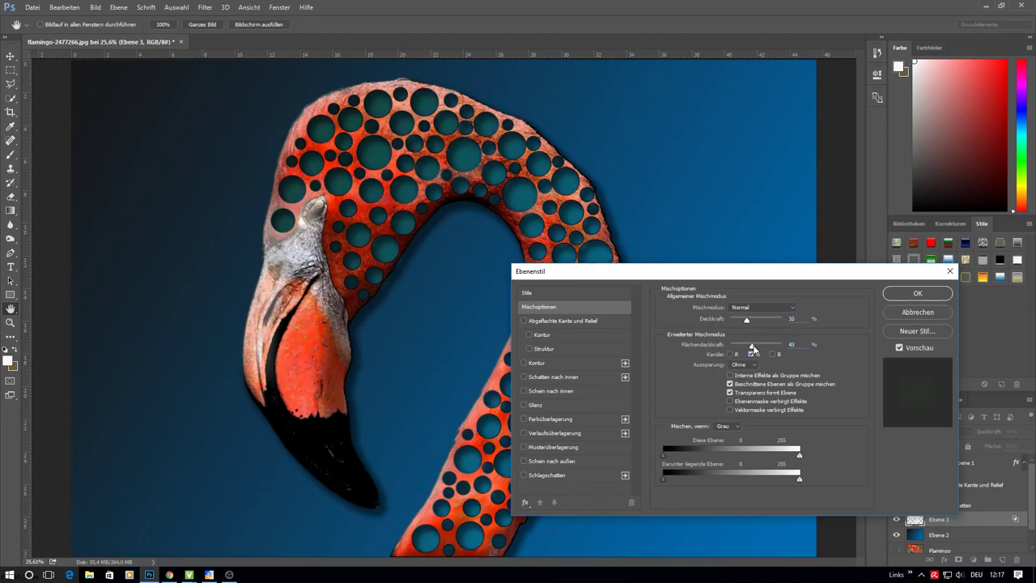
click(731, 355)
click(752, 355)
drag(761, 346, 780, 346)
drag(747, 322, 775, 326)
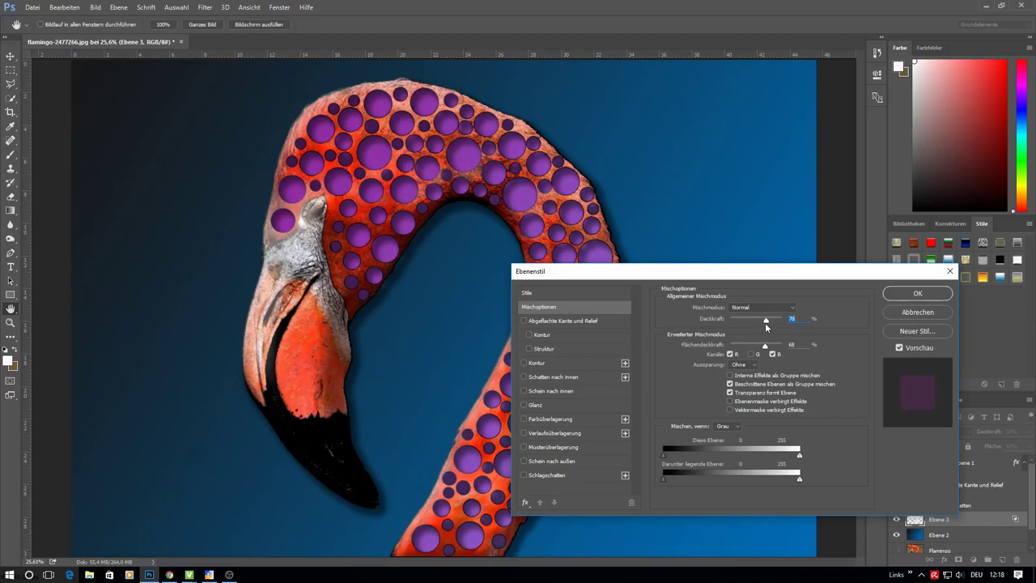
click(895, 297)
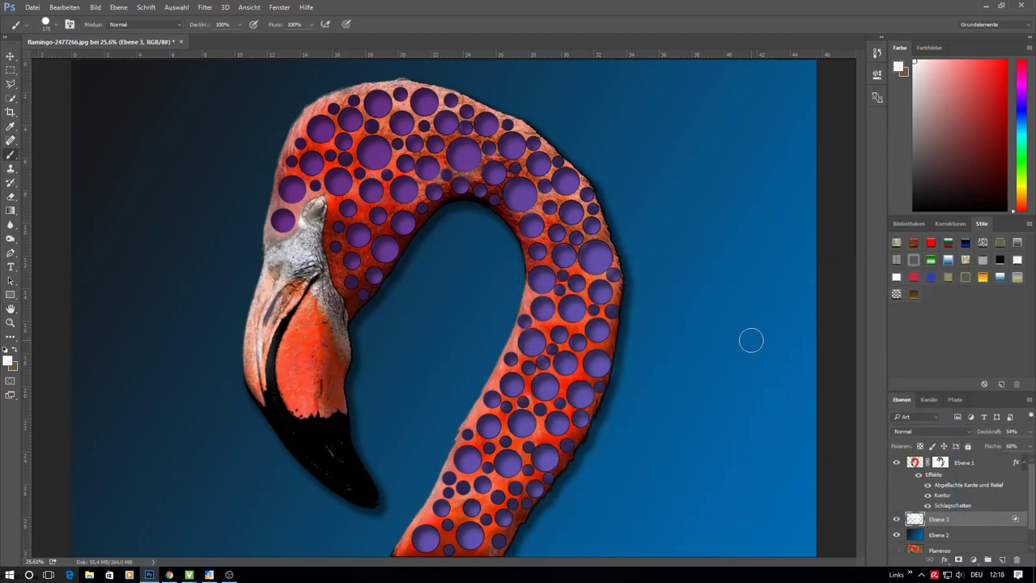